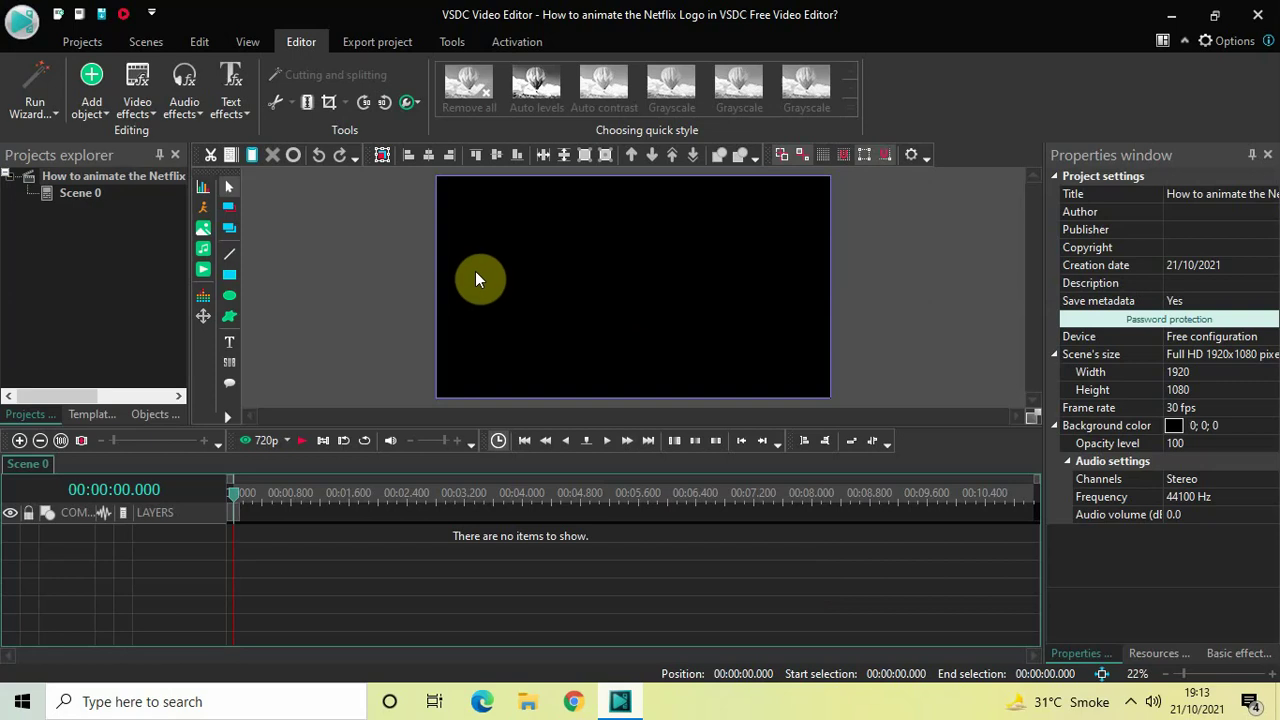
Add a rectangle at the timeline start on a new layer, drawn as a vertical bar about 228 by 873 px
click(91, 105)
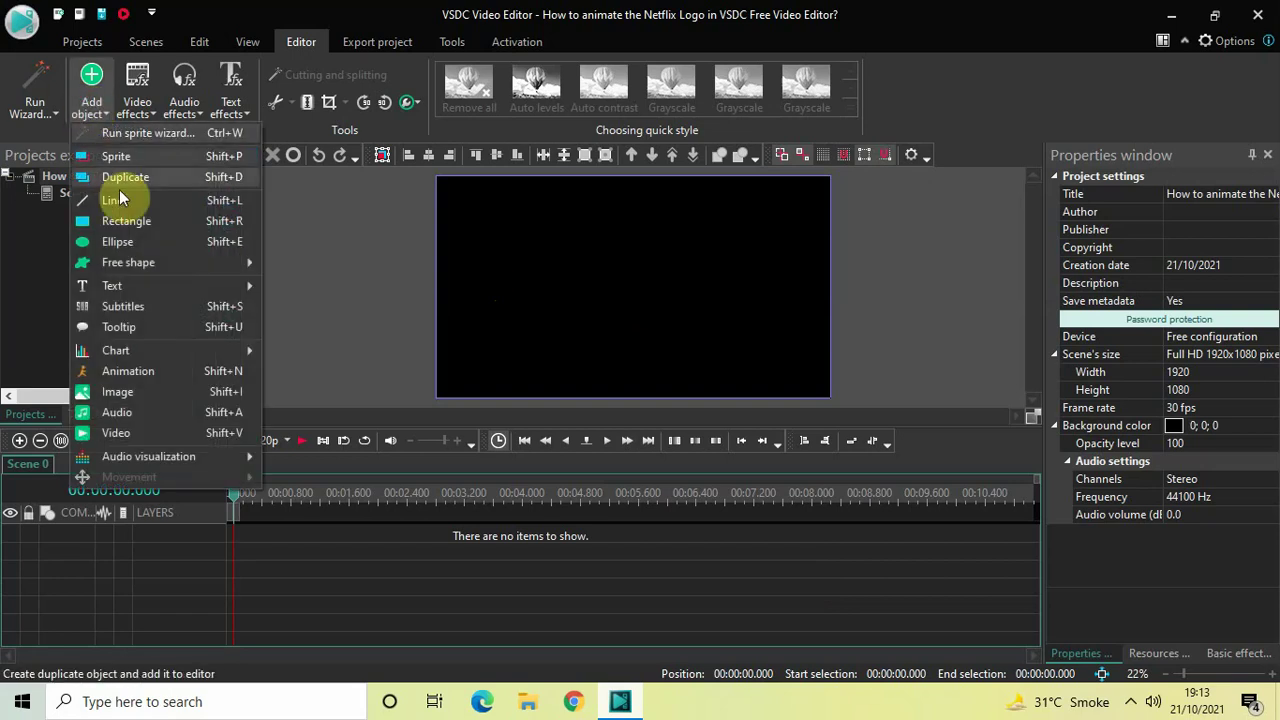
click(141, 219)
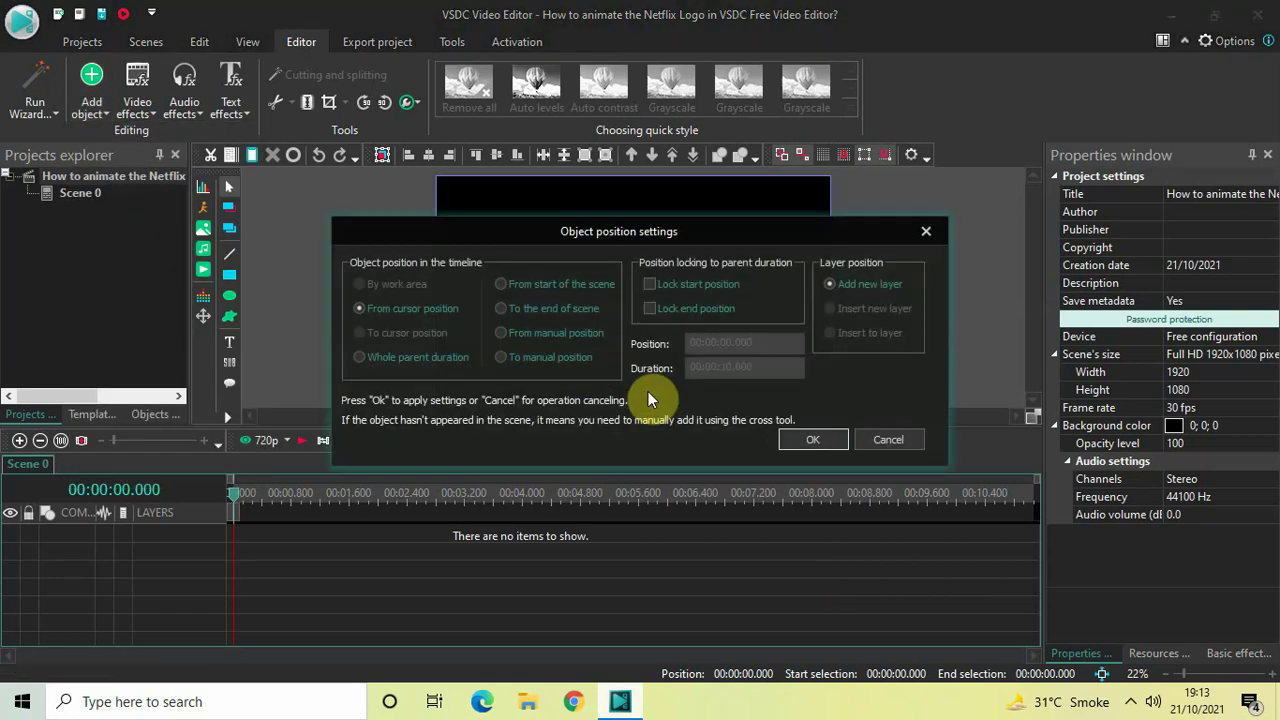
click(828, 441)
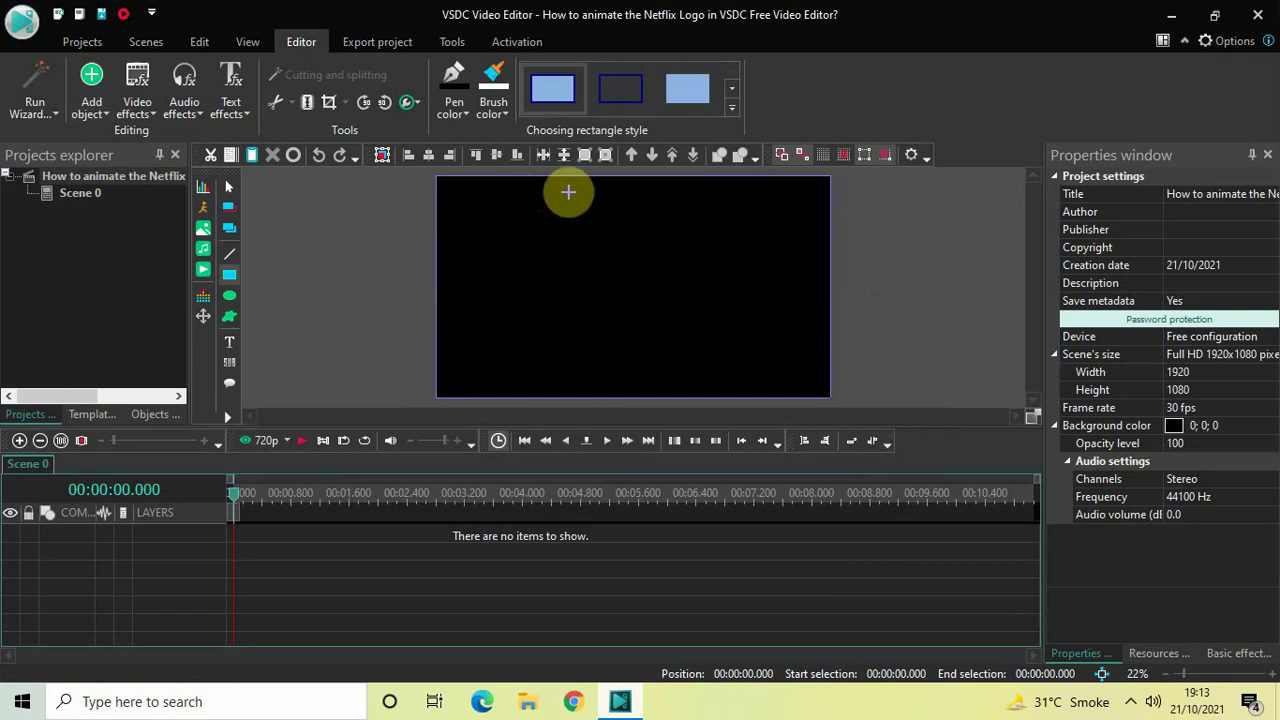
drag(568, 191, 615, 372)
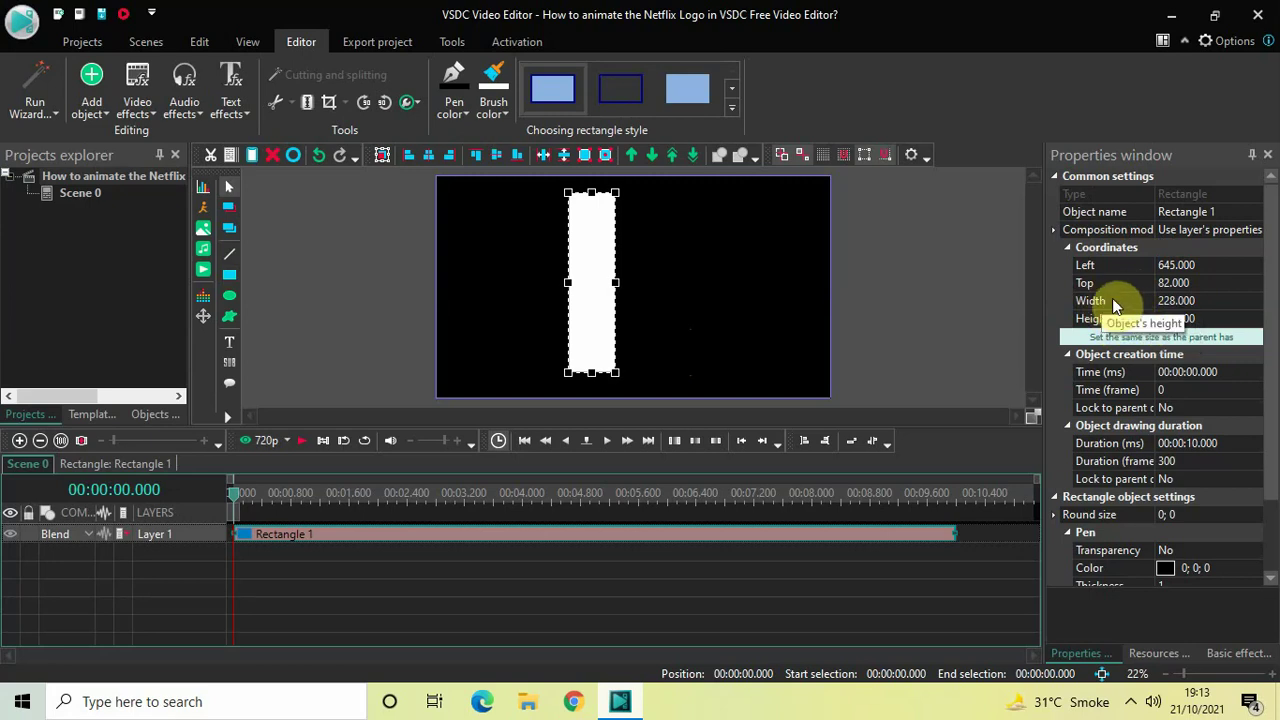
Set the rectangle's width to 172
click(1213, 297)
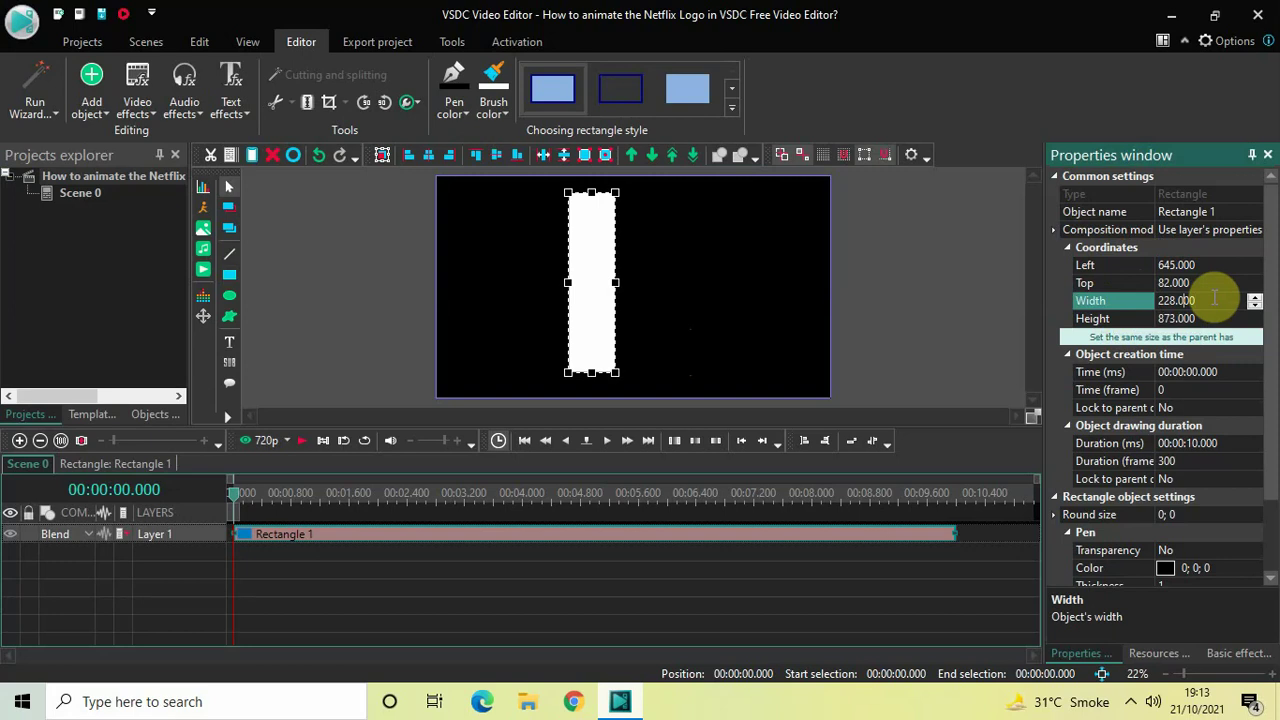
key(BackSpace)
key(BackSpace)
key(BackSpace)
text(172)
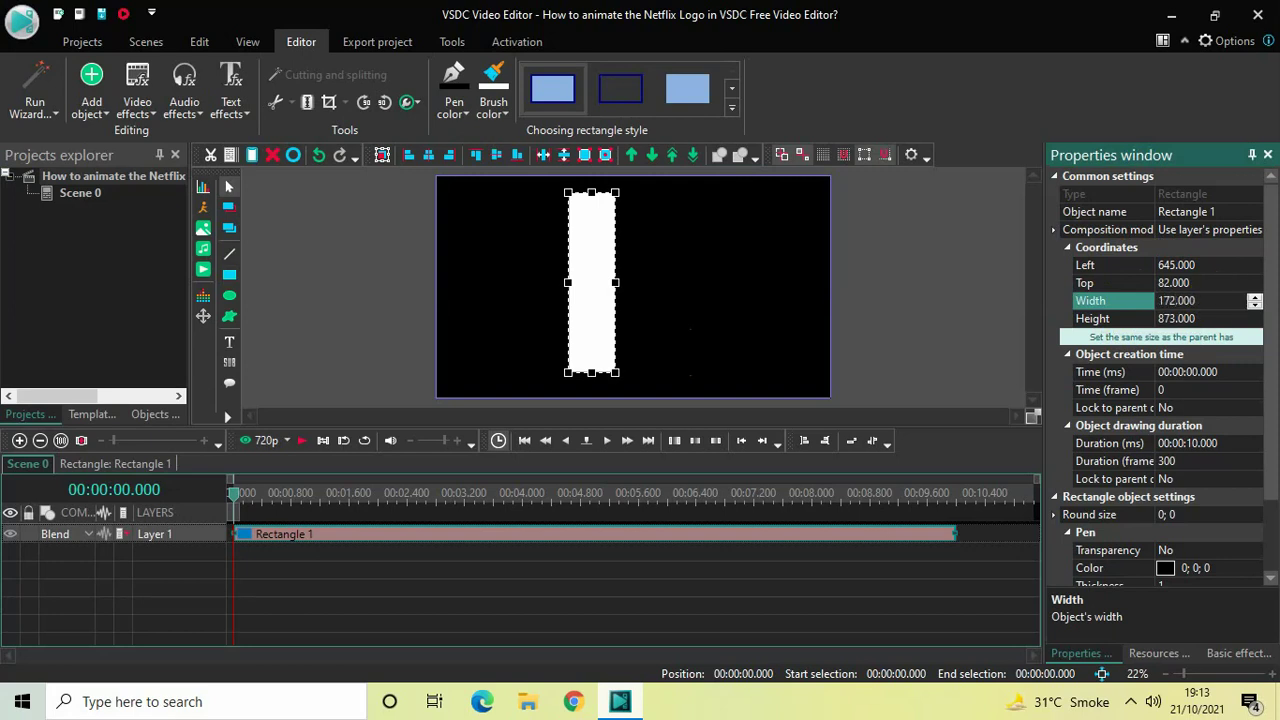
key(Return)
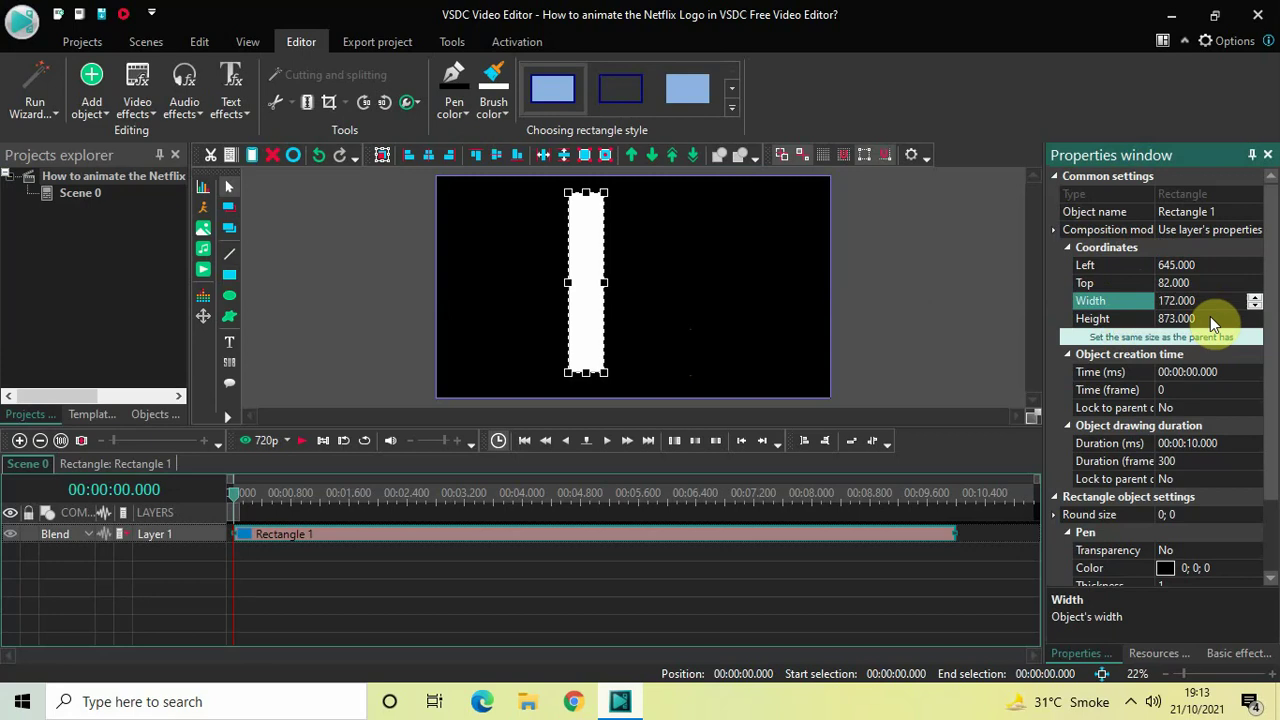
Set the rectangle's height to 845 and centre it vertically in the scene
click(1210, 316)
key(BackSpace)
key(BackSpace)
key(BackSpace)
key(BackSpace)
key(BackSpace)
key(BackSpace)
key(BackSpace)
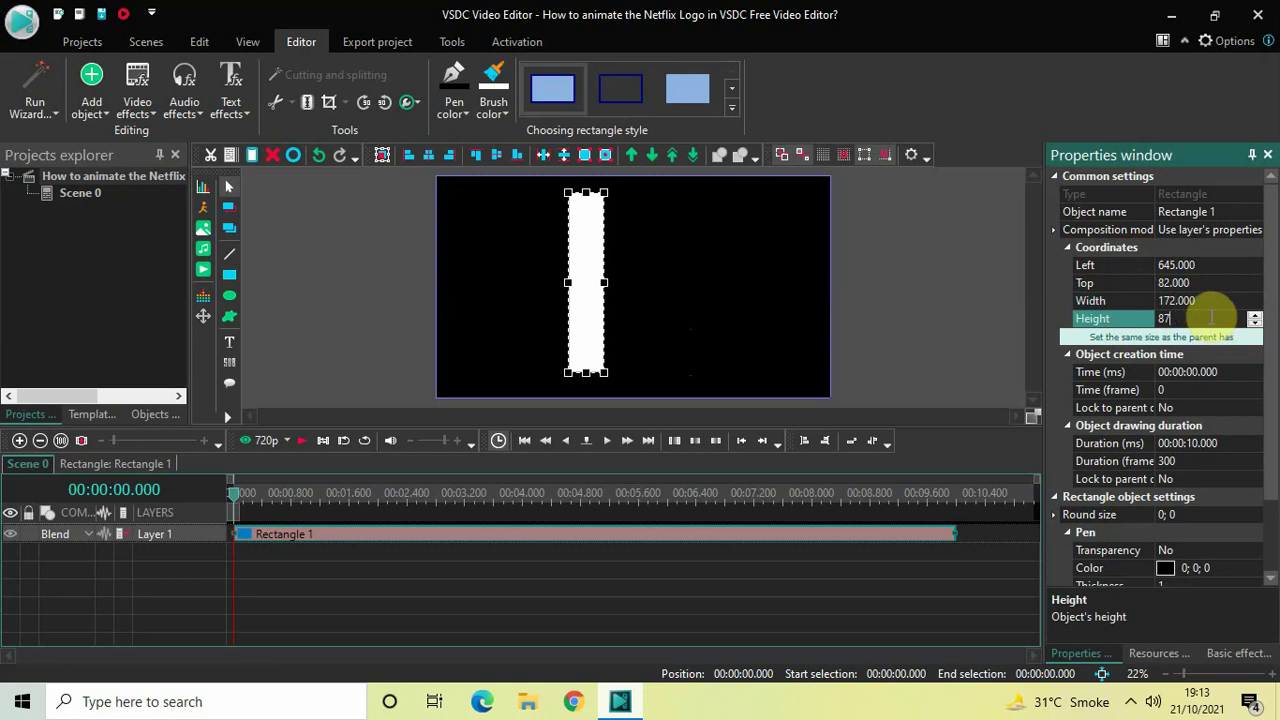
text(845)
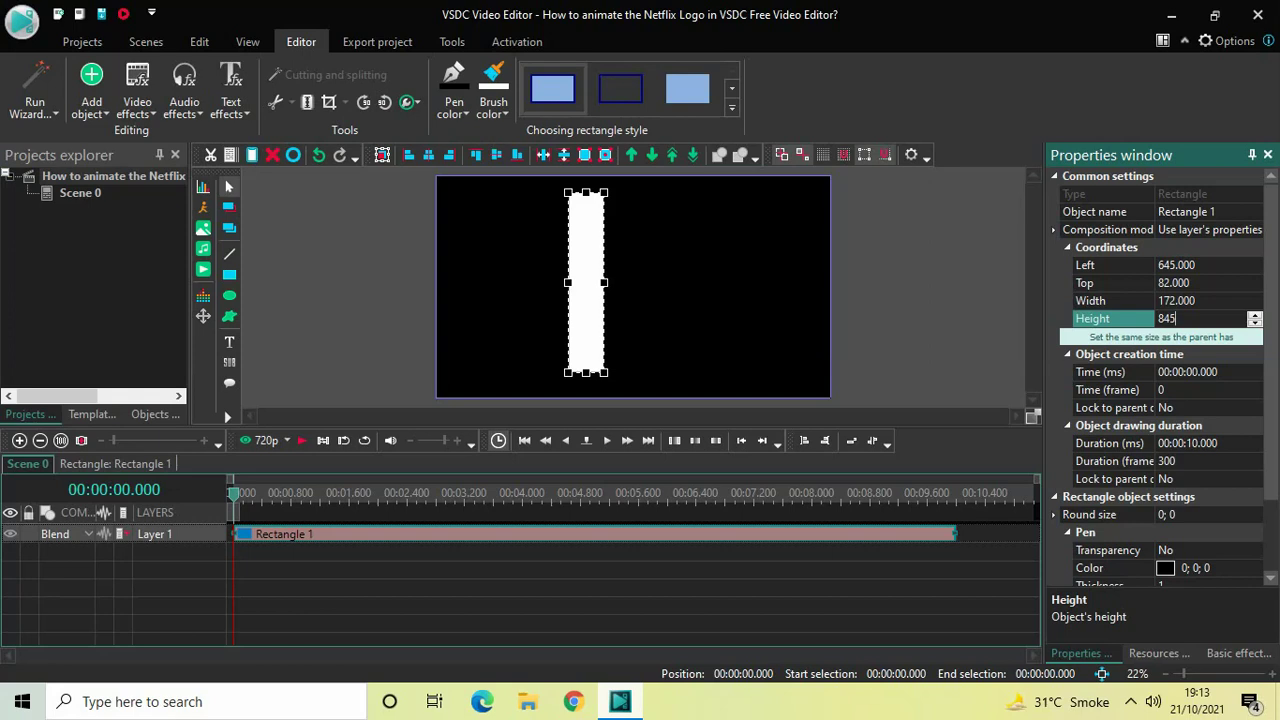
key(Return)
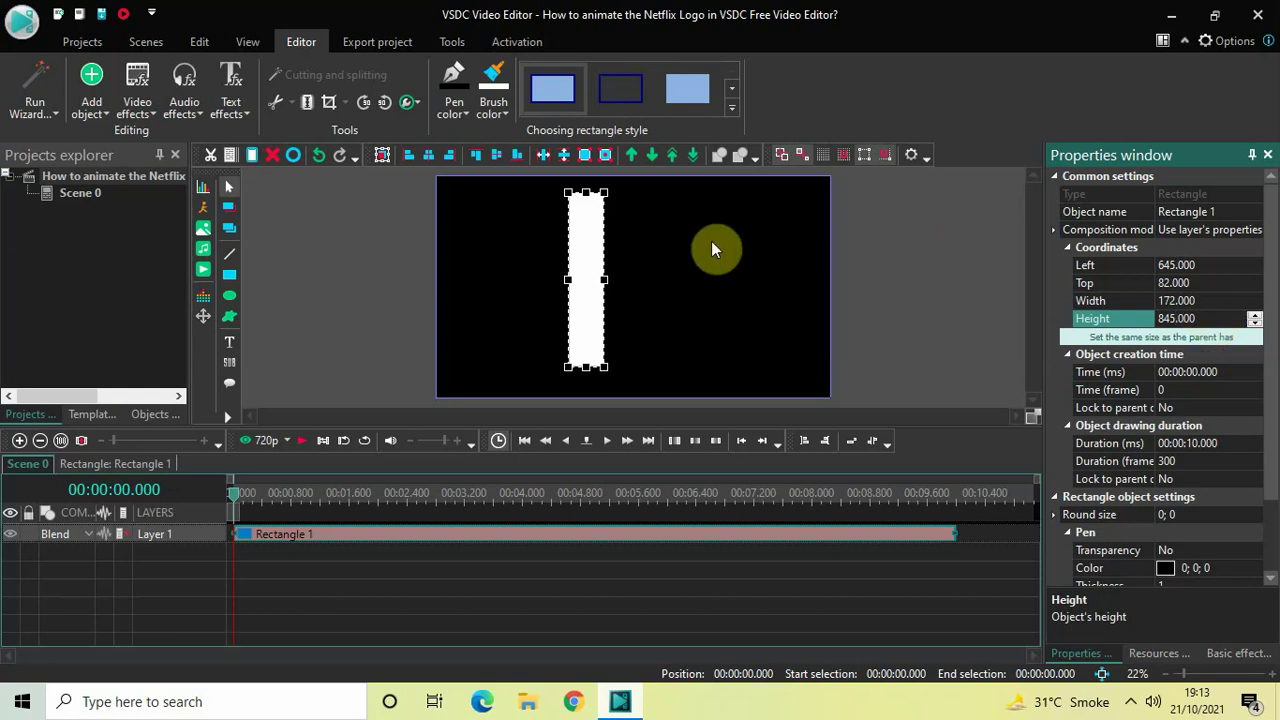
click(498, 156)
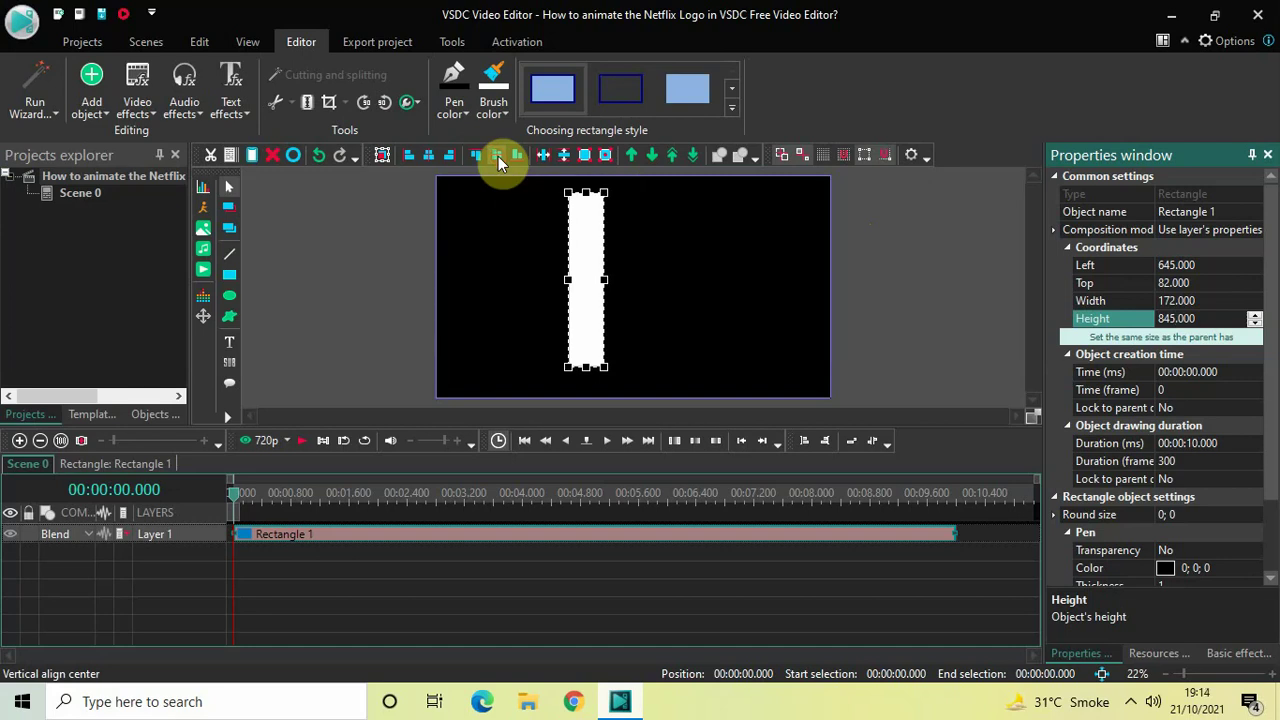
click(887, 263)
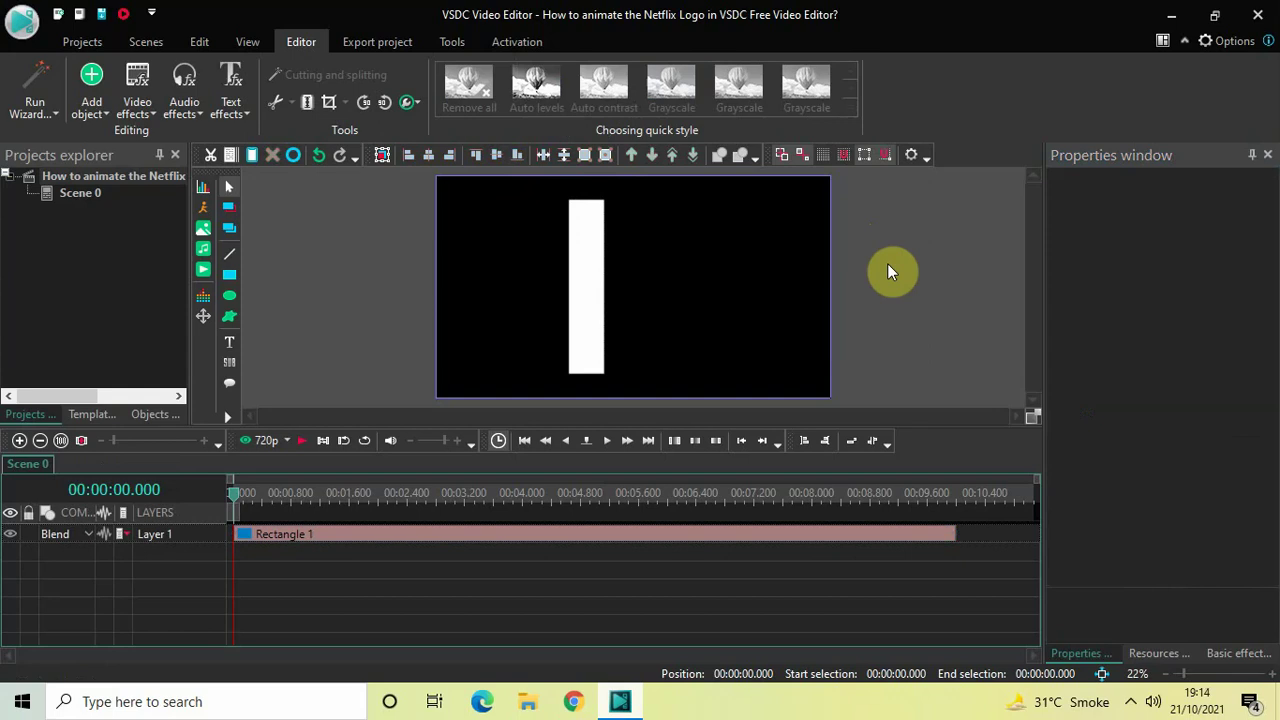
Set the drawing duration of Rectangle 1 to 00:00:03.133
click(718, 538)
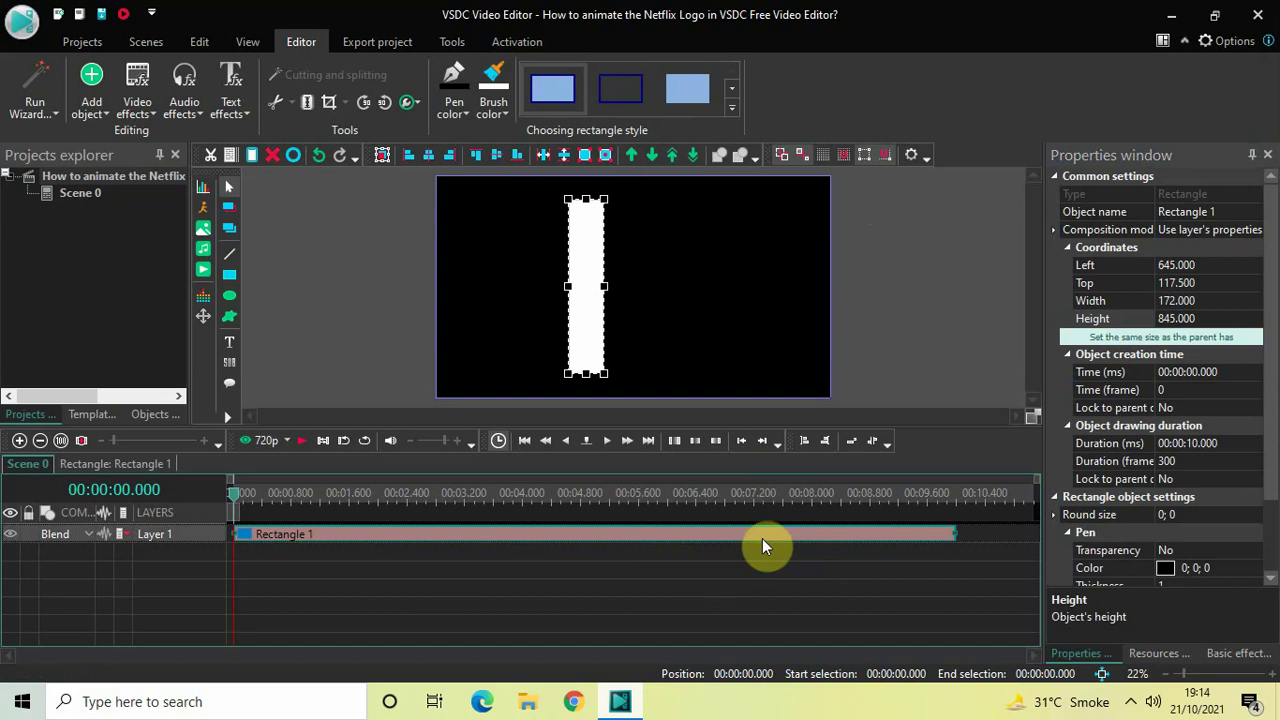
click(1234, 443)
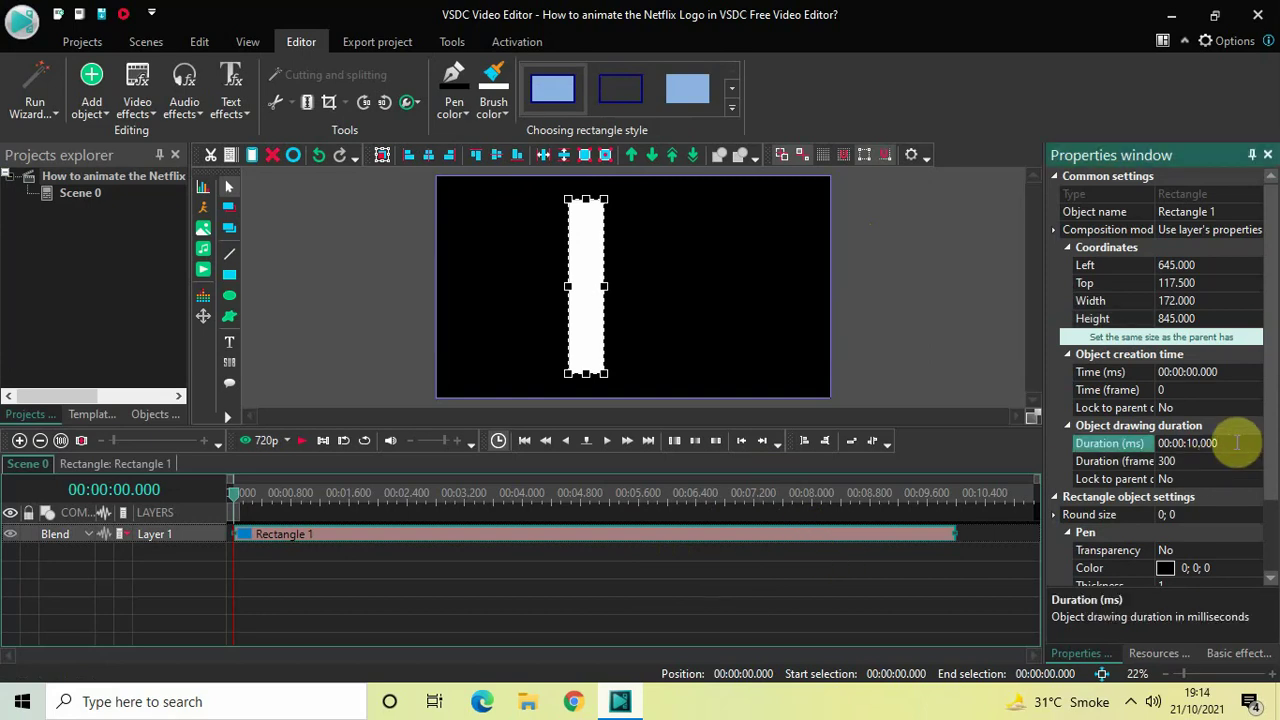
key(BackSpace)
key(BackSpace)
key(BackSpace)
key(BackSpace)
key(BackSpace)
text(03.133)
key(Return)
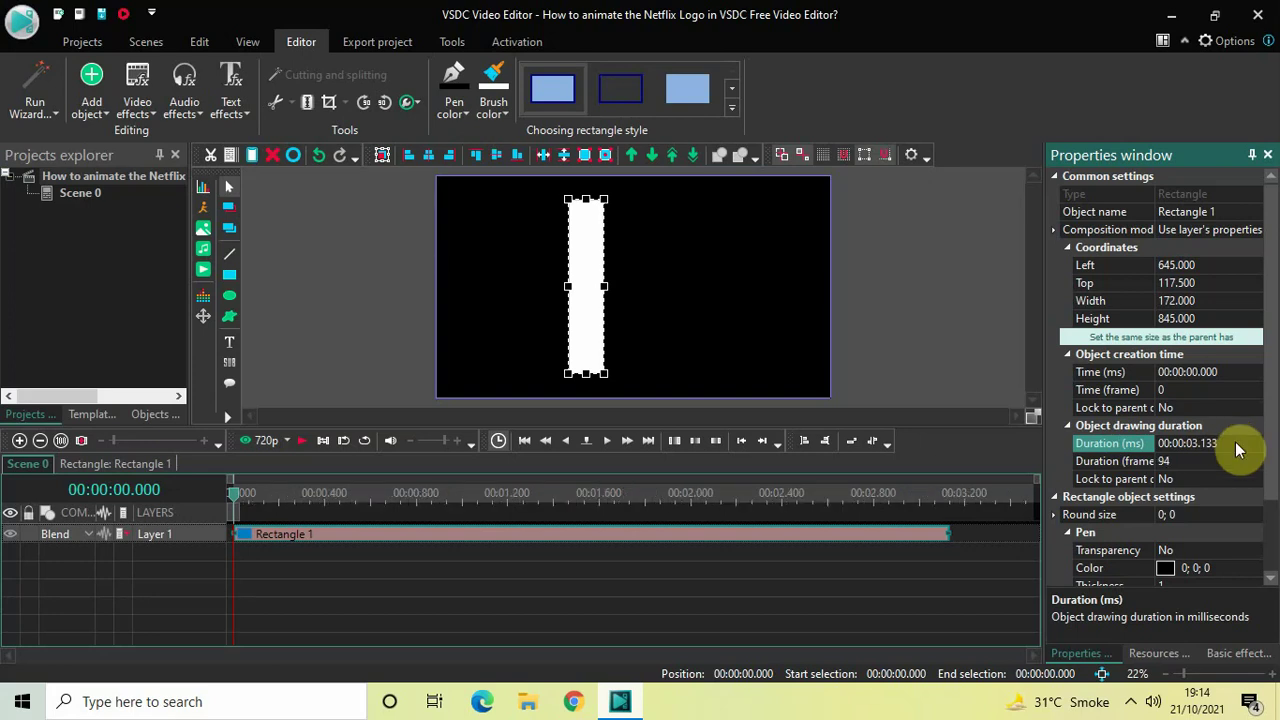
click(852, 602)
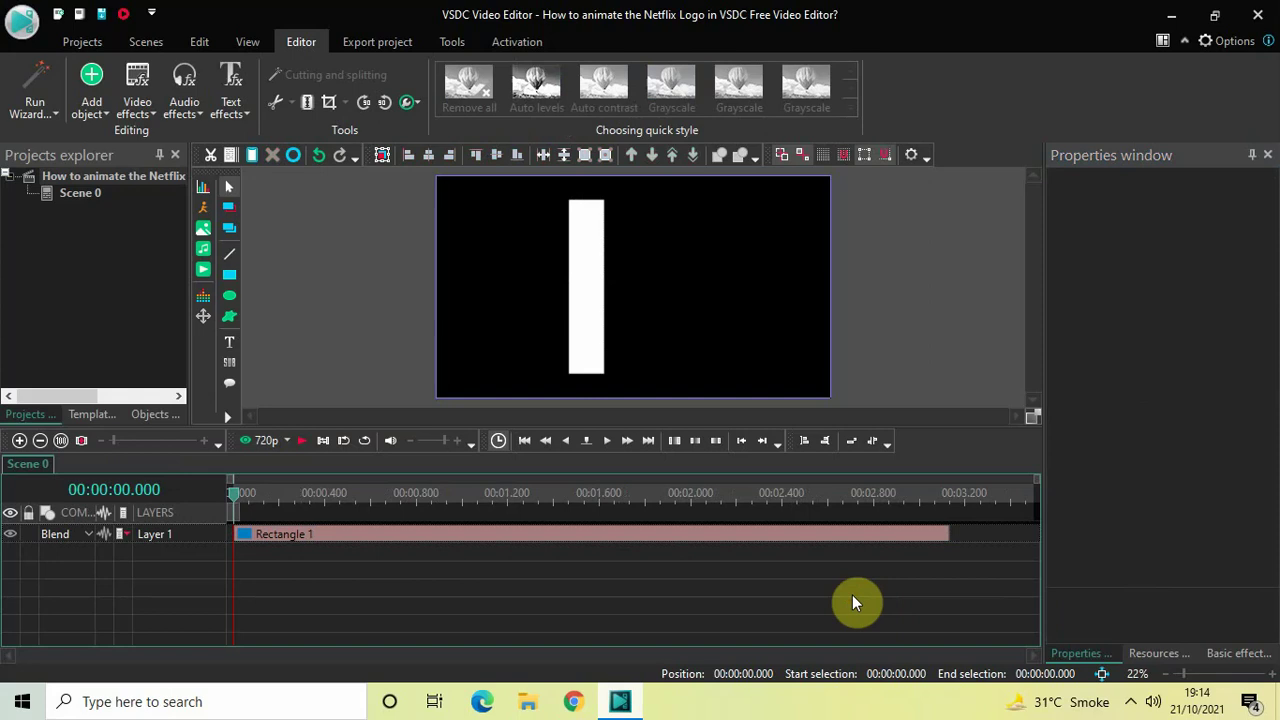
Duplicate Rectangle 1, place the copy to its right with its left edge at about 1082, and centre it vertically
click(681, 546)
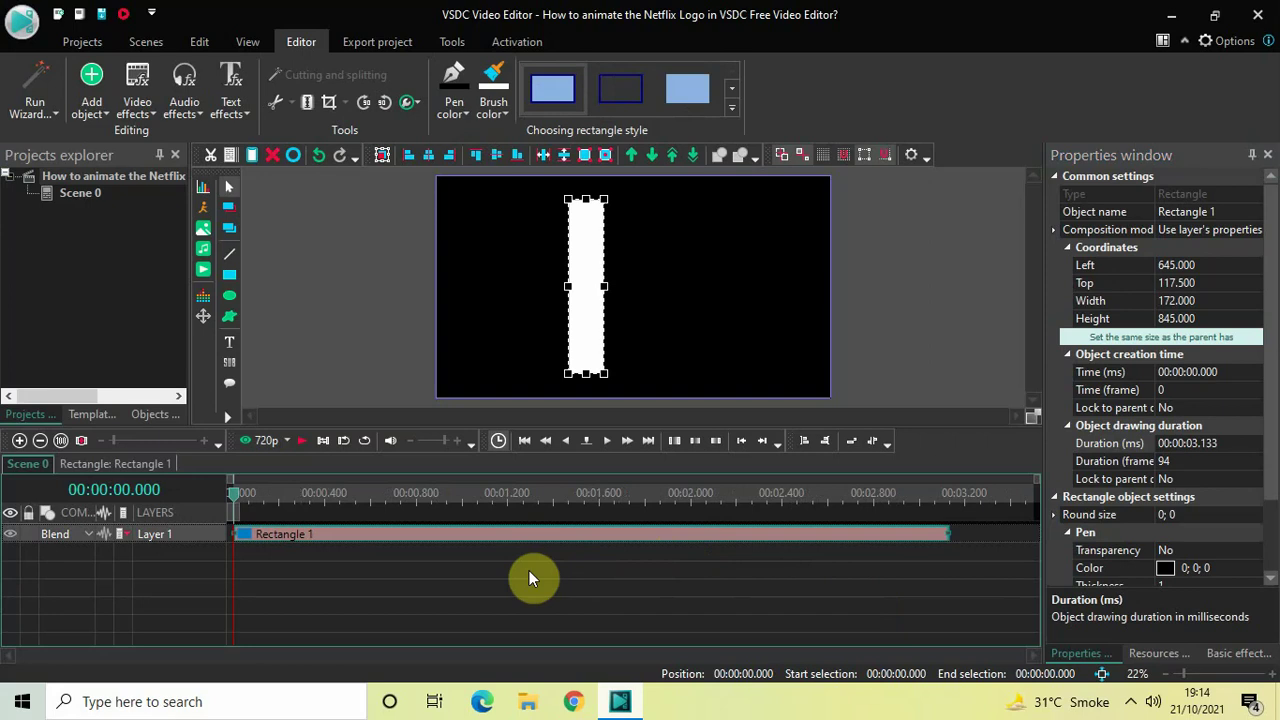
key(ctrl+v)
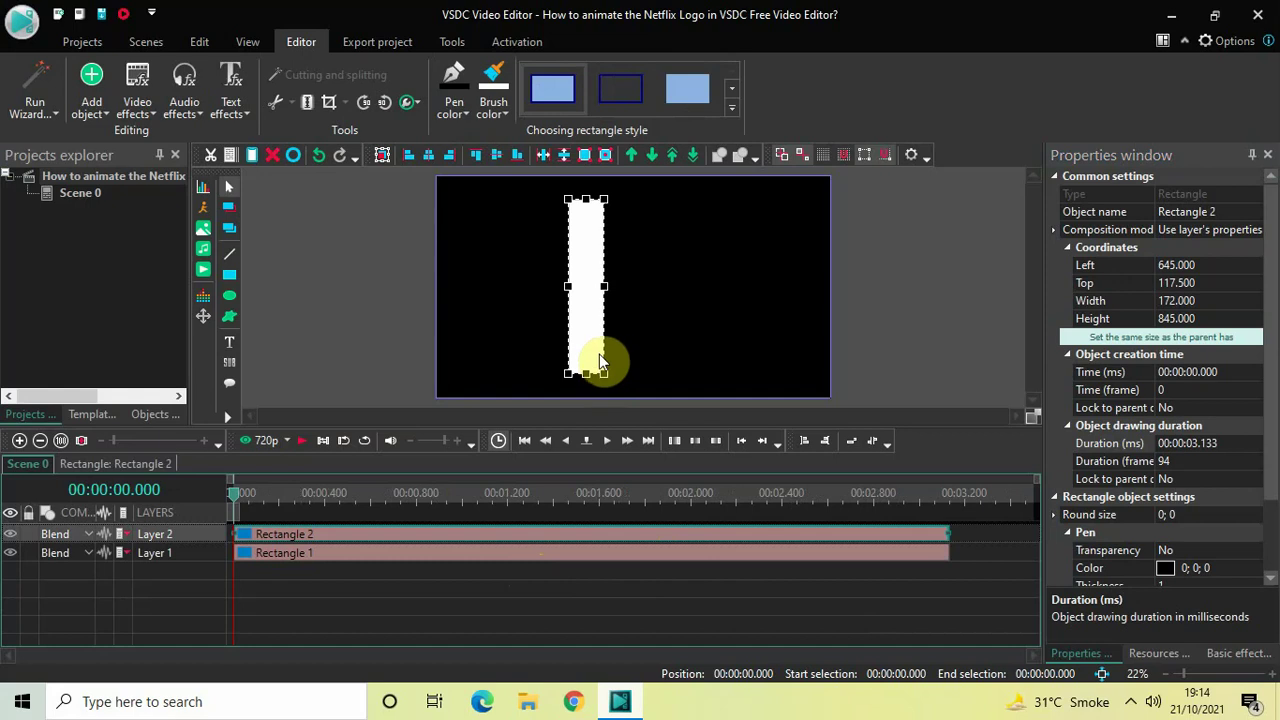
drag(583, 283, 677, 287)
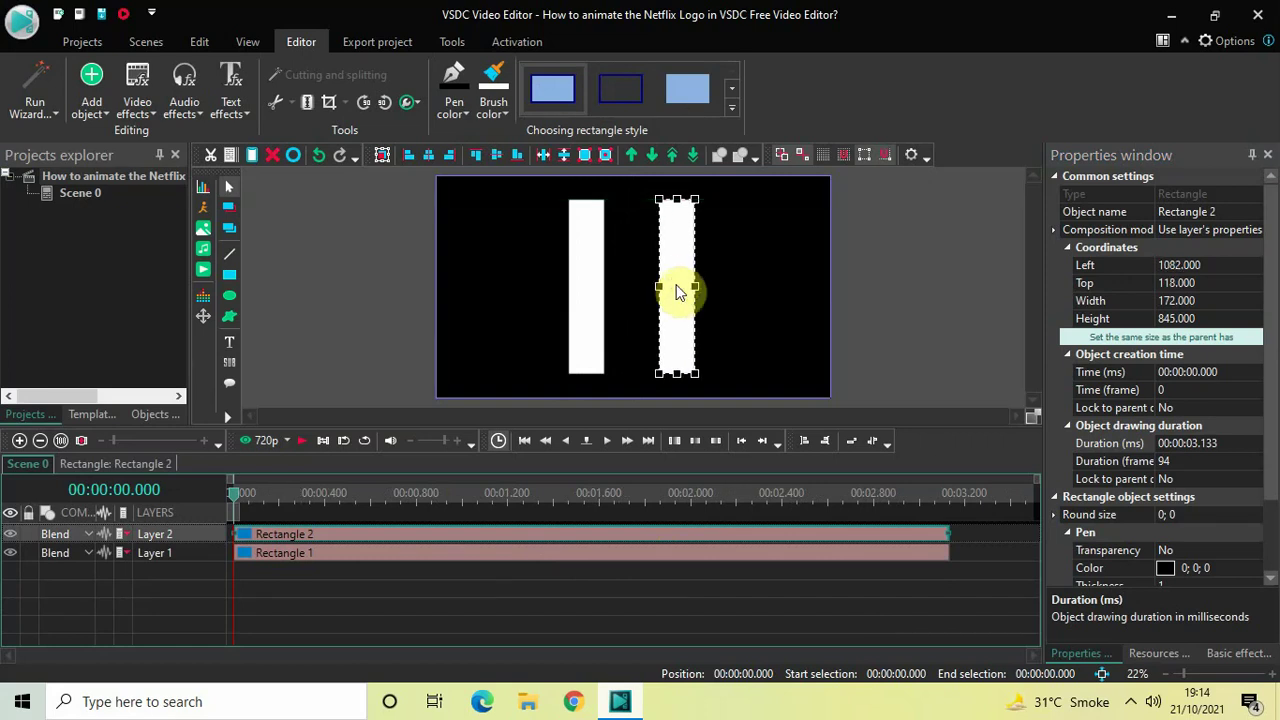
click(498, 158)
click(449, 593)
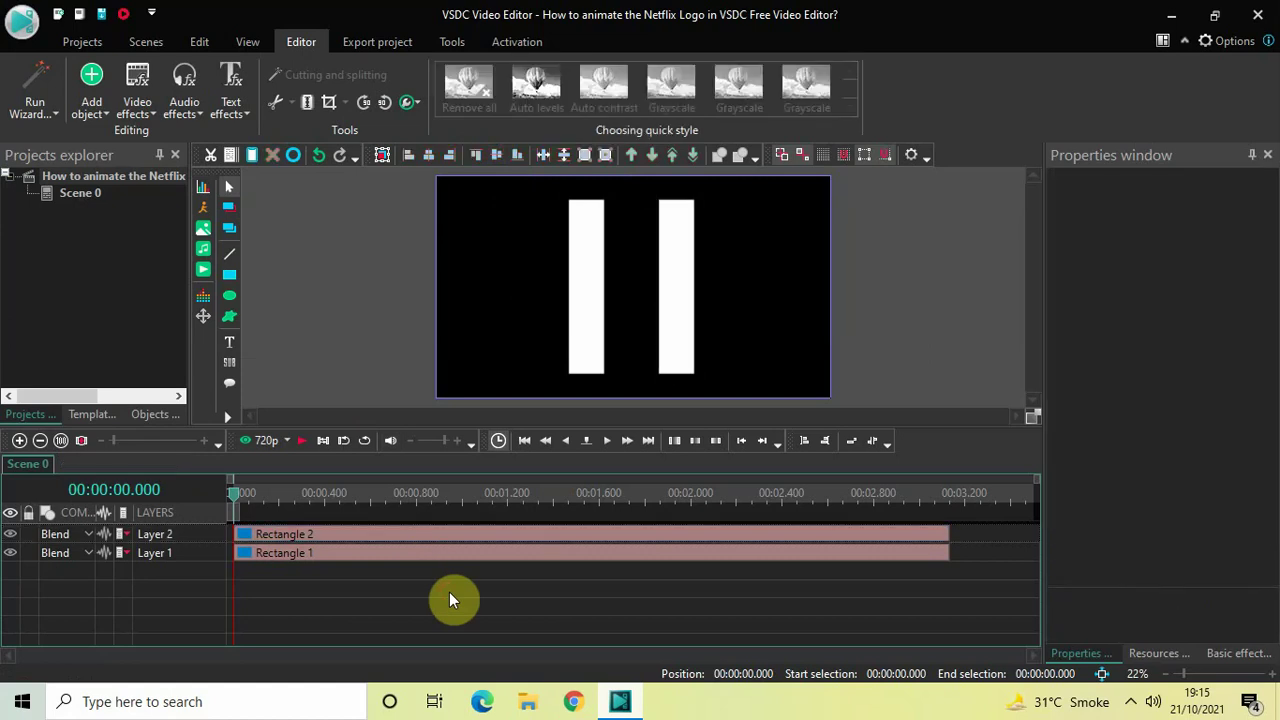
Set the drawing duration of Rectangle 2 to 00:00:02.000
click(453, 540)
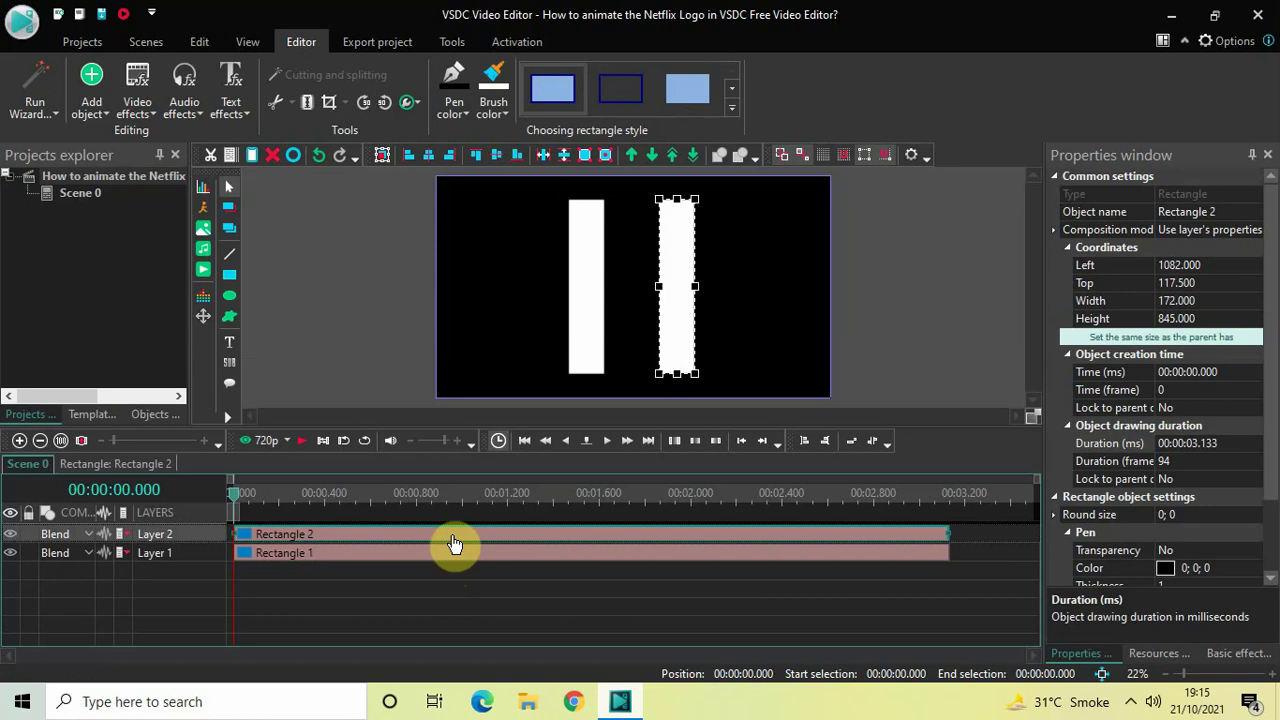
click(1240, 444)
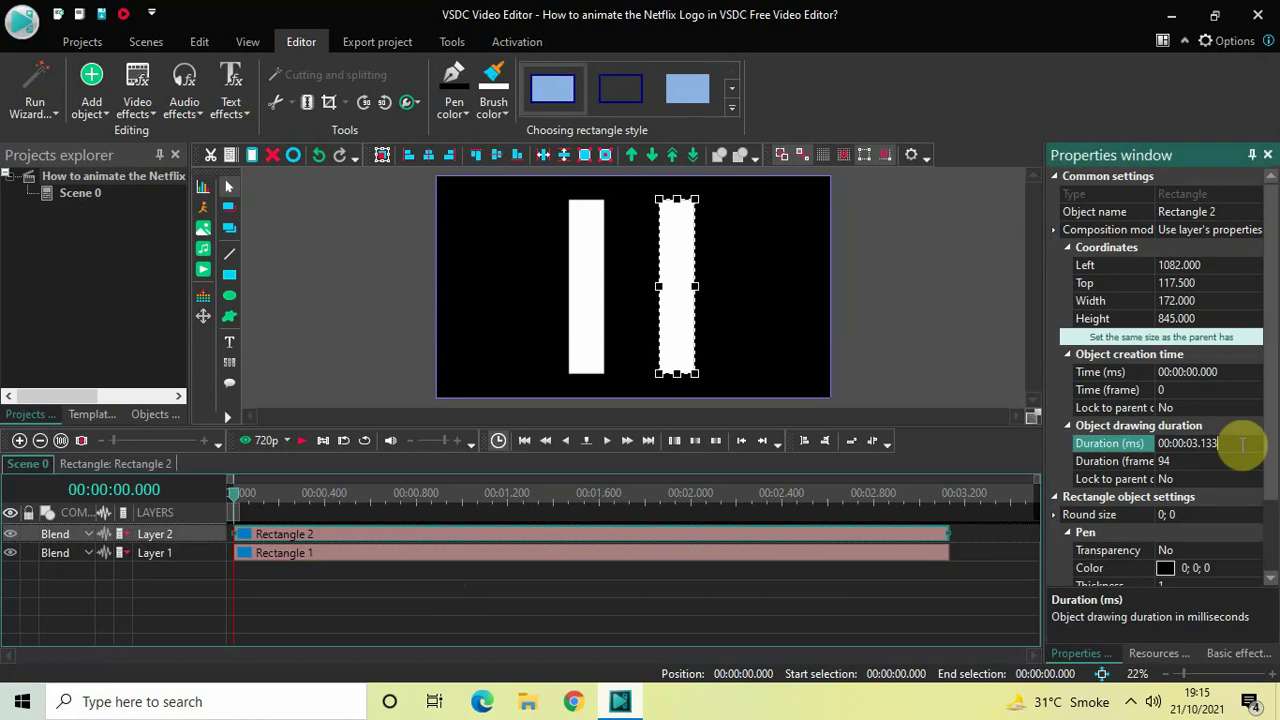
key(BackSpace)
key(BackSpace)
key(BackSpace)
key(BackSpace)
text(2000)
key(Return)
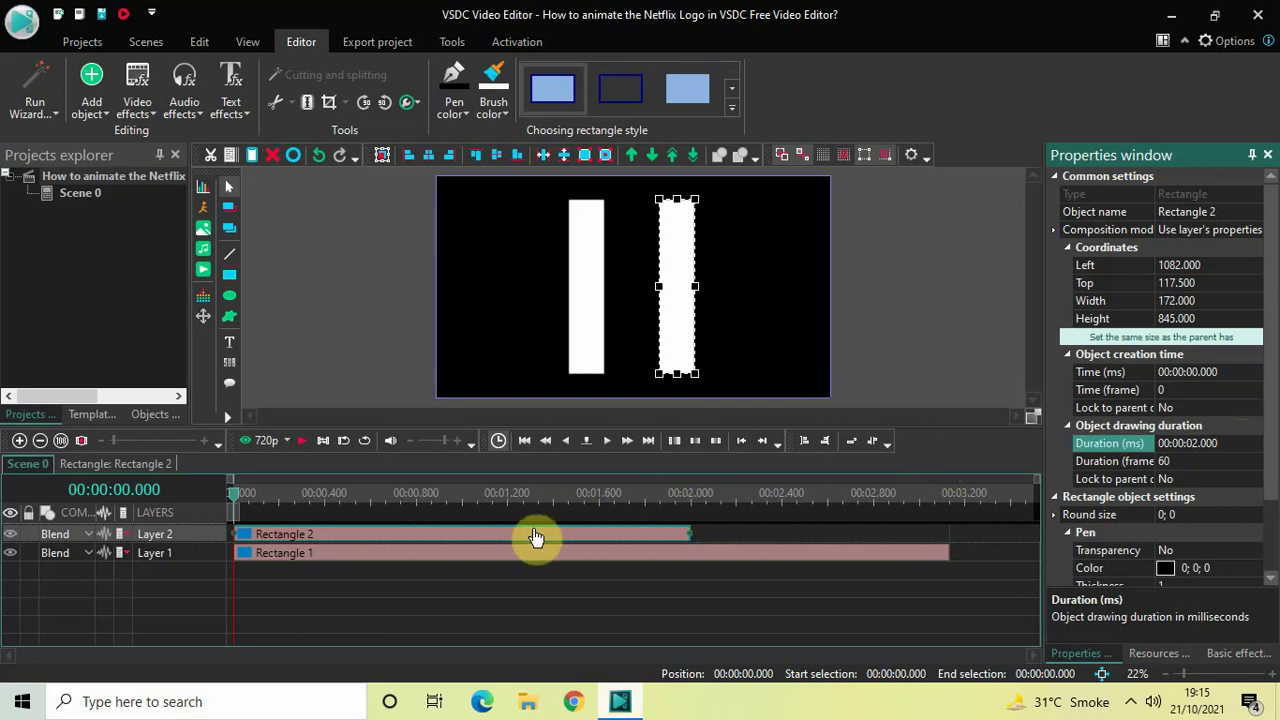
Move Rectangle 2 to a layer below Rectangle 1 and set its creation time to 00:00:00.766
drag(535, 537, 455, 588)
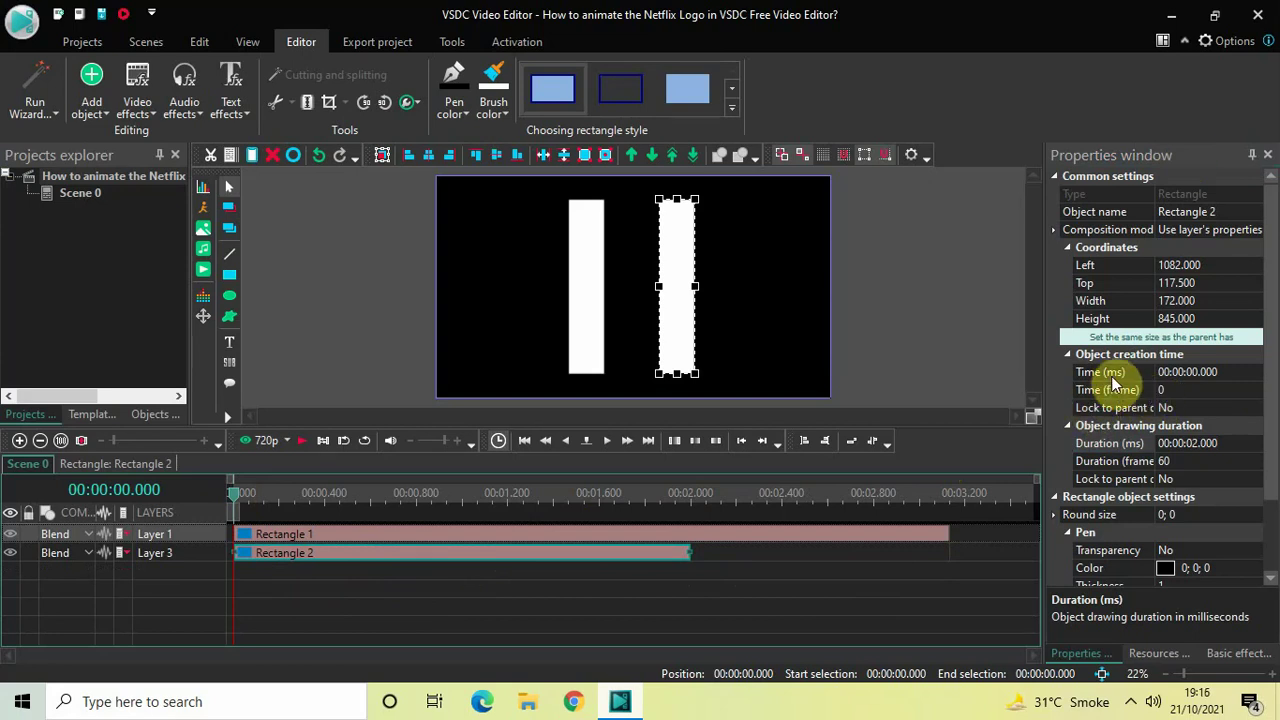
click(1230, 371)
key(BackSpace)
key(BackSpace)
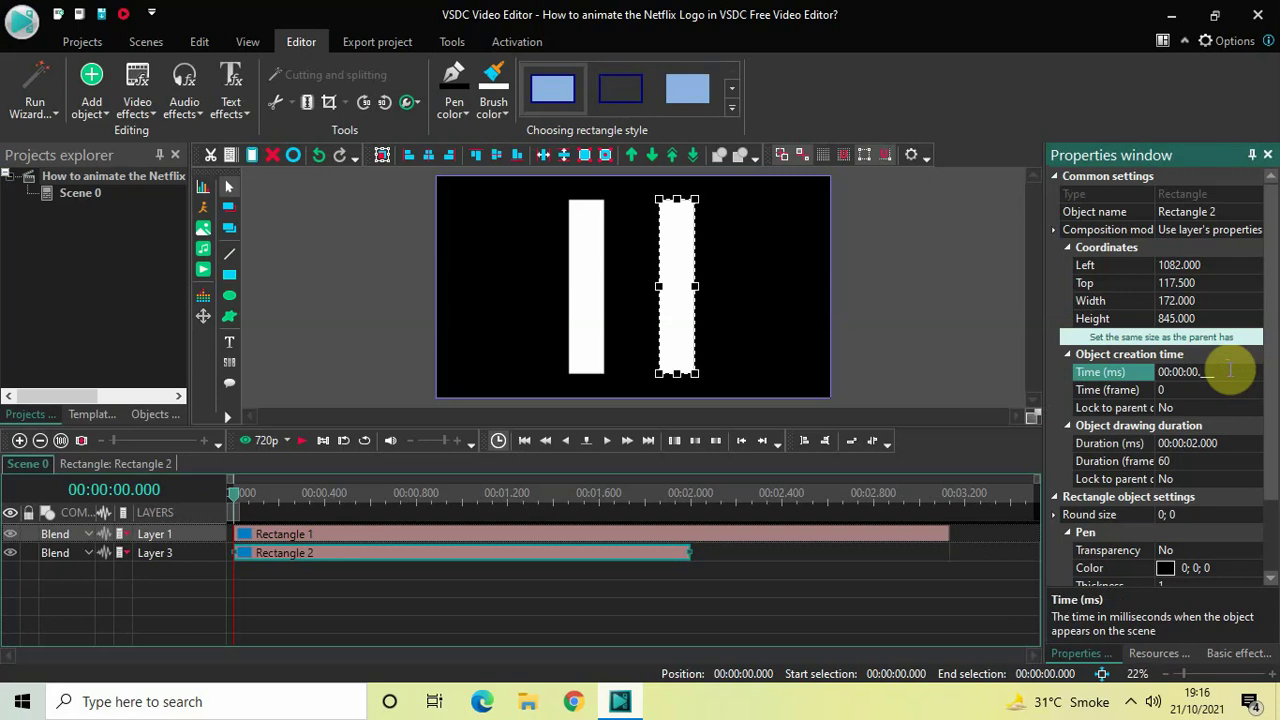
text(766)
key(Return)
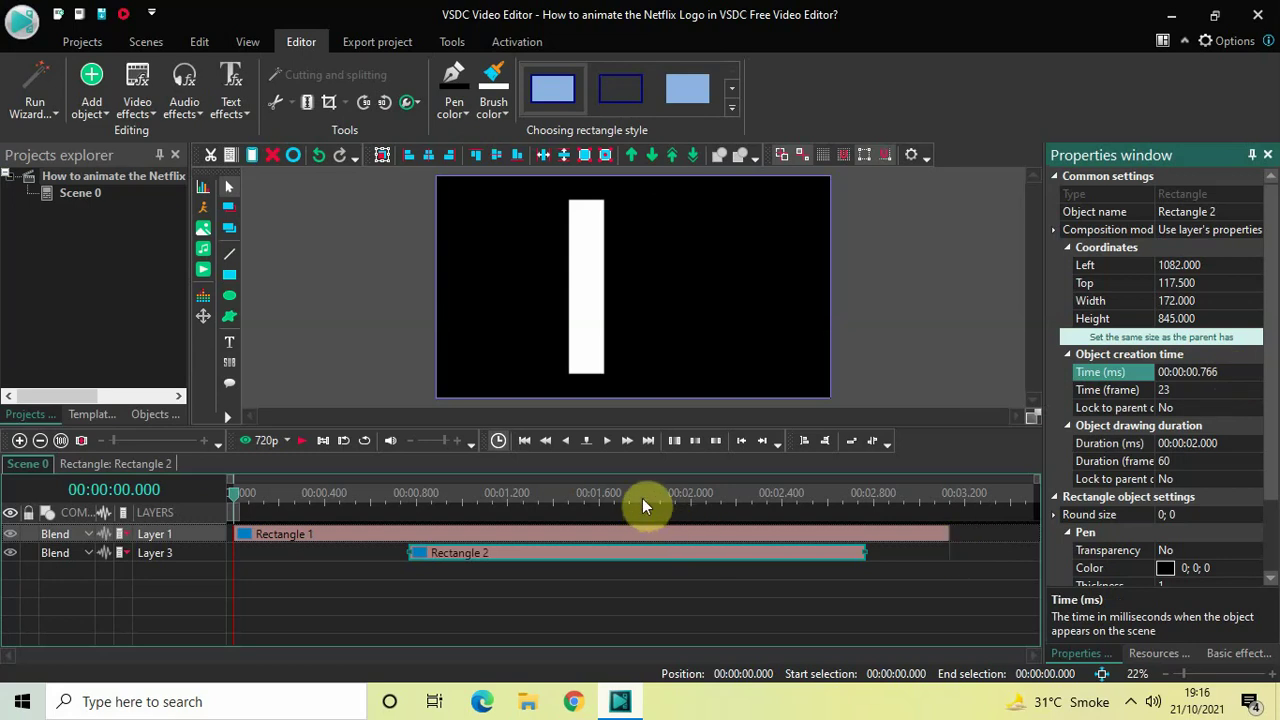
Place the timeline cursor at 00:00:02.000 and add a free shape object from the cursor position on a new layer
click(691, 495)
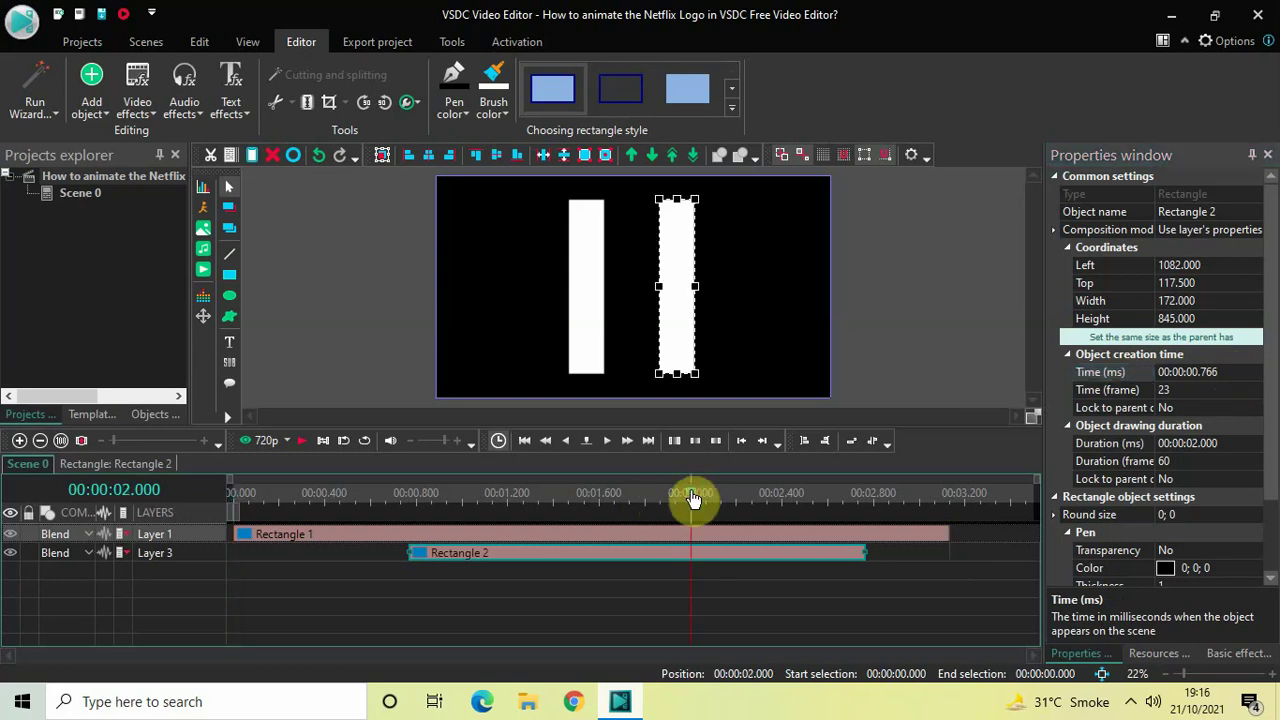
click(573, 612)
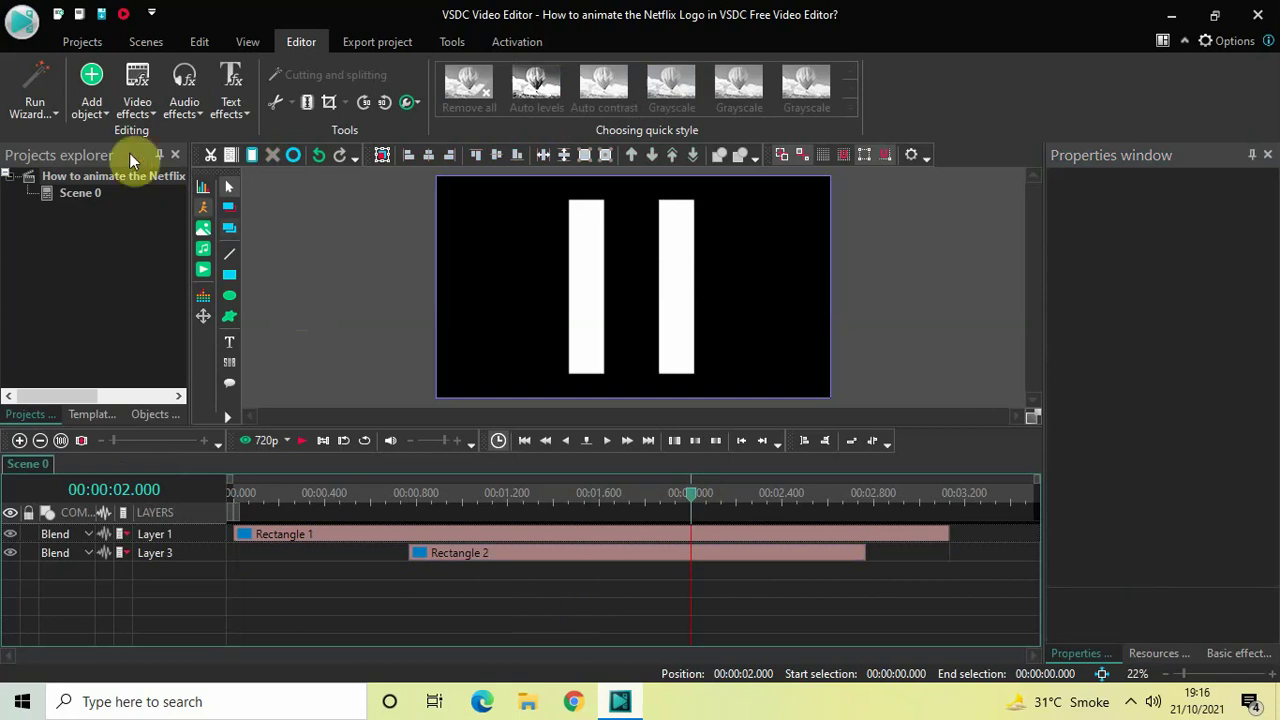
click(86, 110)
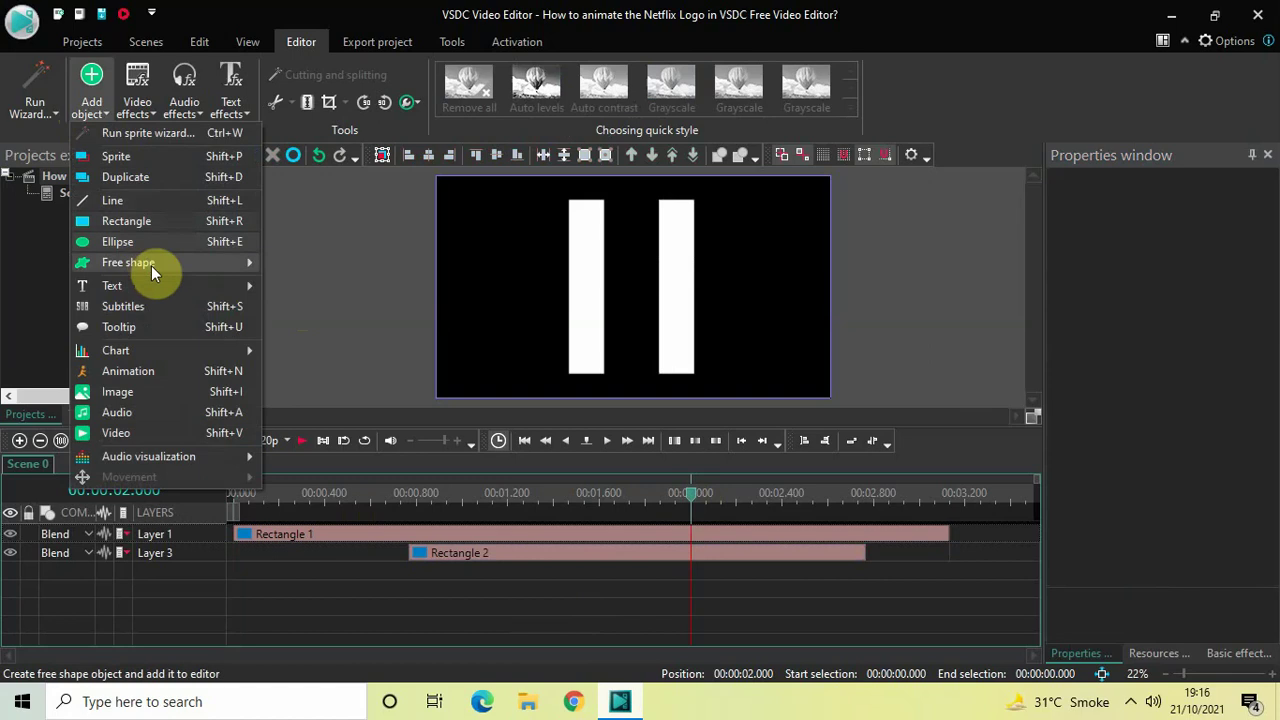
mouse_move(151, 265)
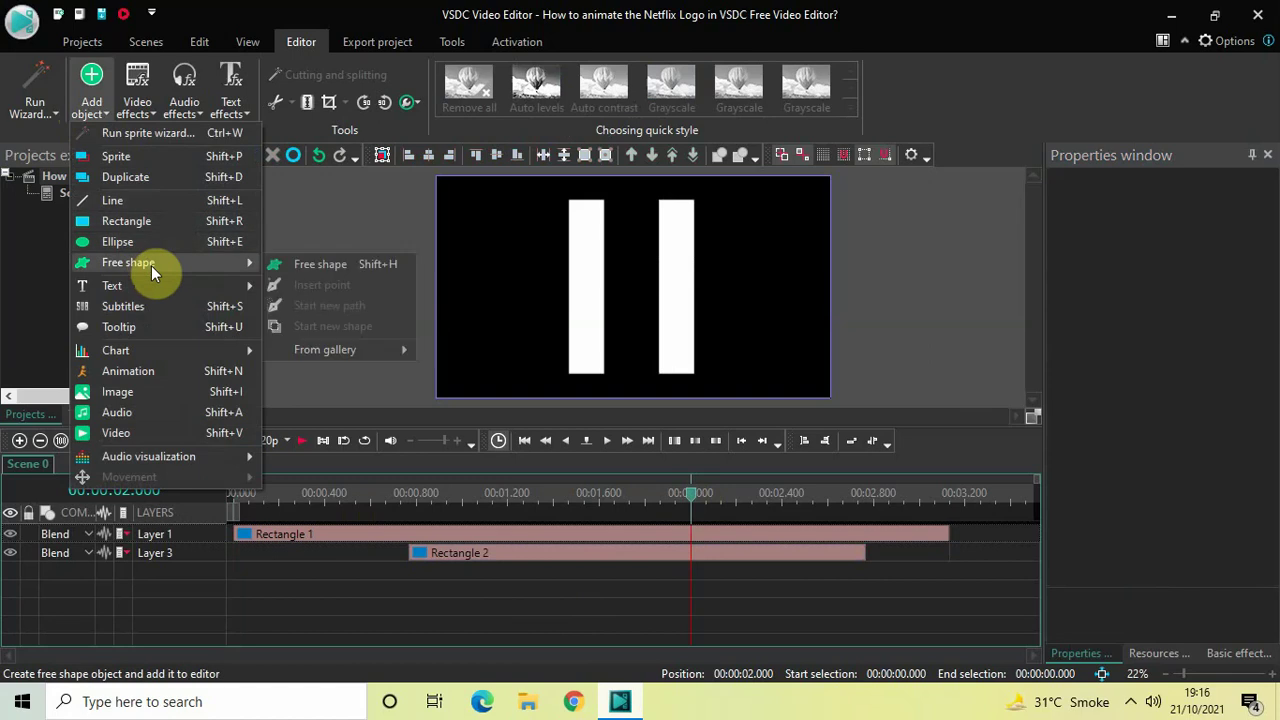
click(325, 262)
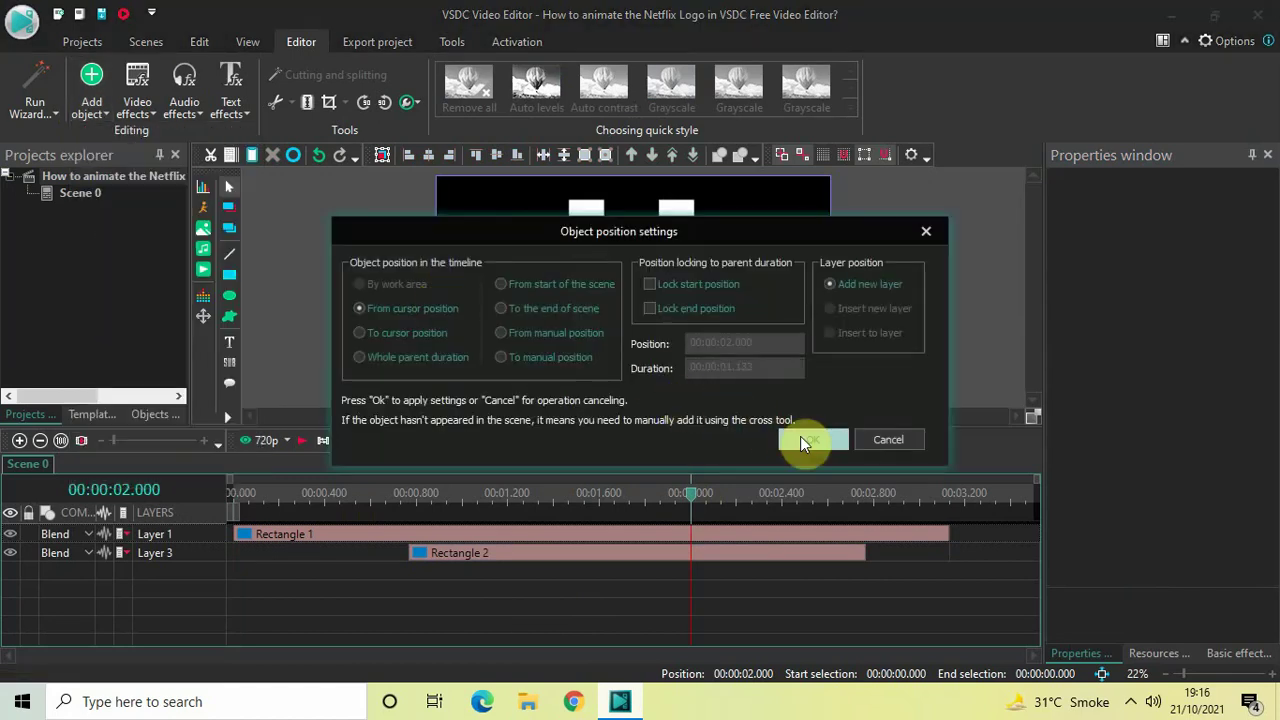
click(806, 438)
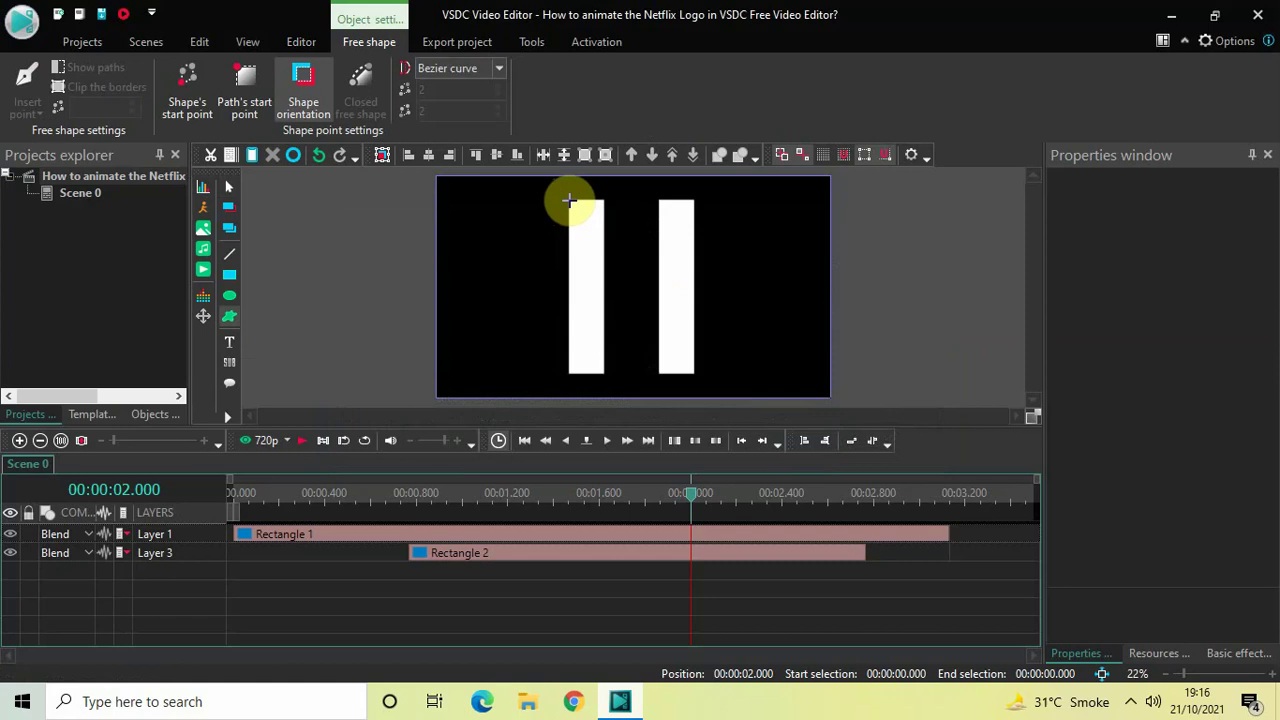
Draw the N's diagonal, about 605 by 841, from Rectangle 1's two upper corners to Rectangle 2's two lower corners
click(569, 201)
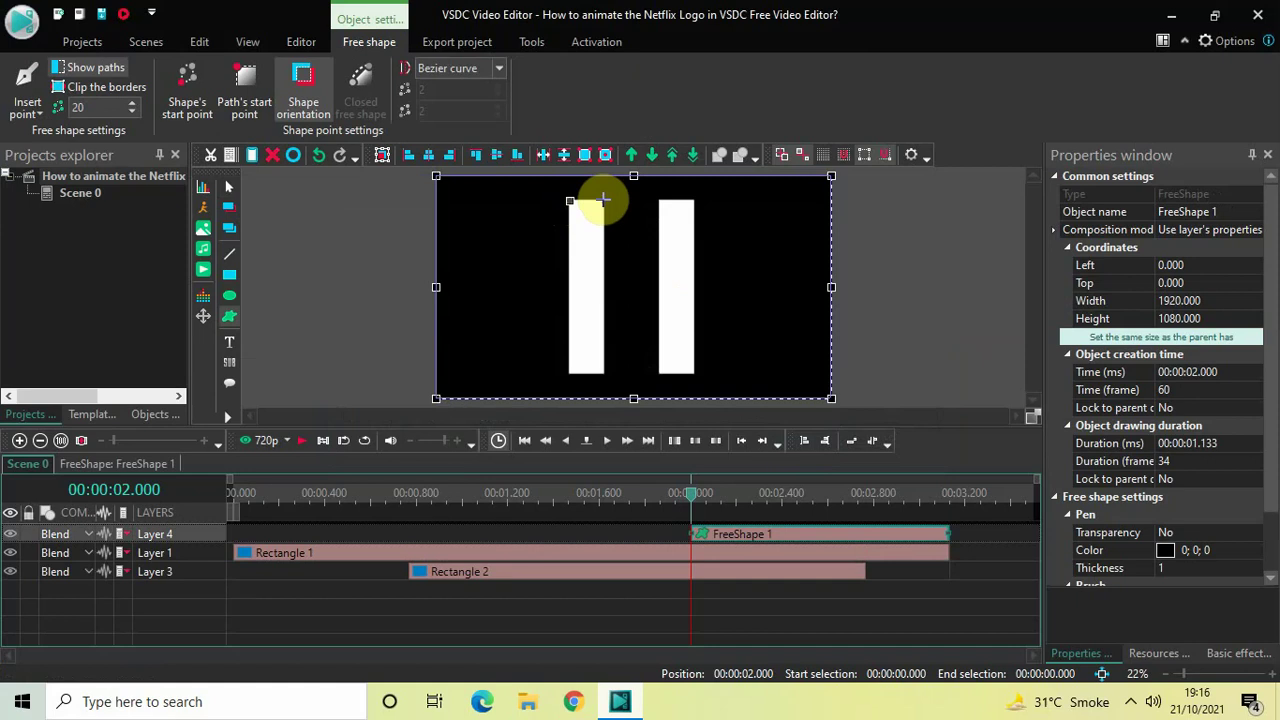
click(603, 199)
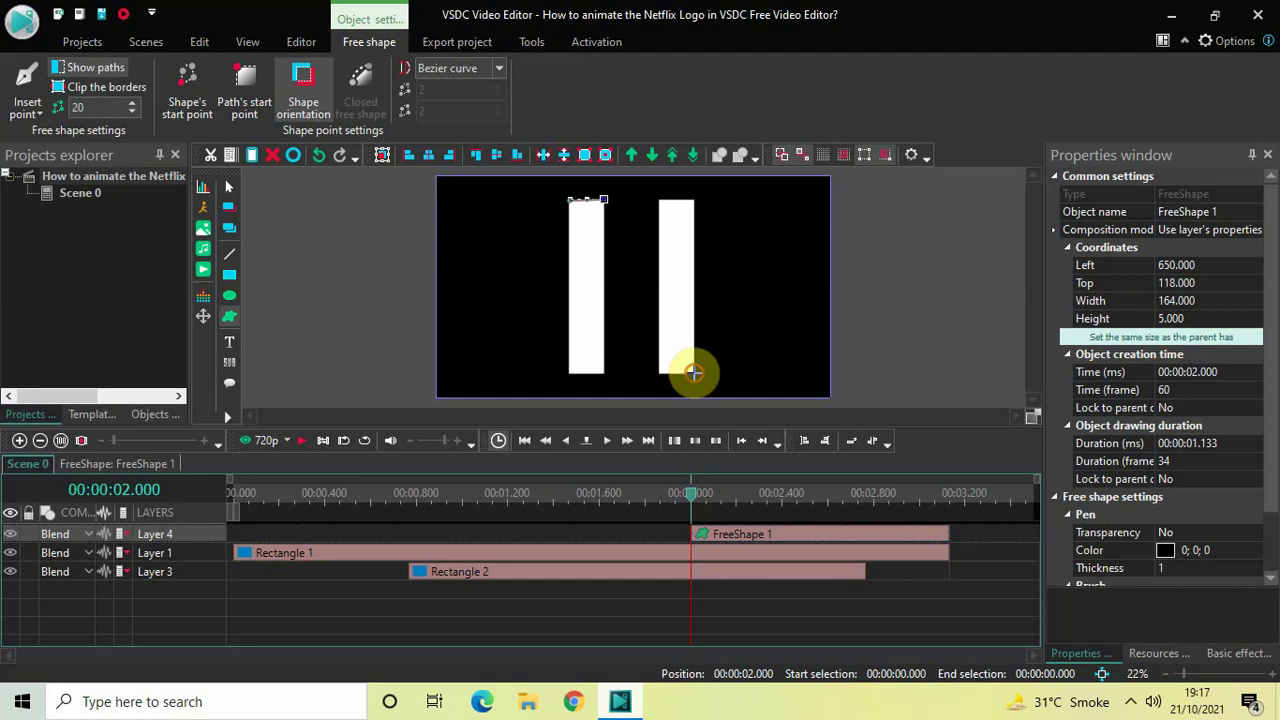
click(694, 373)
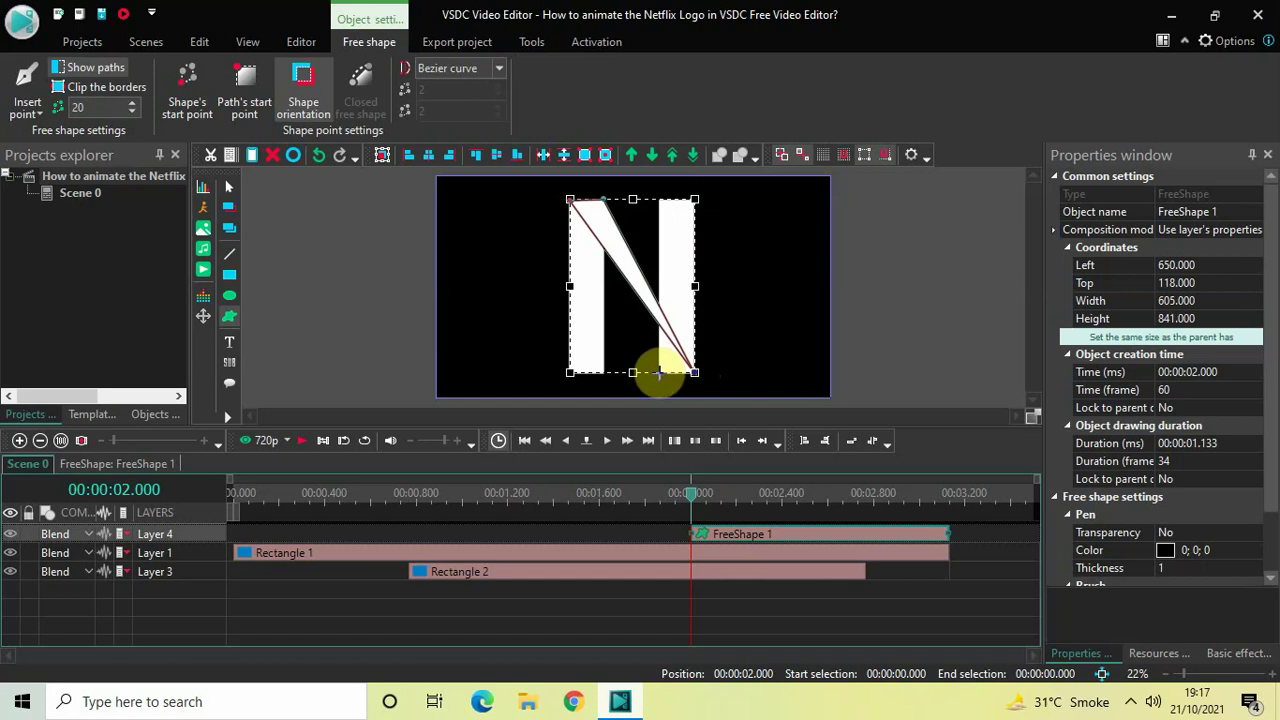
click(660, 372)
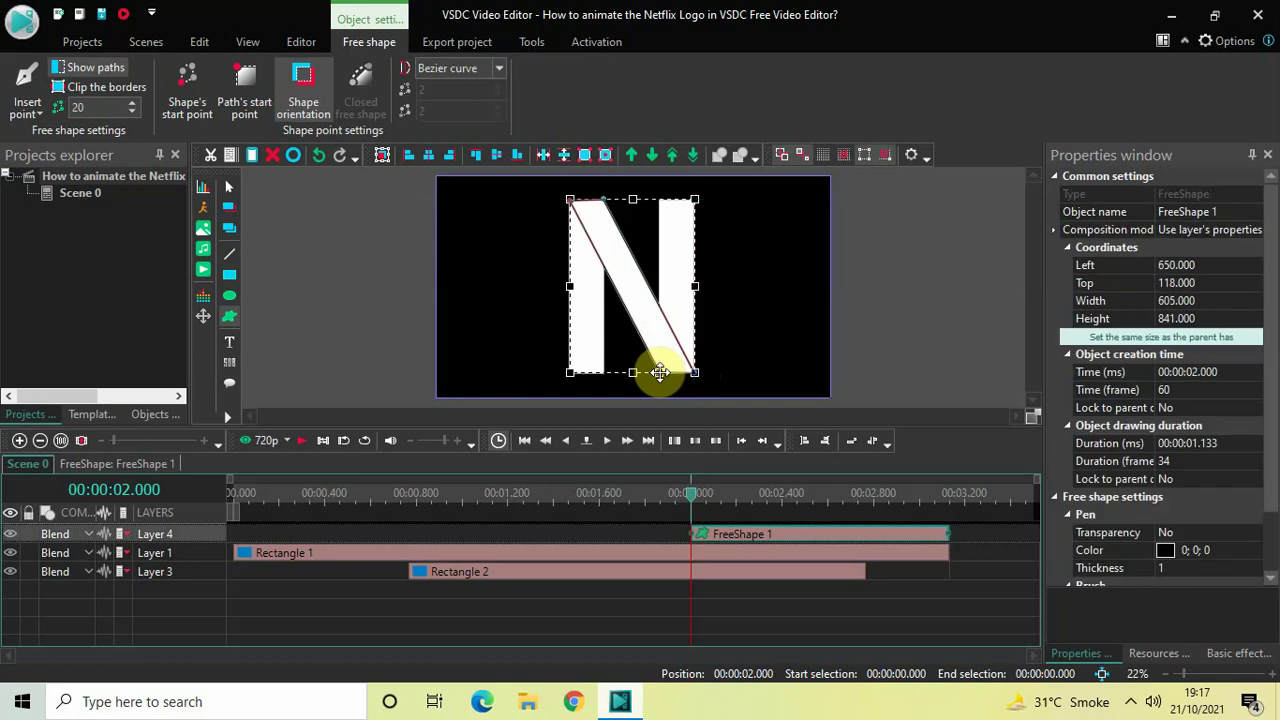
click(810, 605)
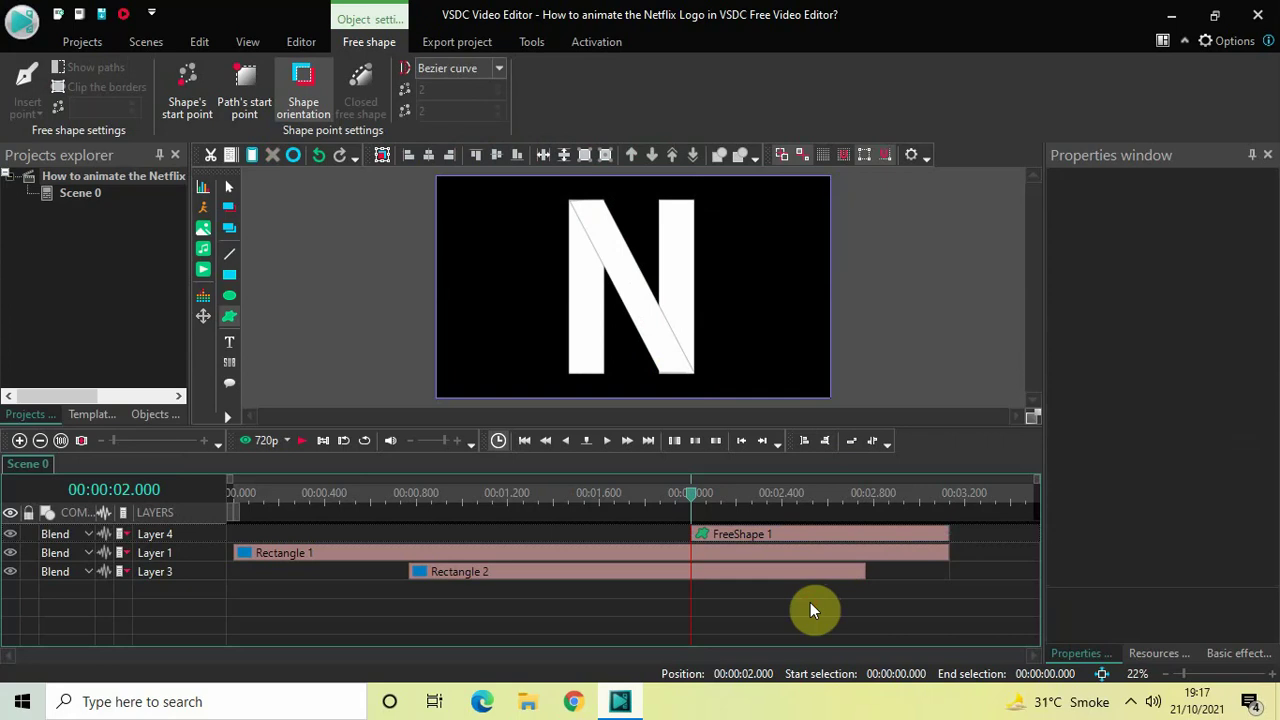
Set the drawing duration of FreeShape 1 to 00:00:02.500
click(803, 540)
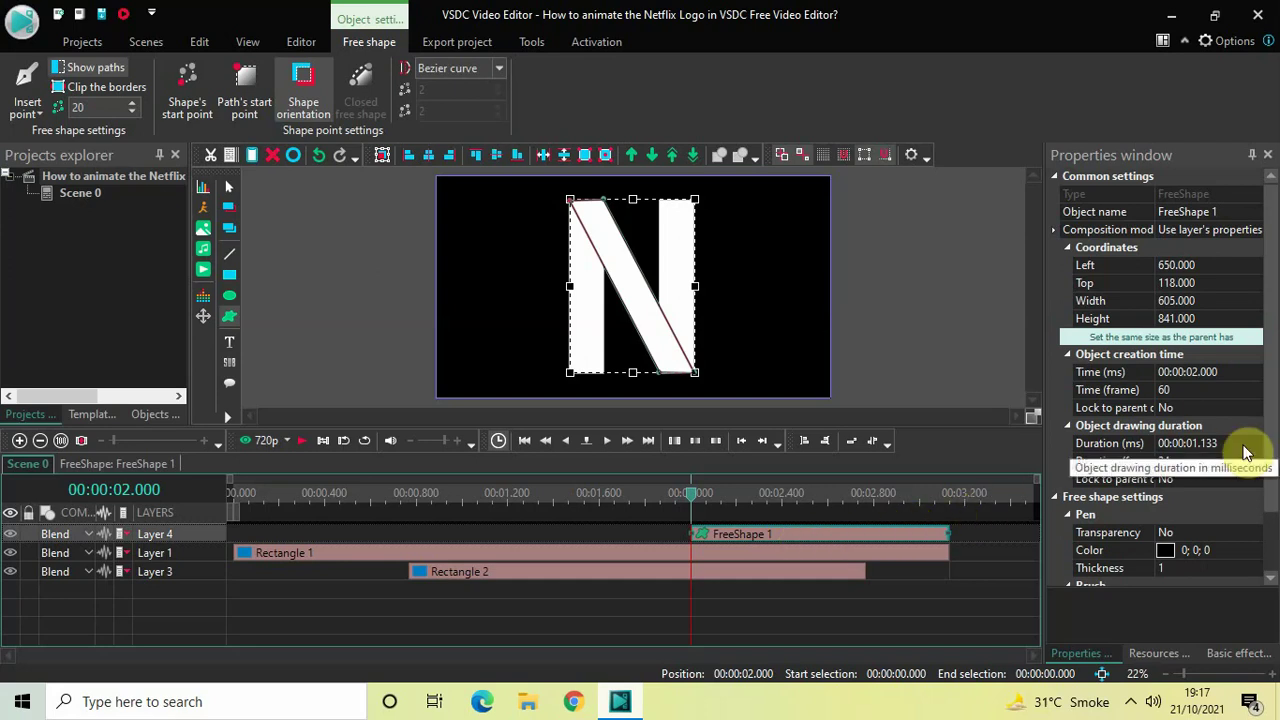
click(1244, 444)
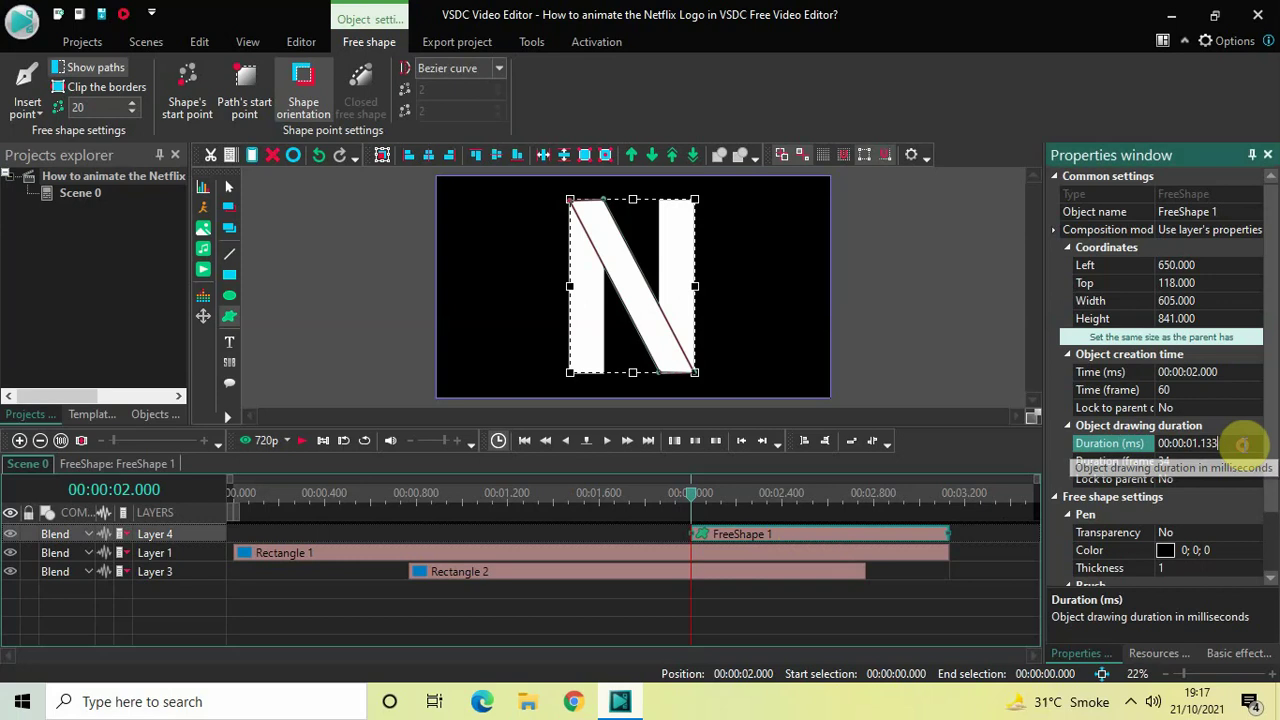
key(BackSpace)
key(BackSpace)
key(BackSpace)
key(BackSpace)
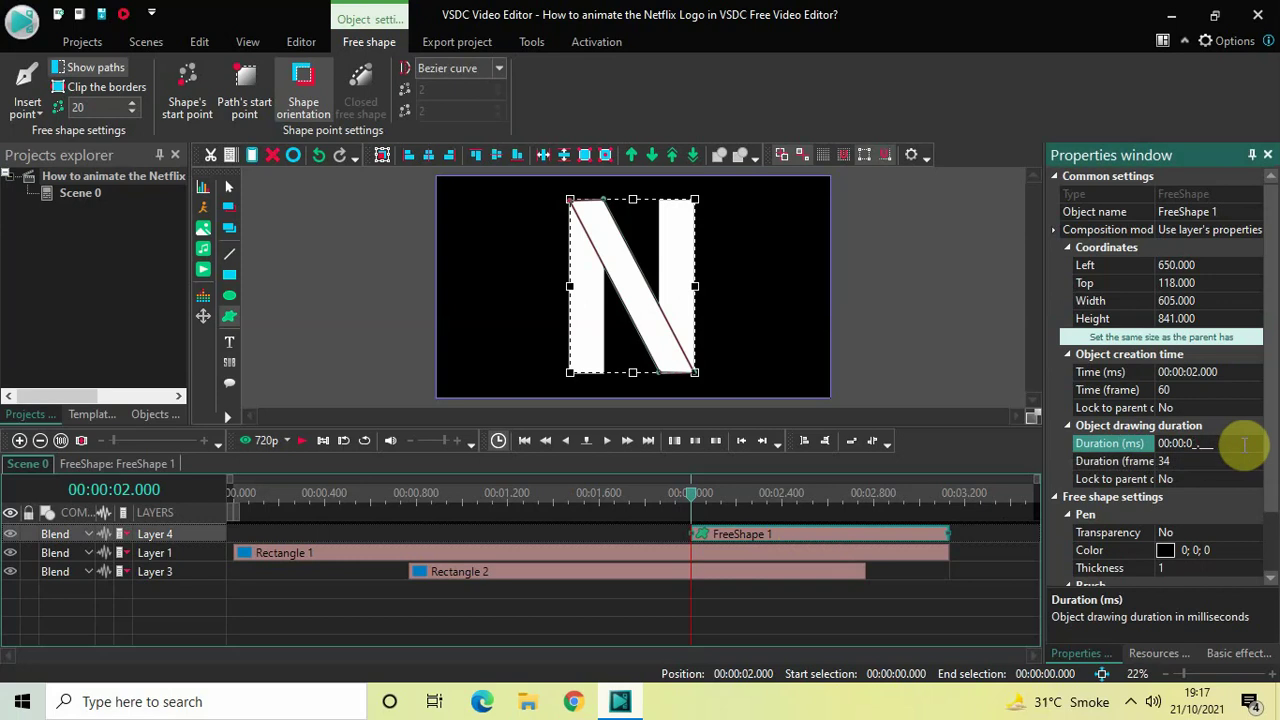
text(2.500)
key(Return)
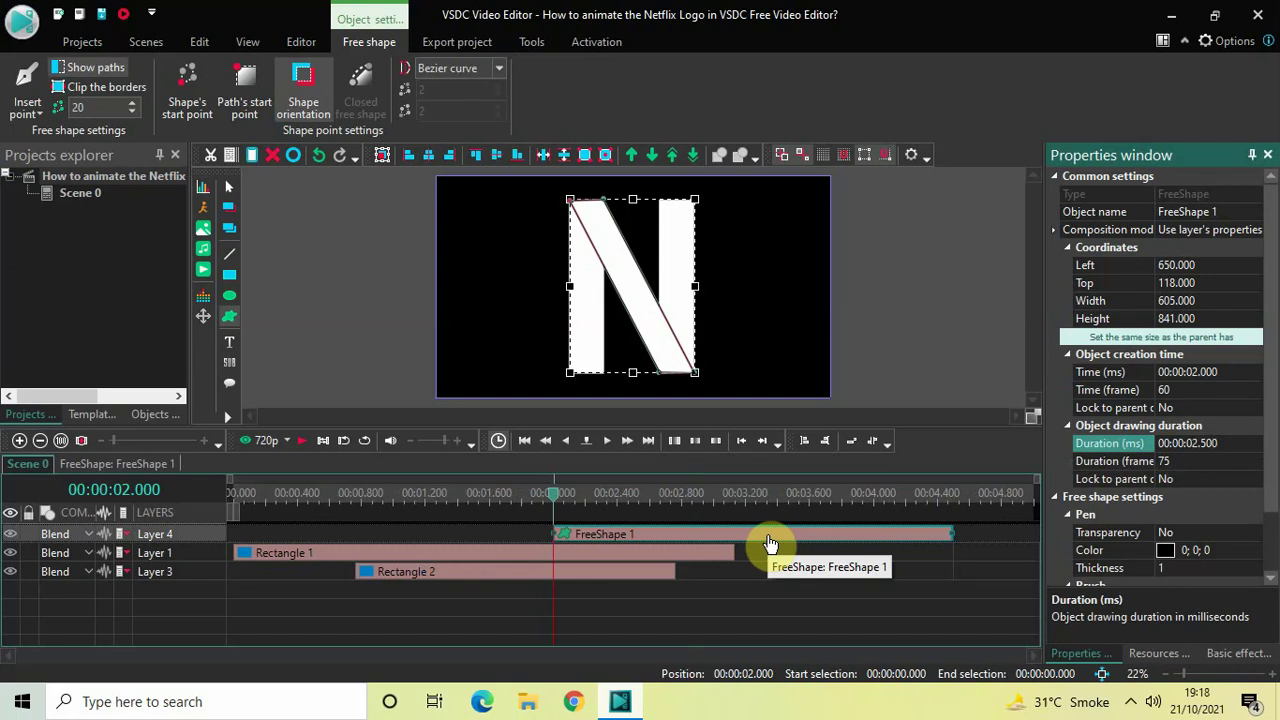
Set the creation time of FreeShape 1 to 00:00:00.500
click(1238, 378)
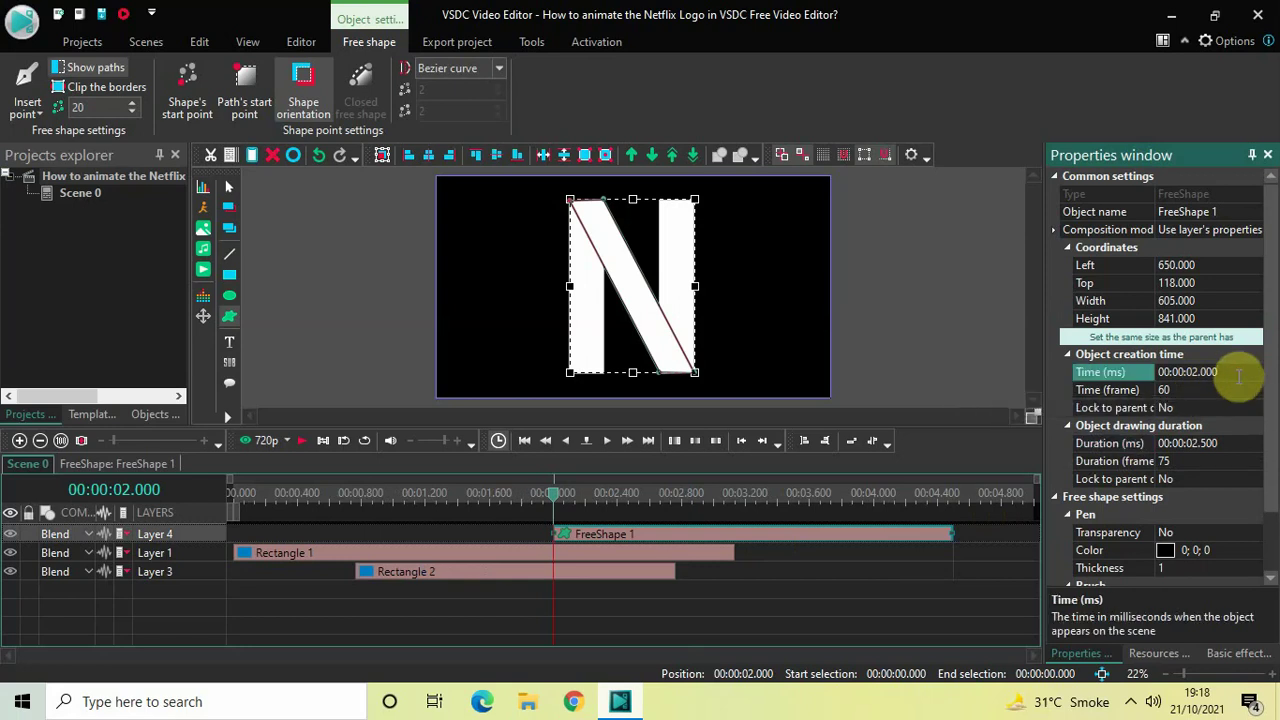
key(BackSpace)
key(BackSpace)
key(BackSpace)
key(BackSpace)
text(0.500)
key(Return)
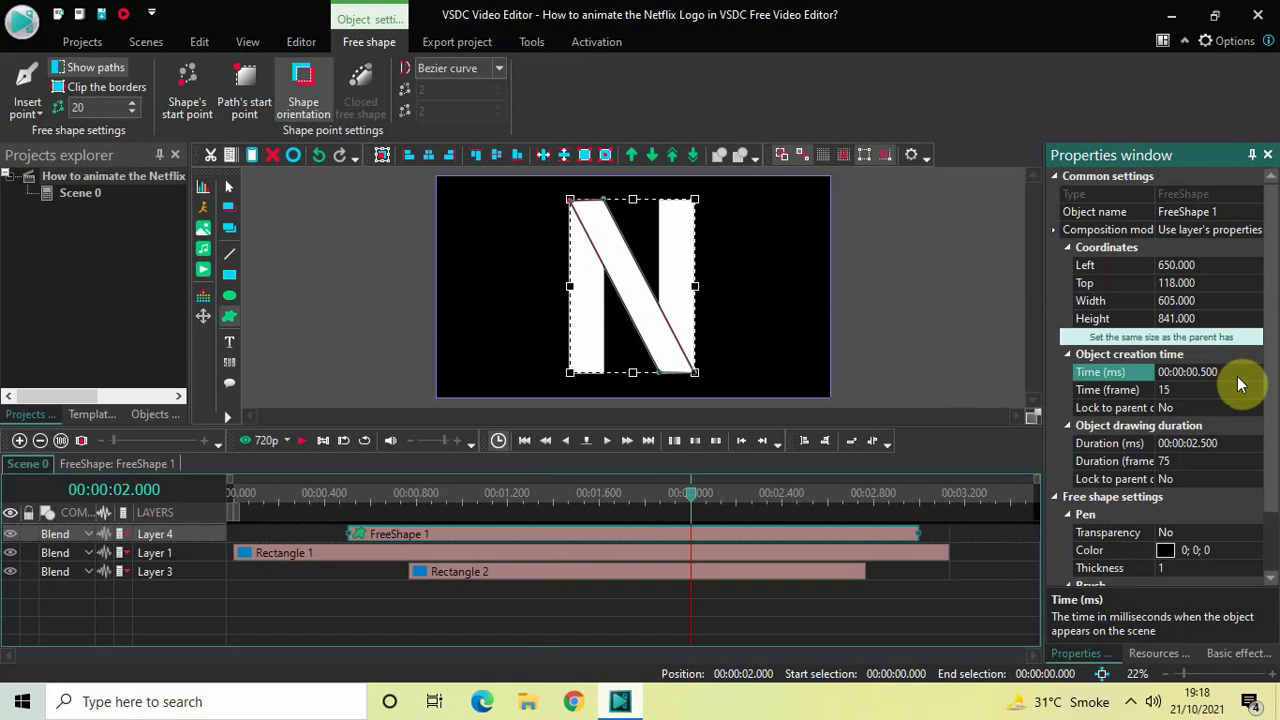
click(591, 612)
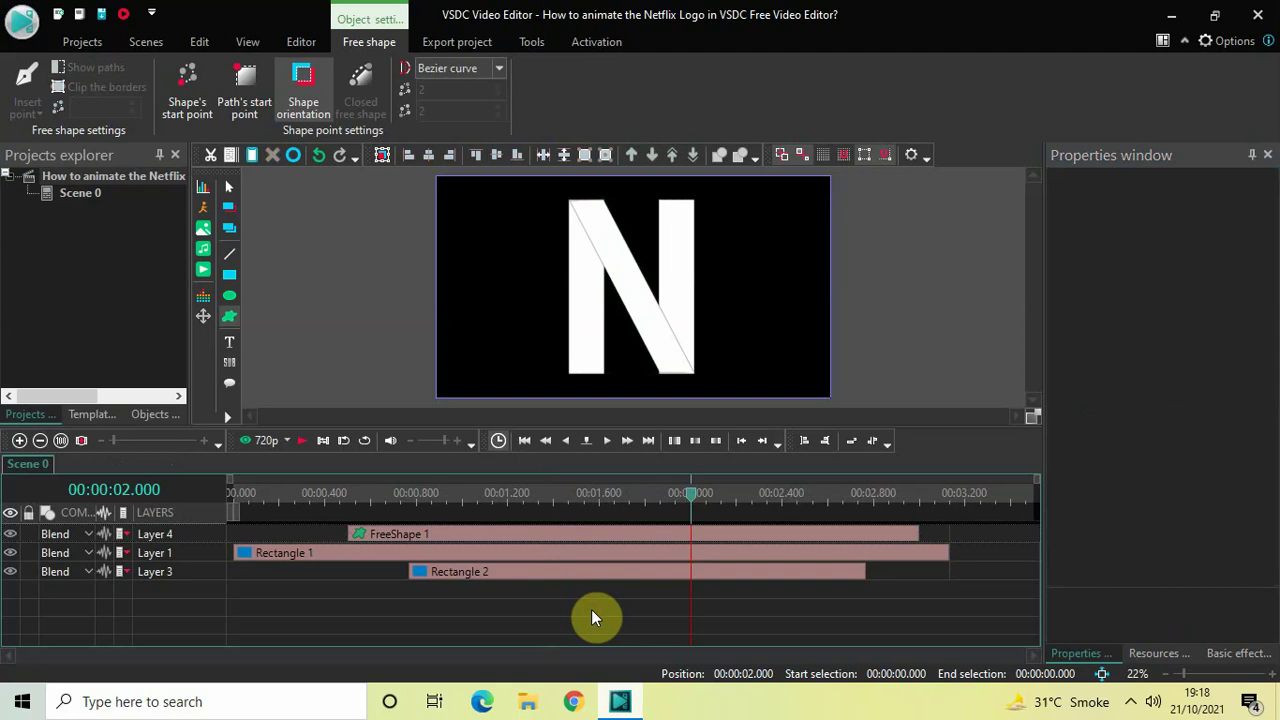
Set the brush fill colour of Rectangle 1 to dark red, #b1060f
click(544, 560)
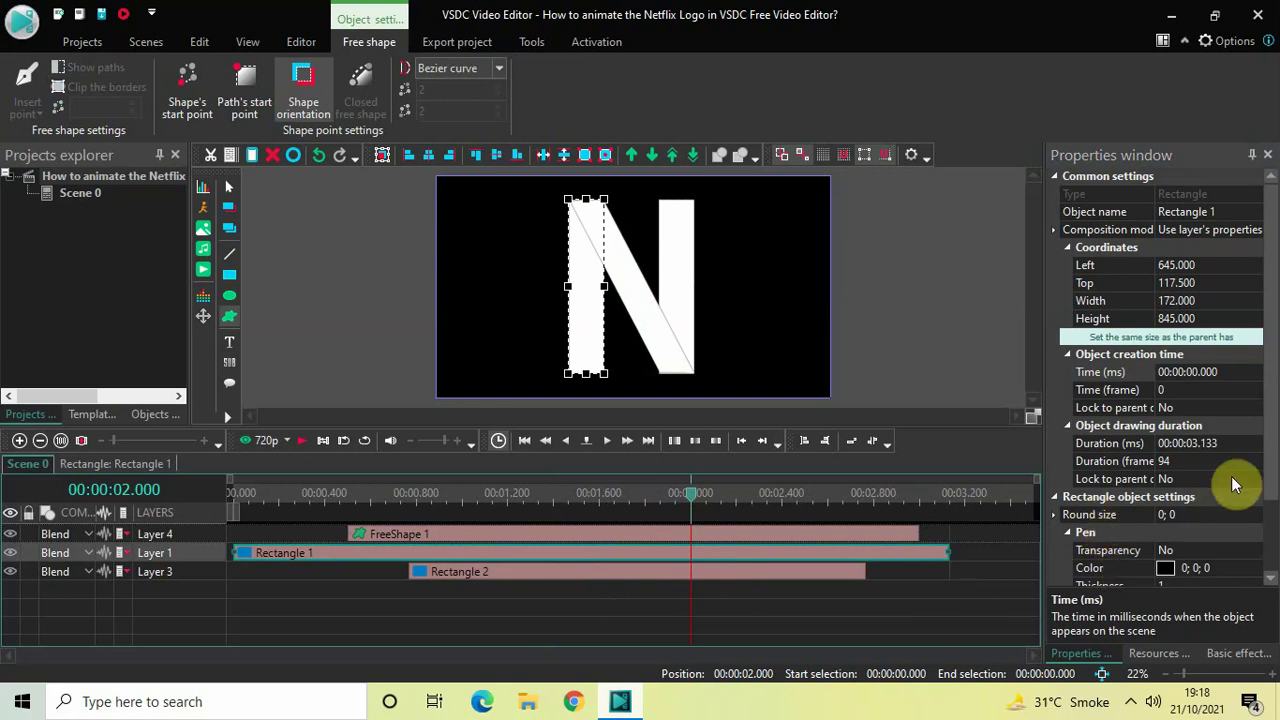
drag(1270, 480, 1272, 548)
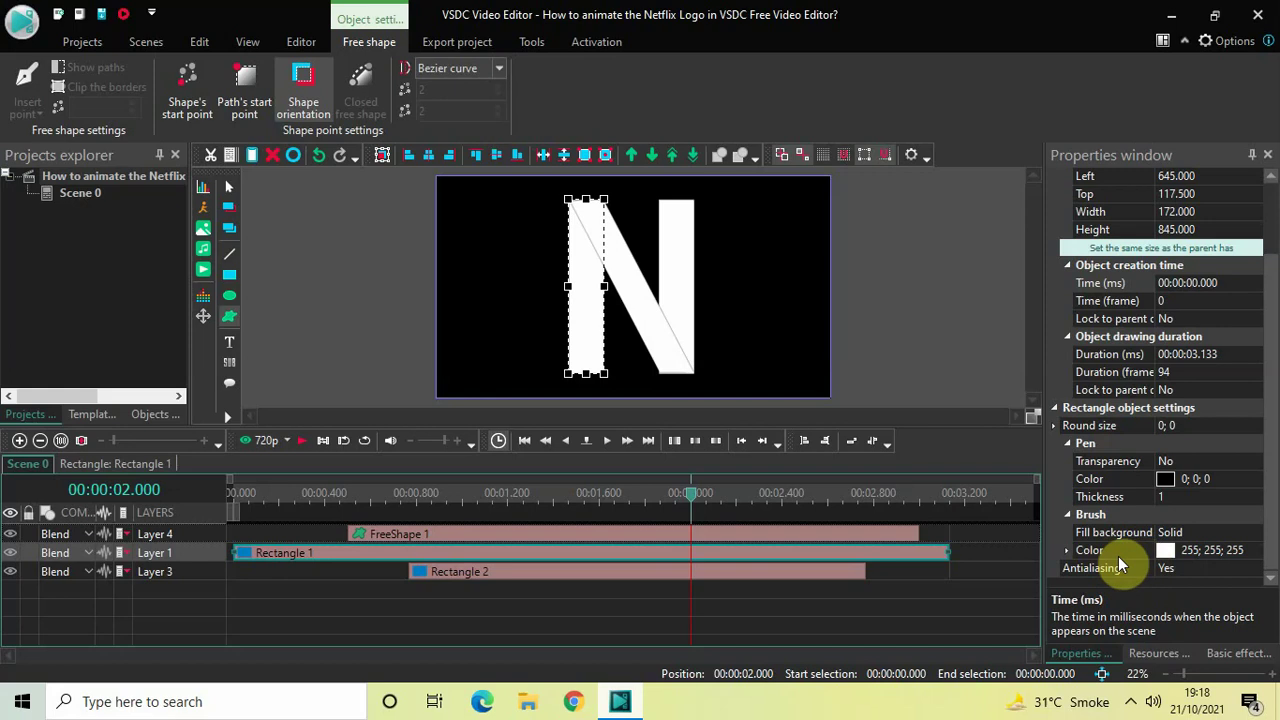
click(1258, 553)
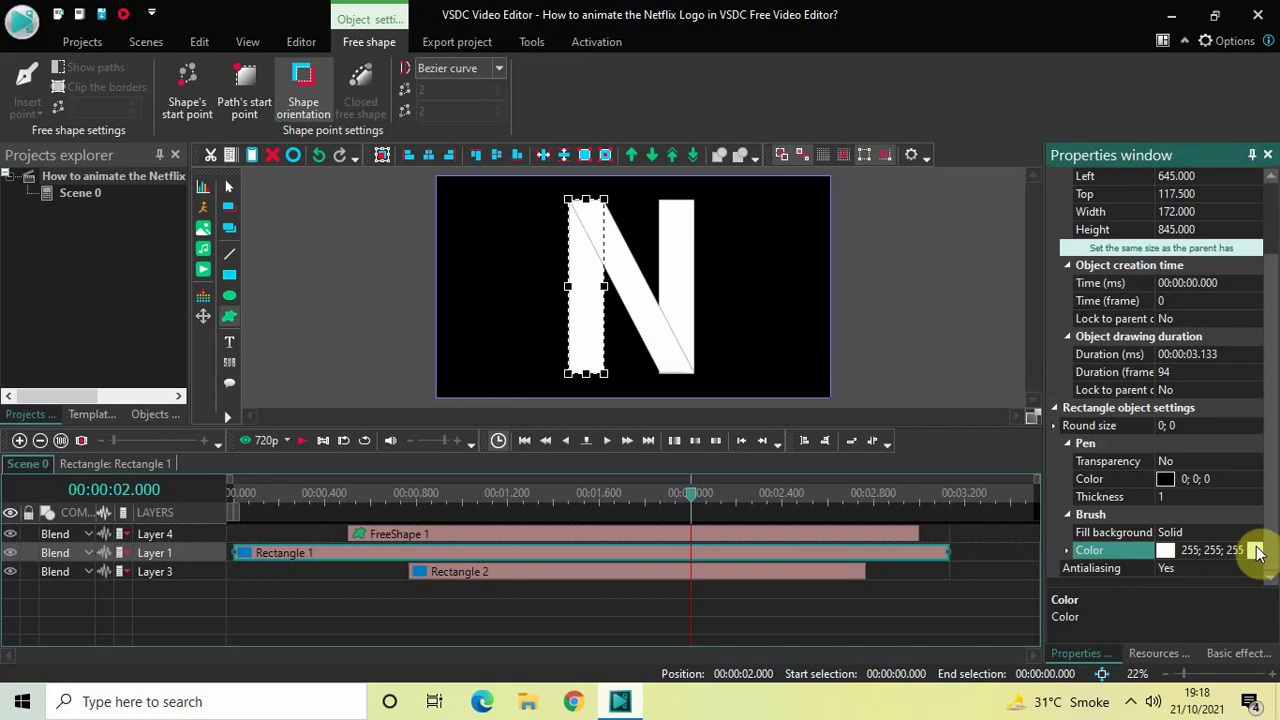
click(1257, 551)
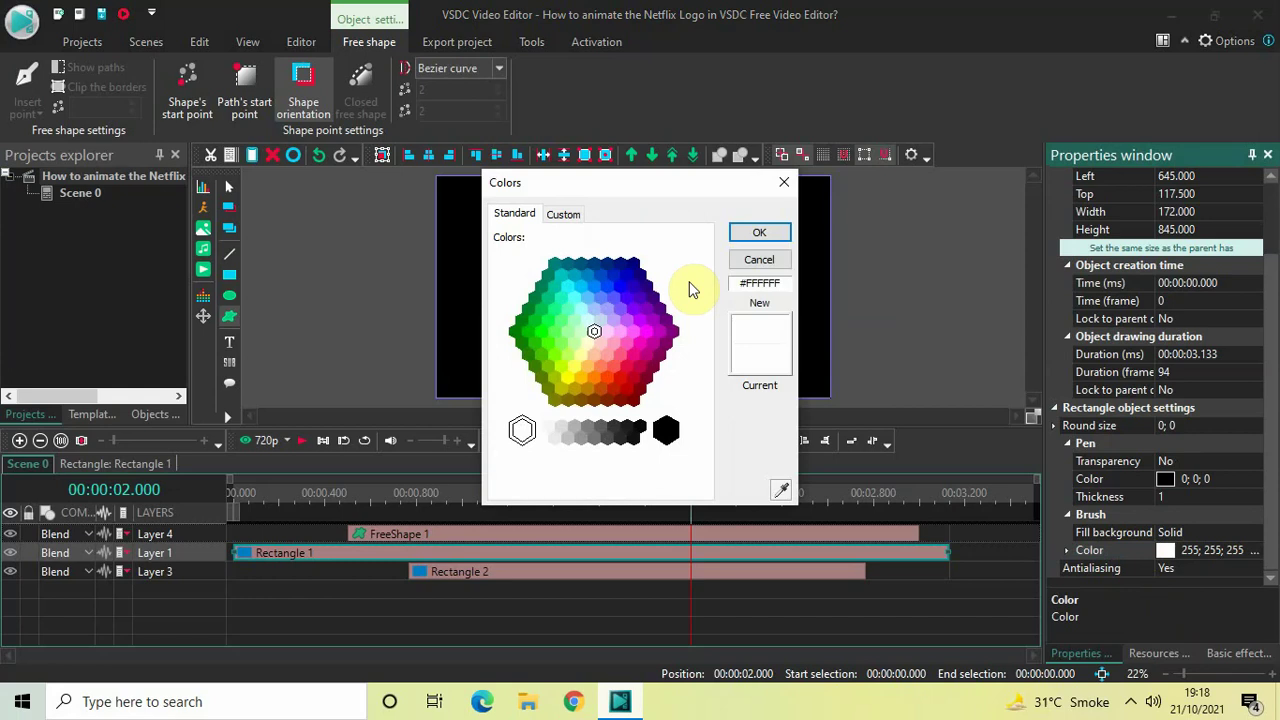
click(785, 284)
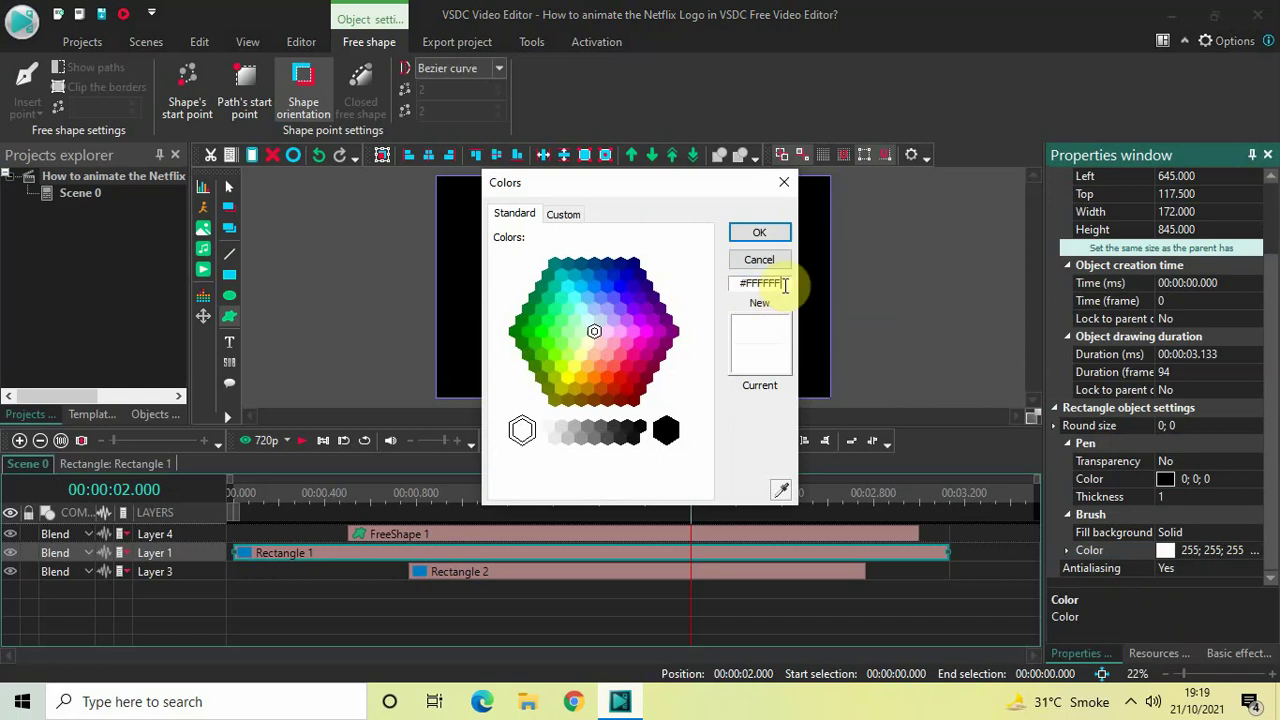
key(BackSpace)
key(BackSpace)
key(BackSpace)
key(BackSpace)
key(BackSpace)
key(BackSpace)
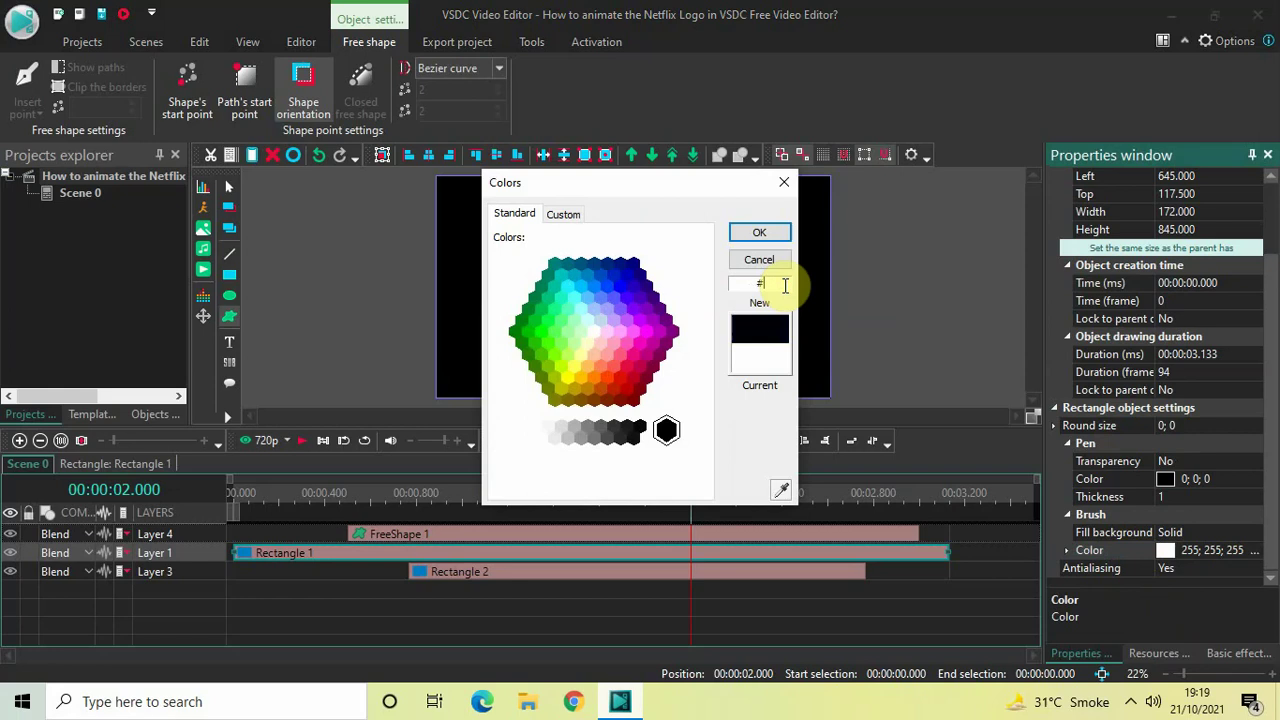
text(b1)
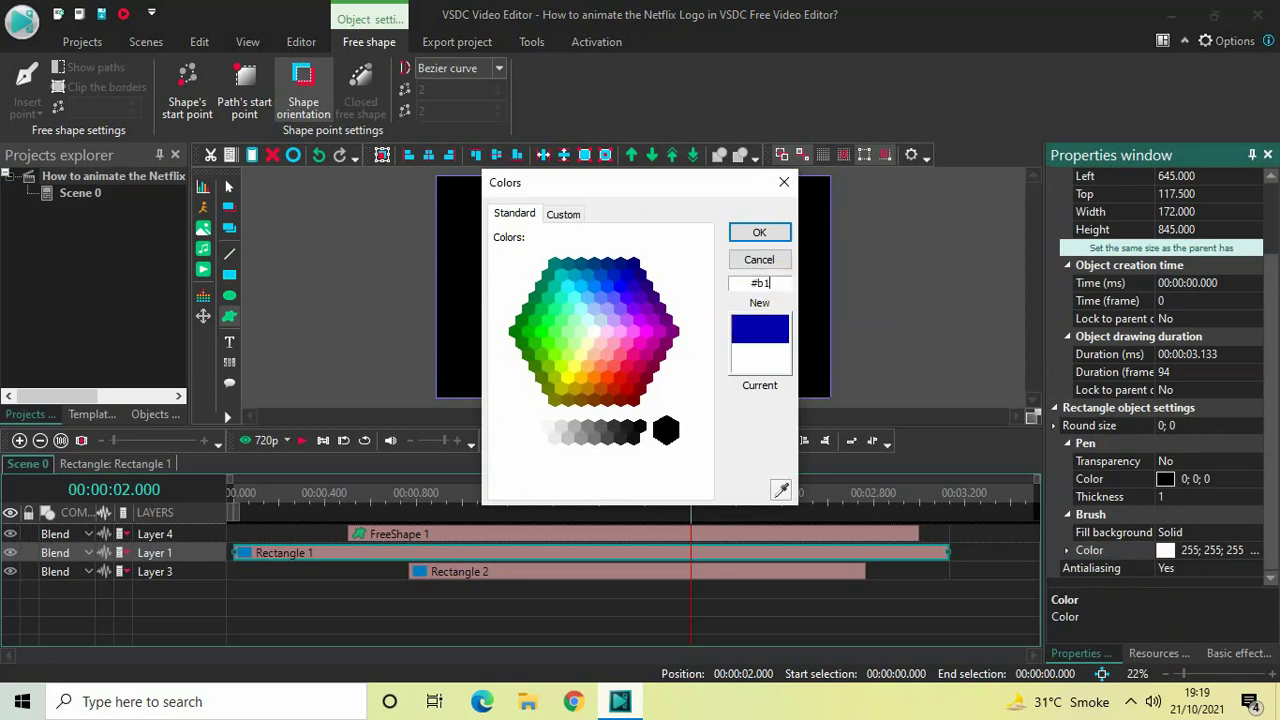
text(060f)
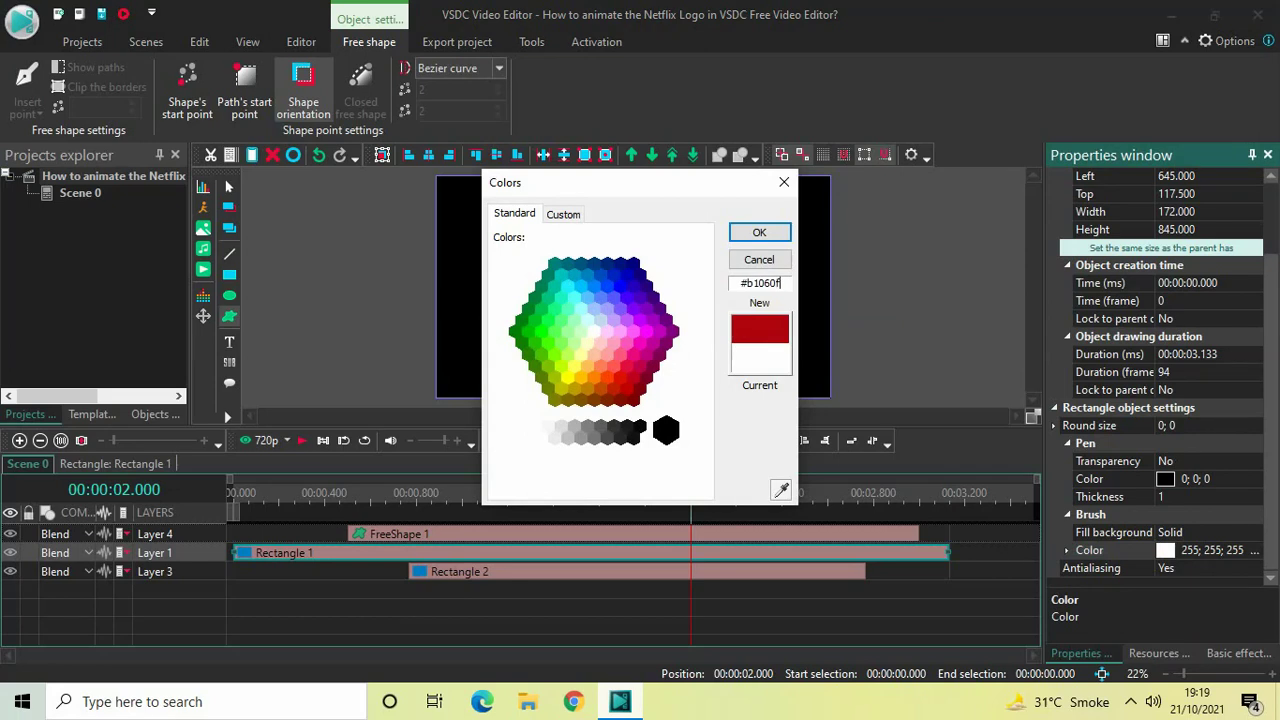
click(760, 234)
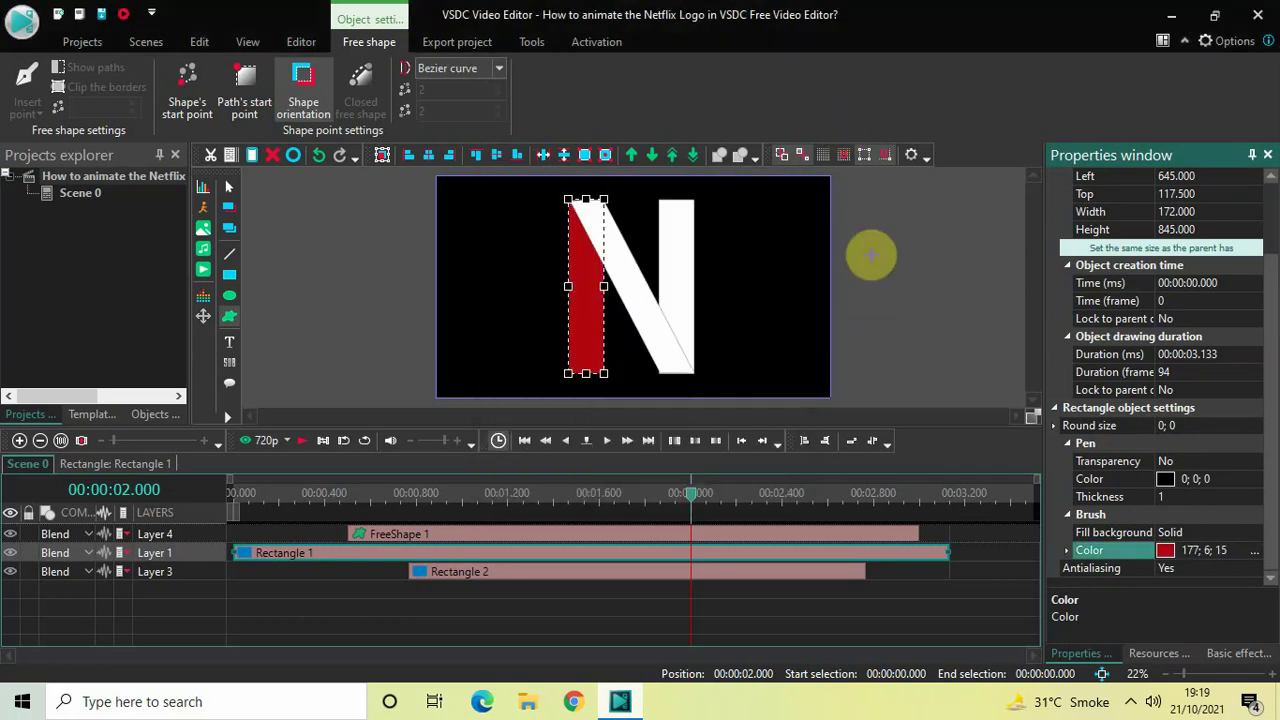
click(797, 608)
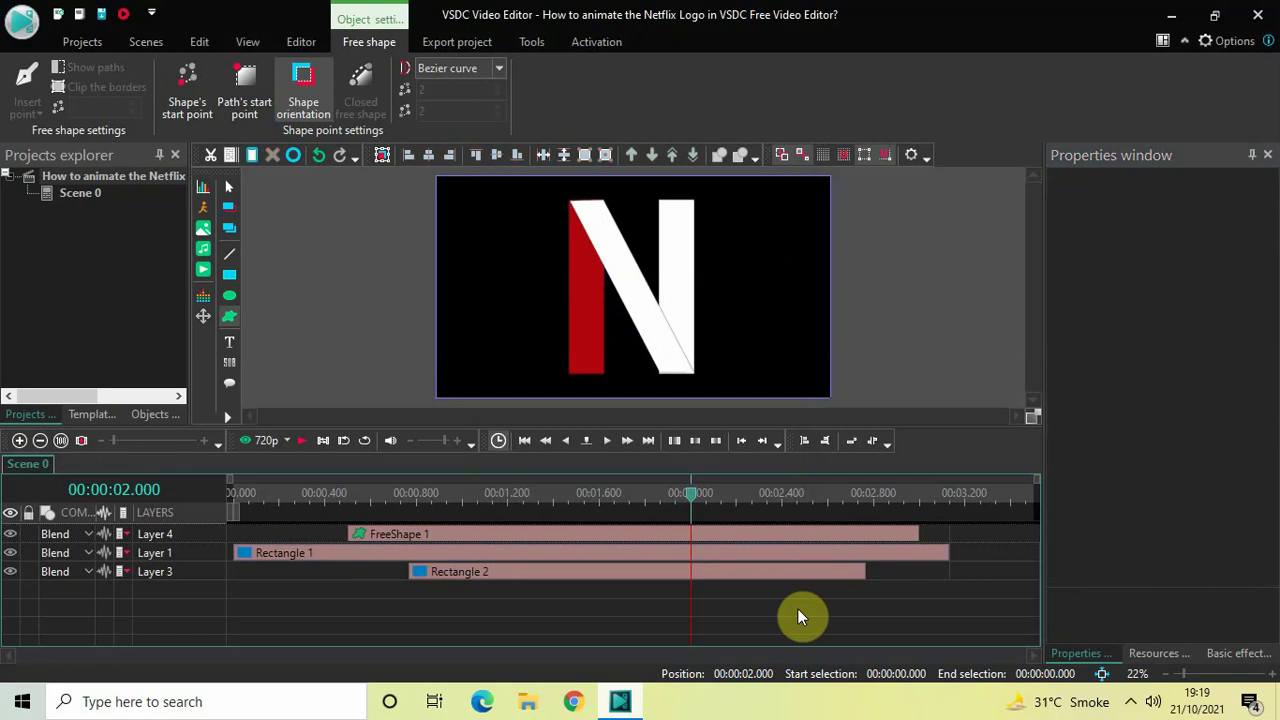
Set the brush fill colour of Rectangle 2 to the same dark red, #b1060f
click(648, 574)
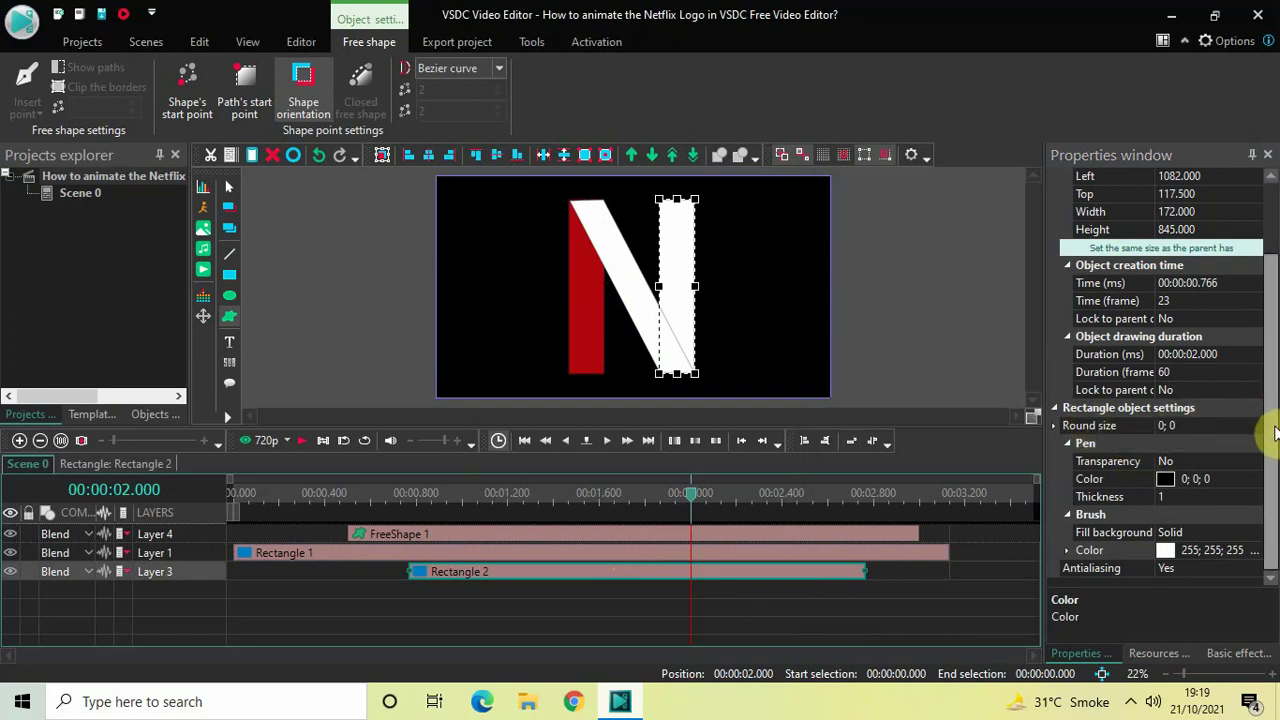
click(1164, 551)
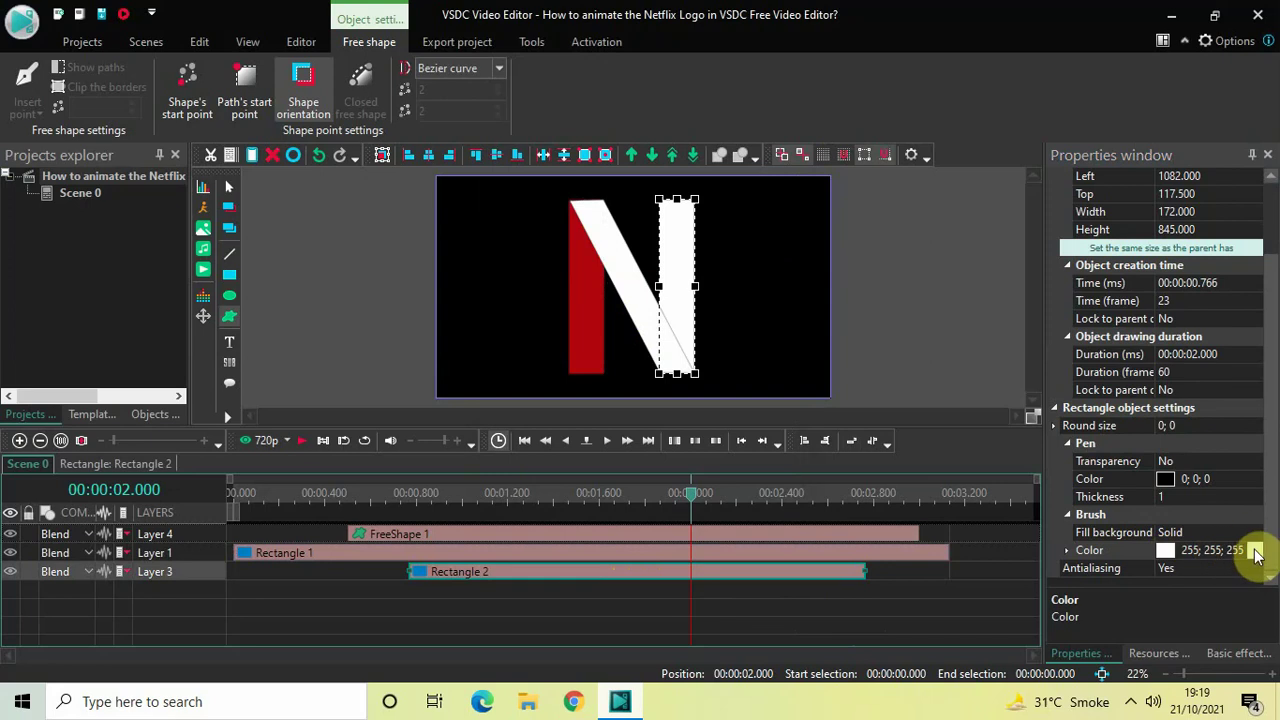
click(1255, 551)
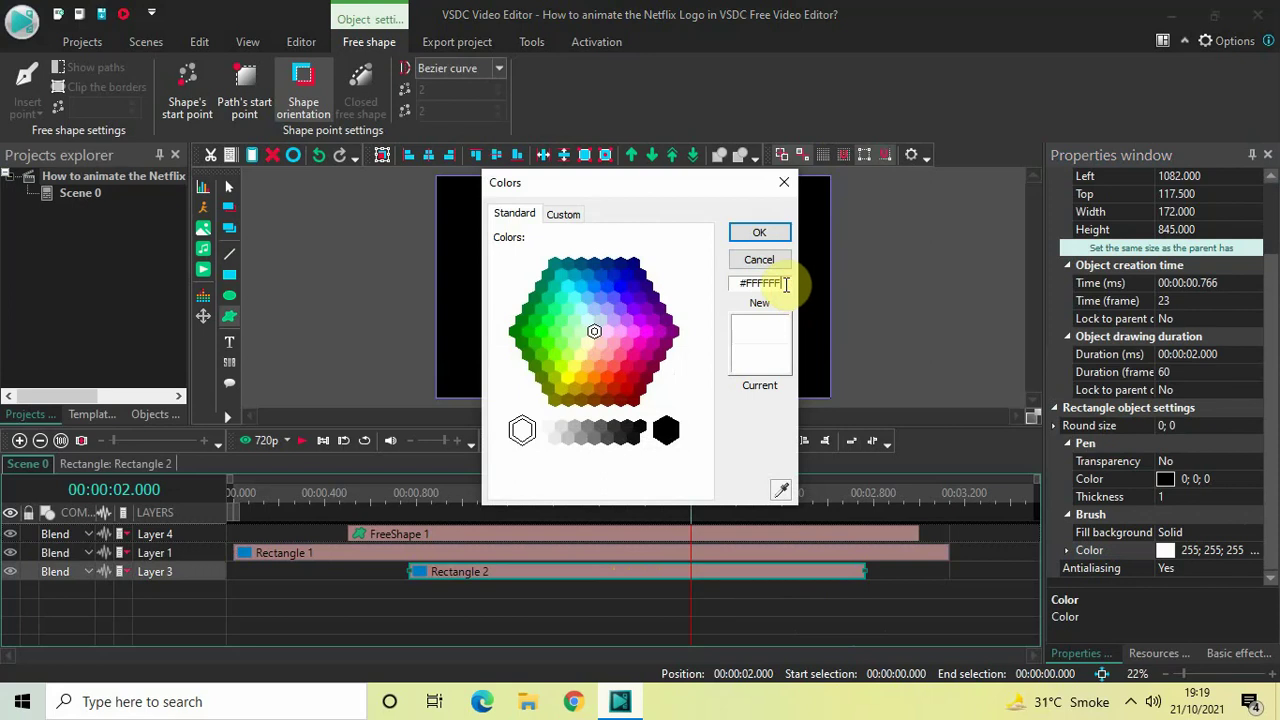
key(BackSpace)
key(BackSpace)
key(BackSpace)
key(BackSpace)
key(BackSpace)
key(BackSpace)
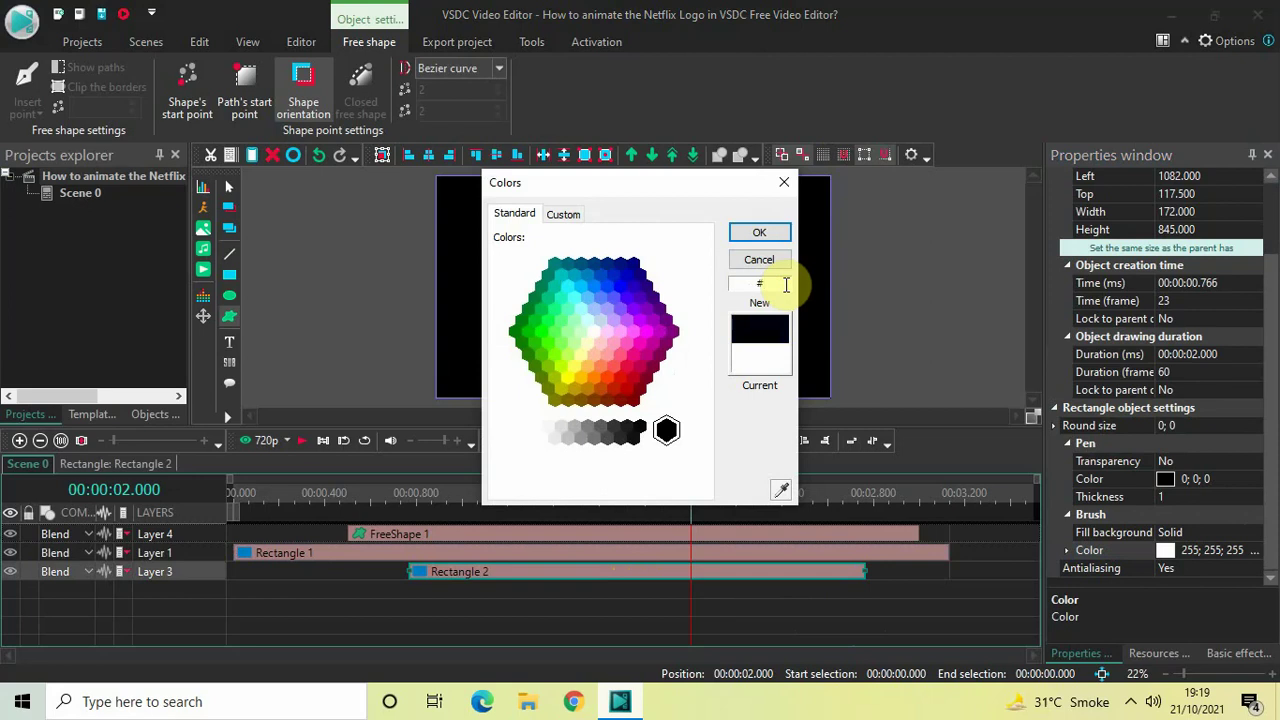
text(b106)
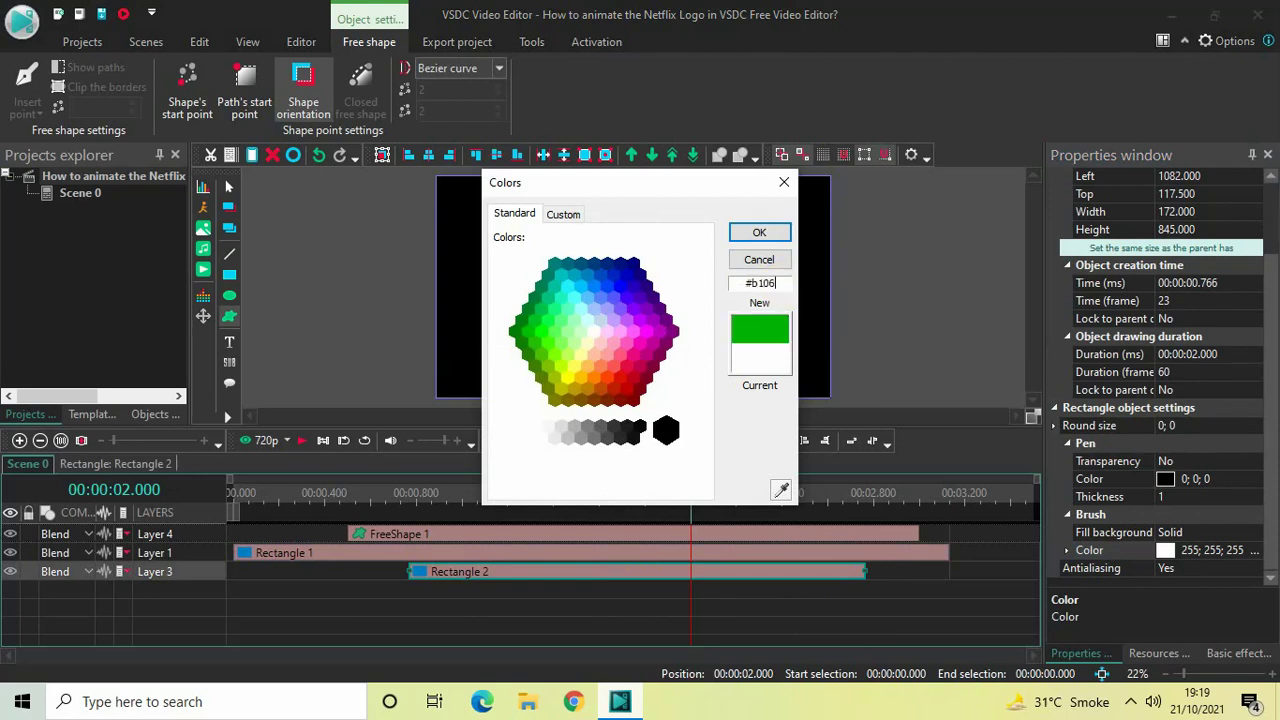
text(0f)
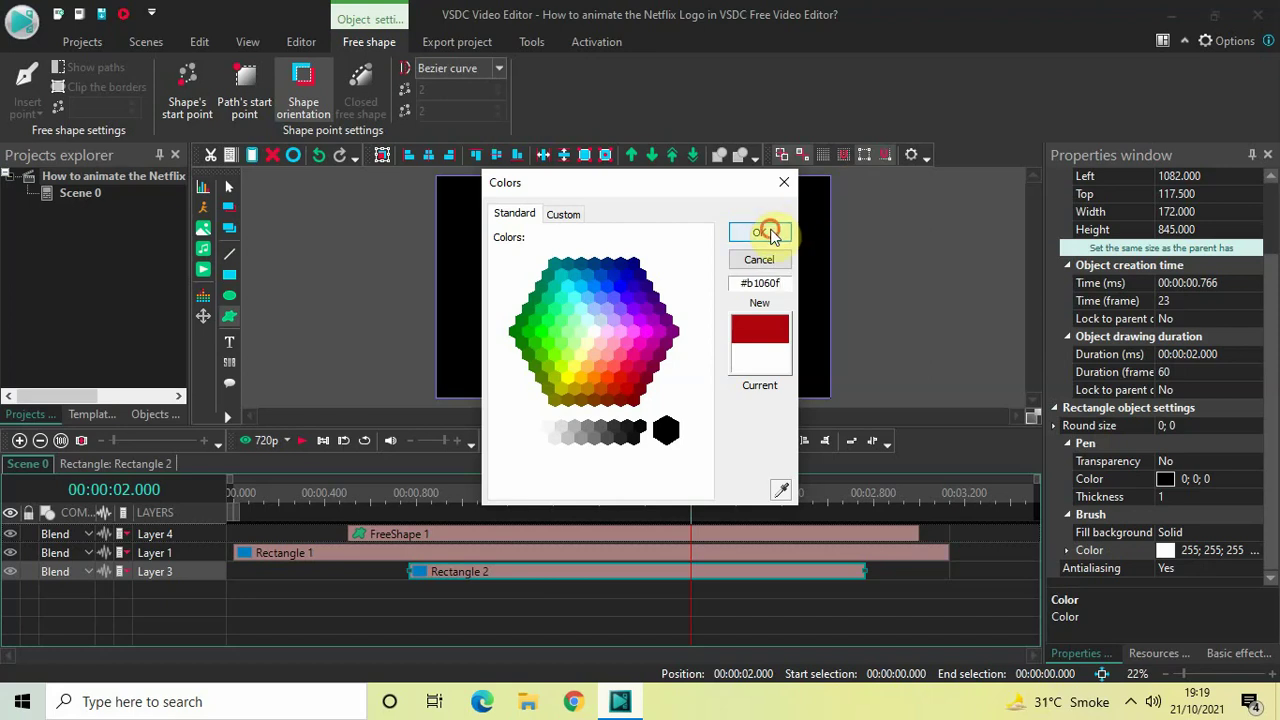
click(773, 232)
click(769, 605)
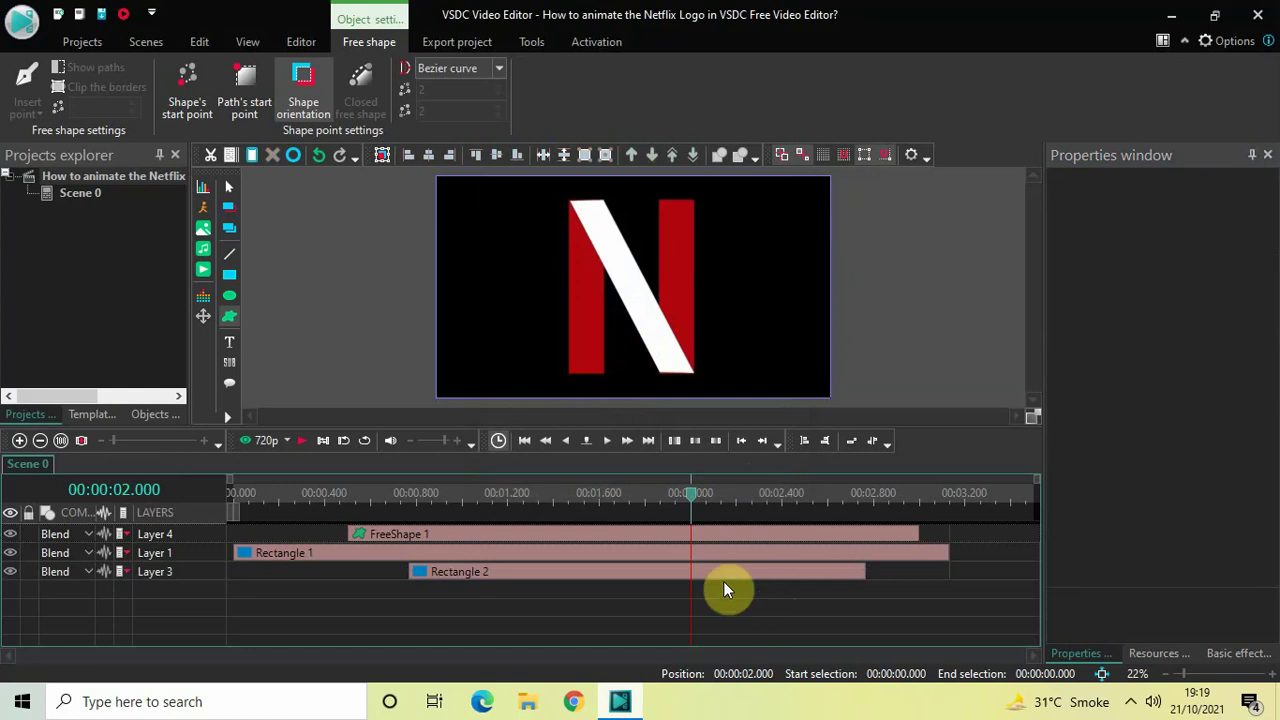
Set the brush fill colour of FreeShape 1 to bright red, #e50913
click(628, 541)
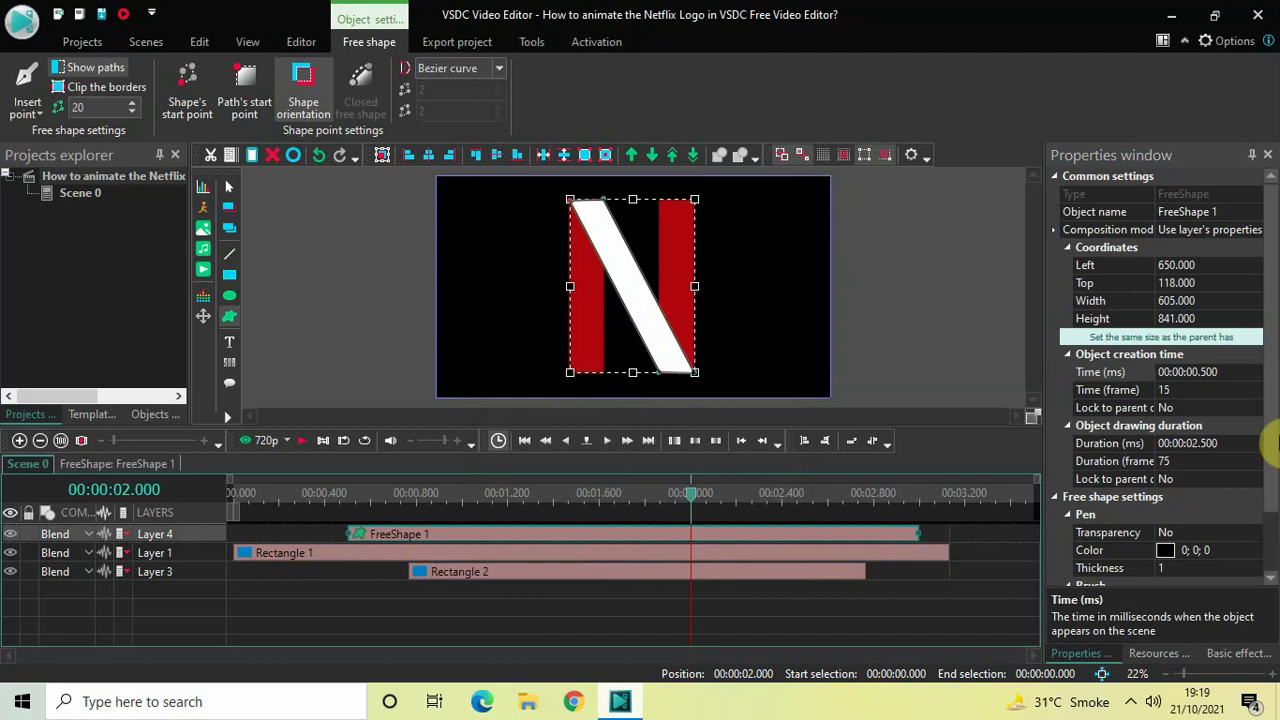
scroll(1275, 478, down, 1)
scroll(1275, 478, down, 1)
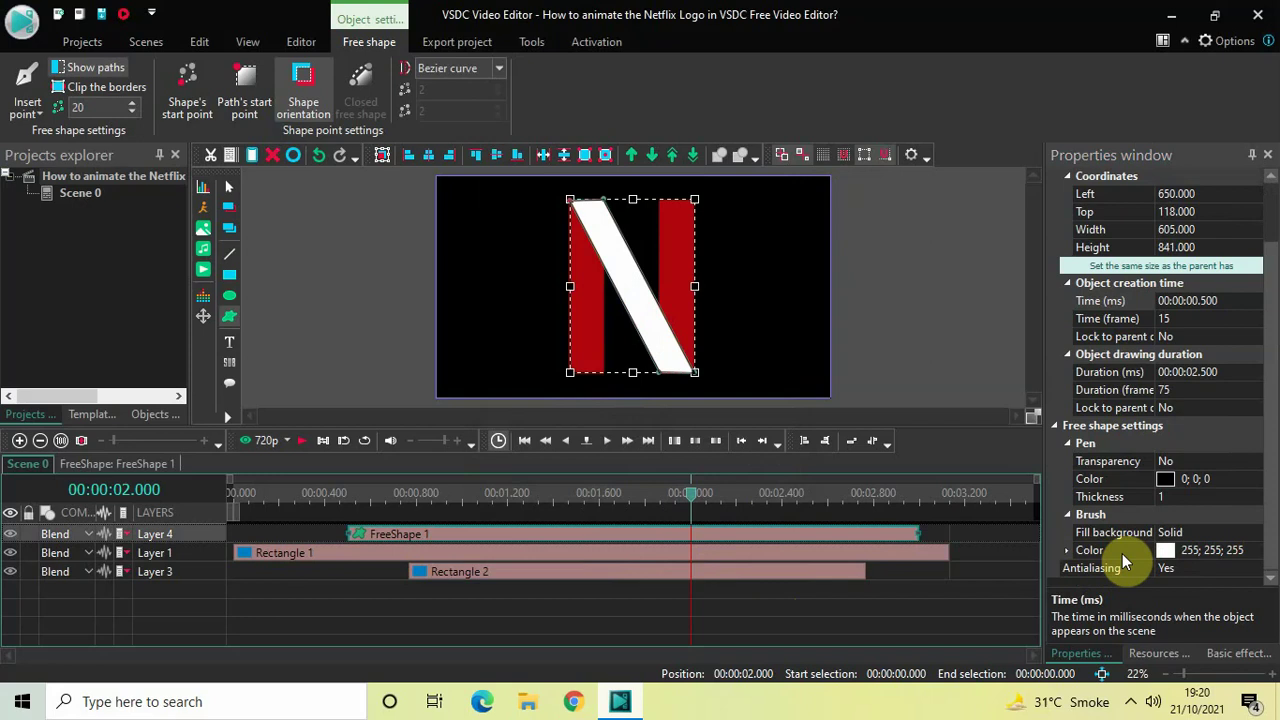
click(1256, 551)
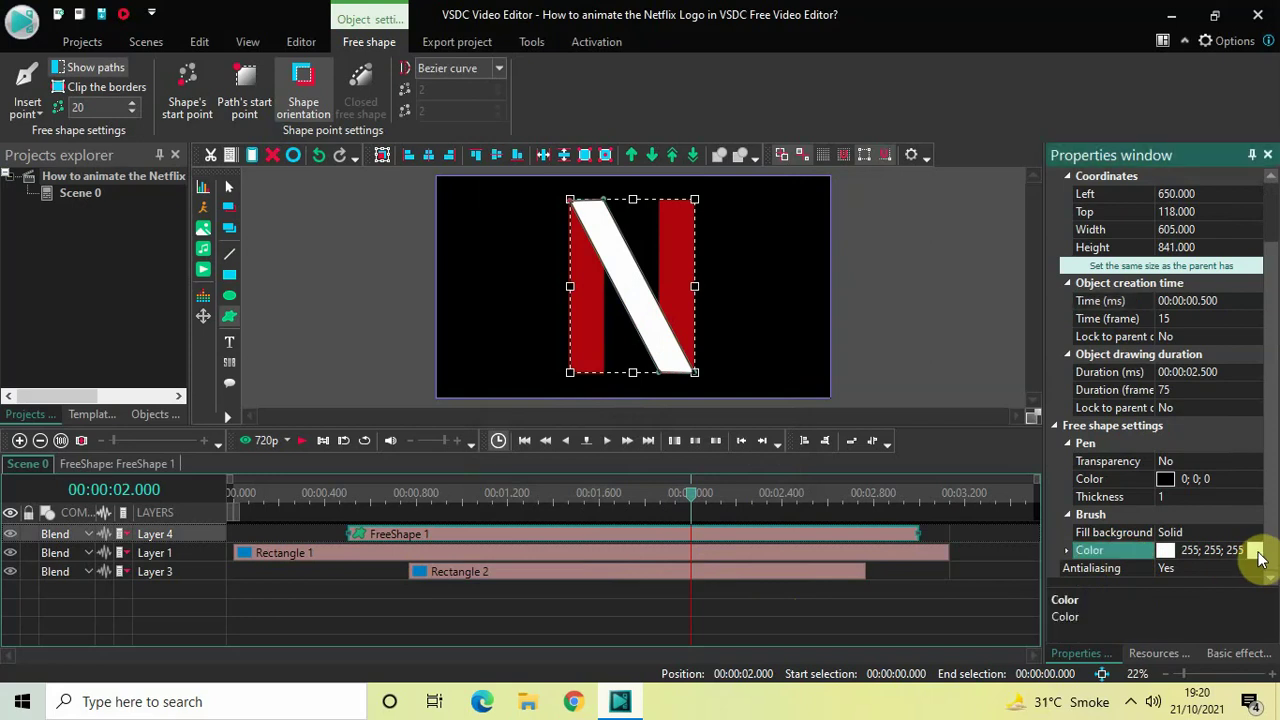
click(1255, 551)
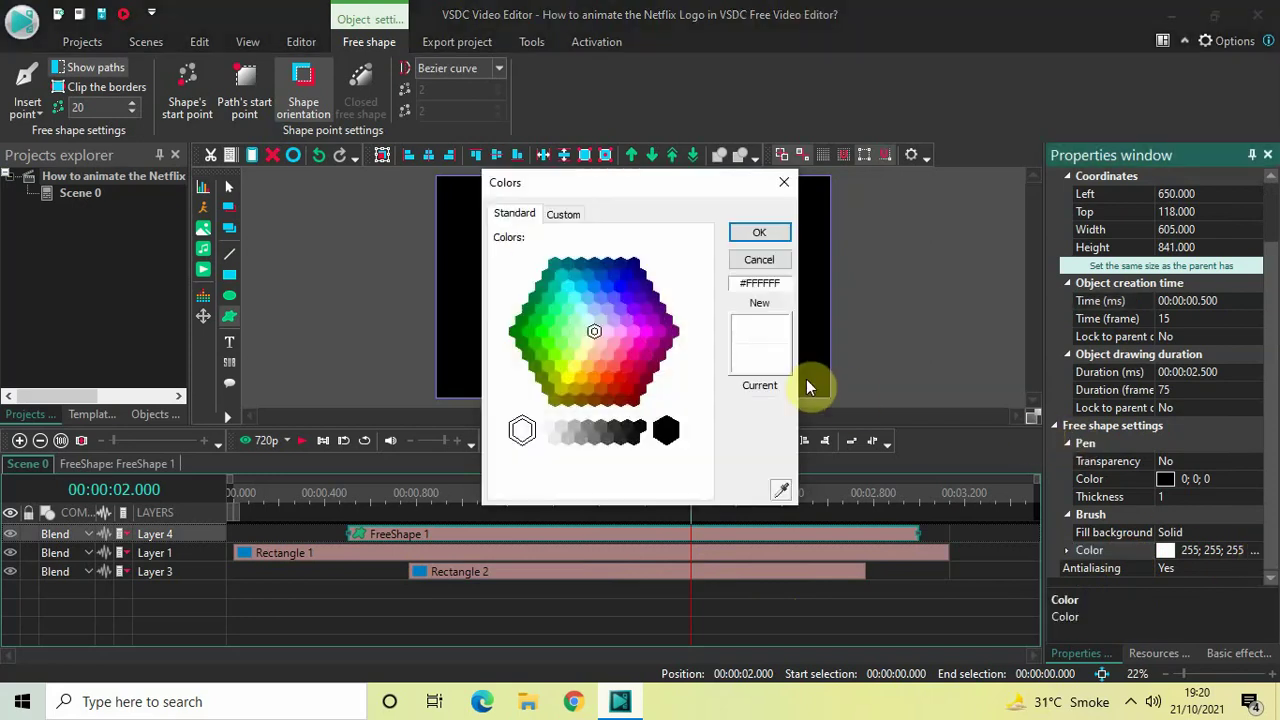
key(BackSpace)
key(BackSpace)
key(BackSpace)
key(BackSpace)
key(BackSpace)
key(BackSpace)
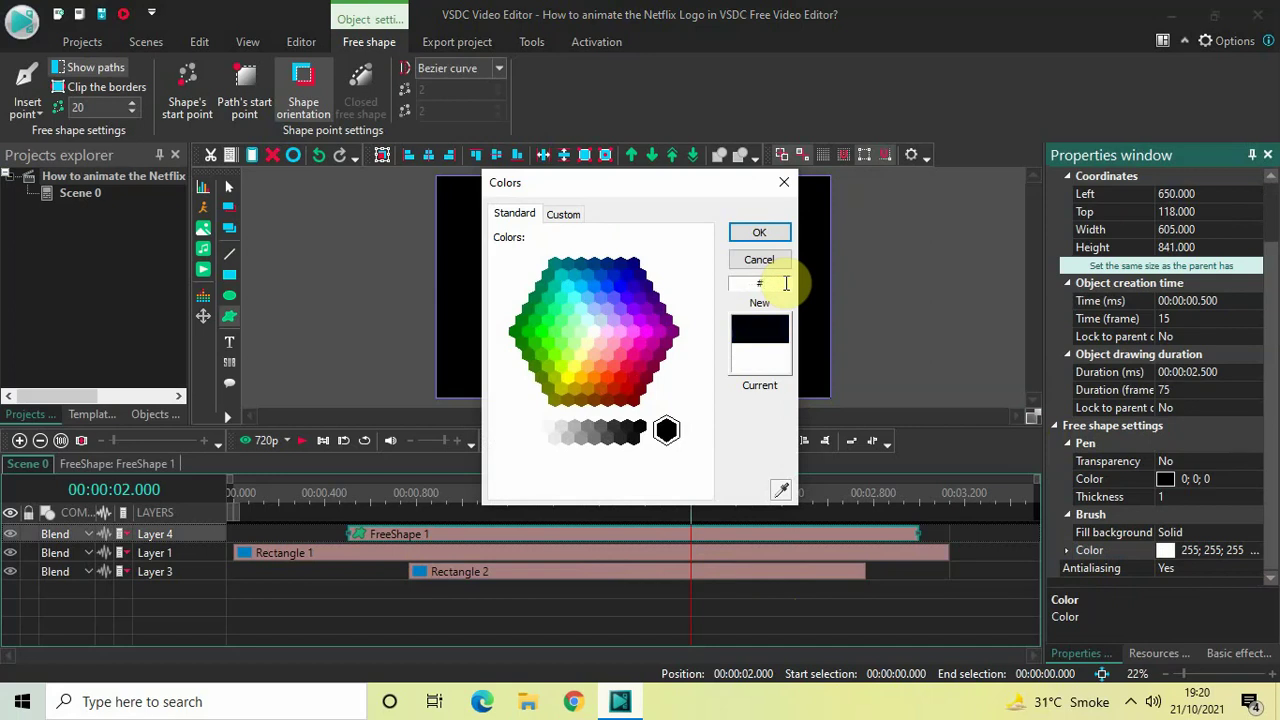
text(e50)
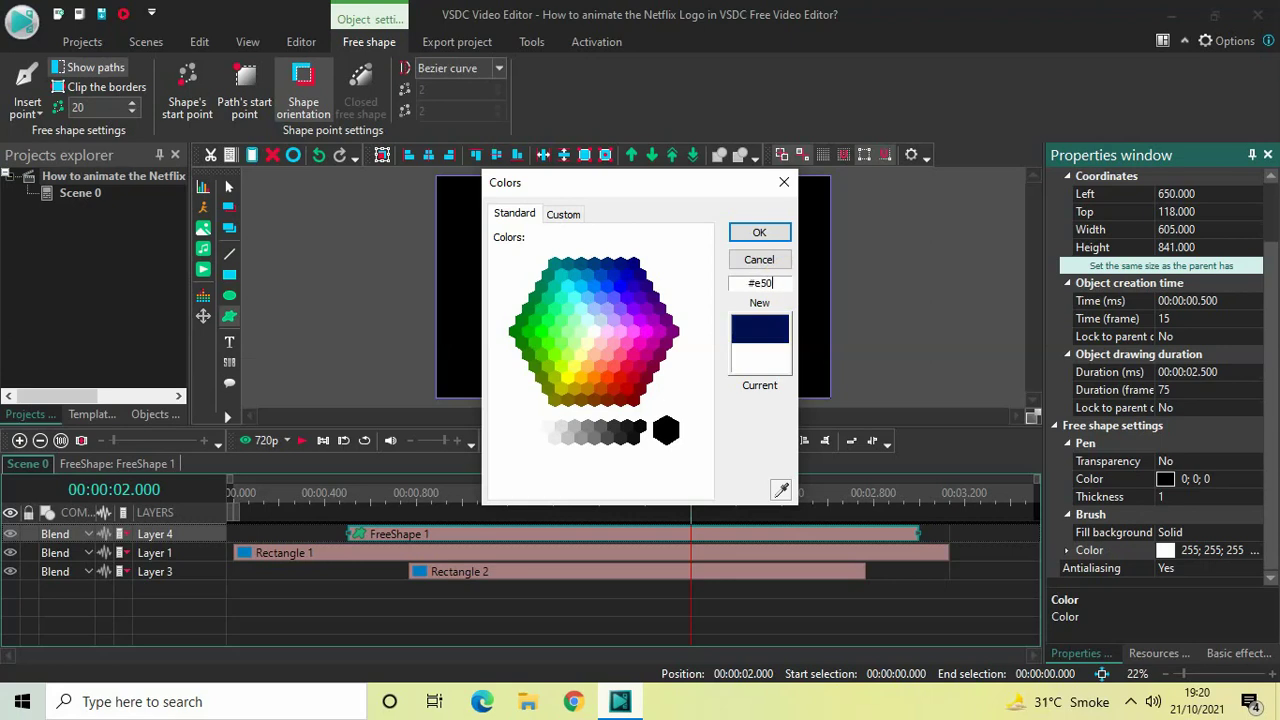
text(913)
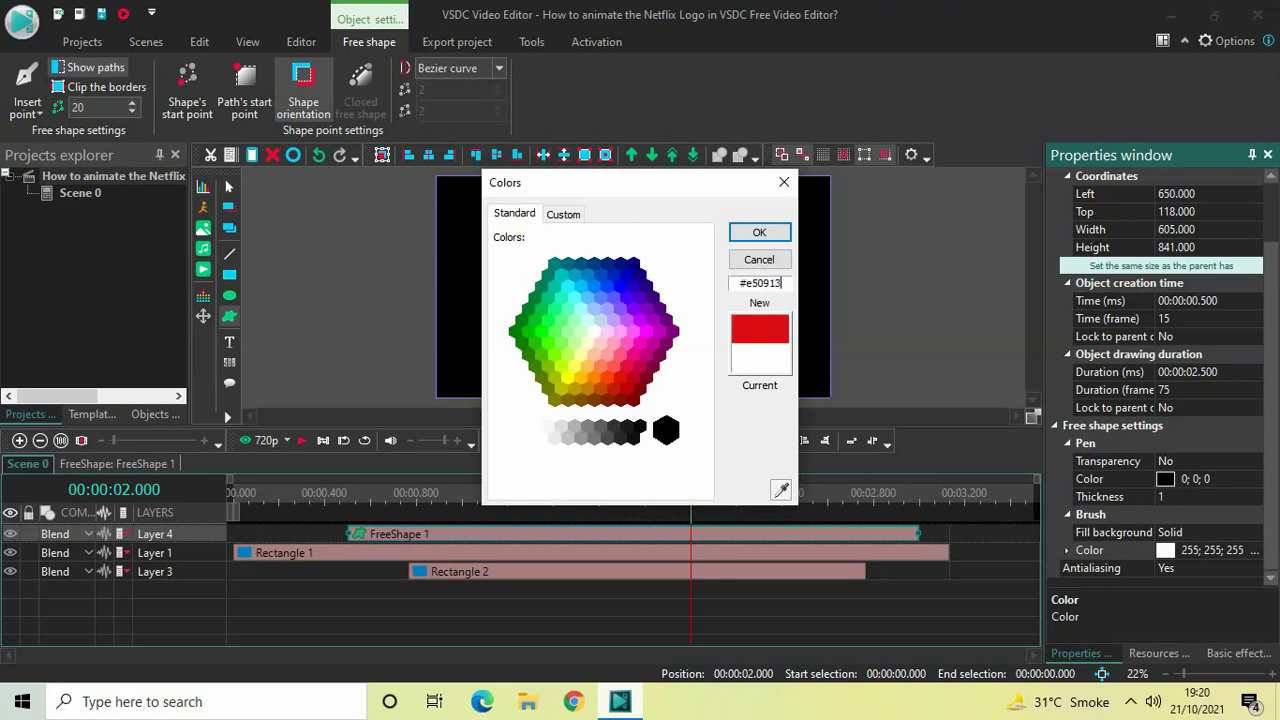
click(764, 233)
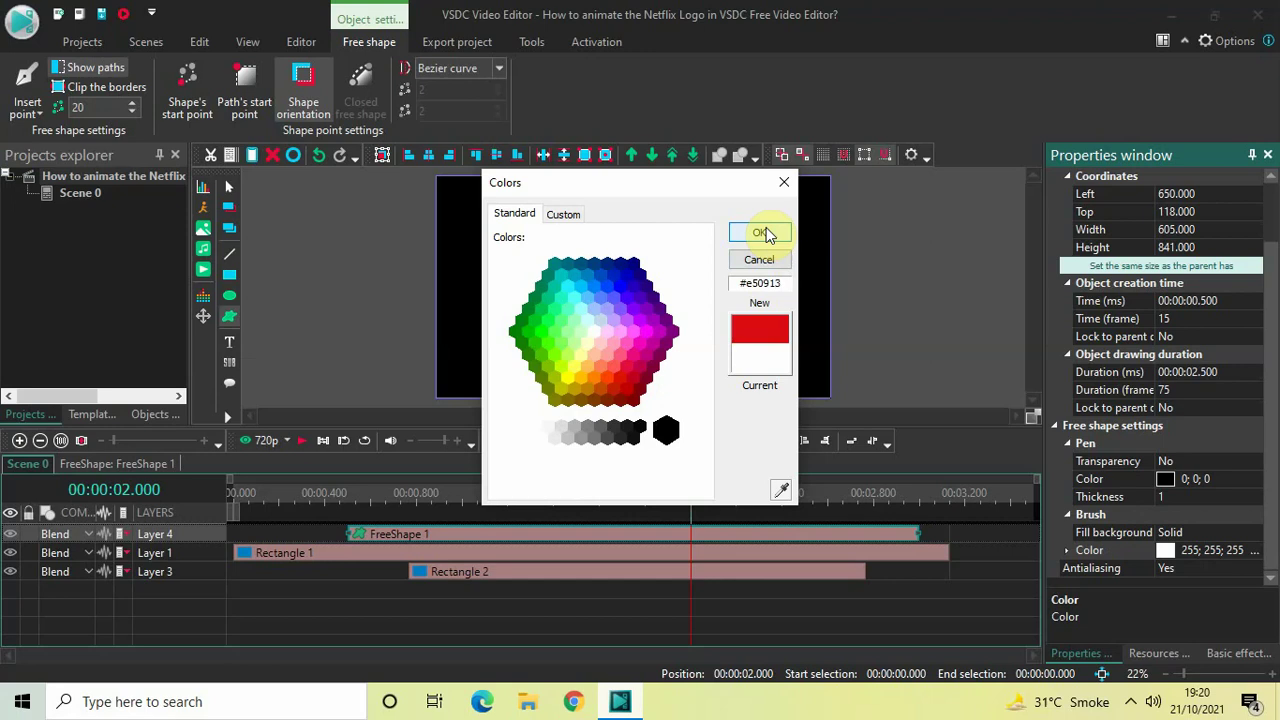
click(764, 233)
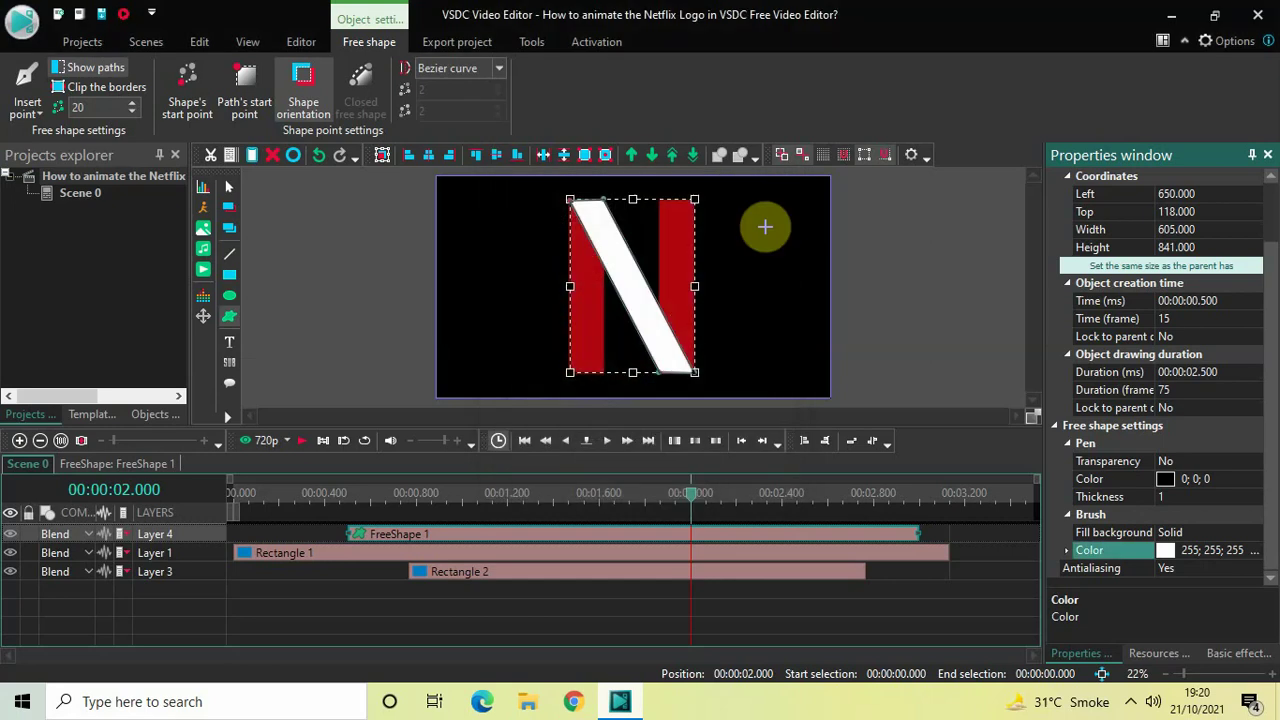
click(546, 618)
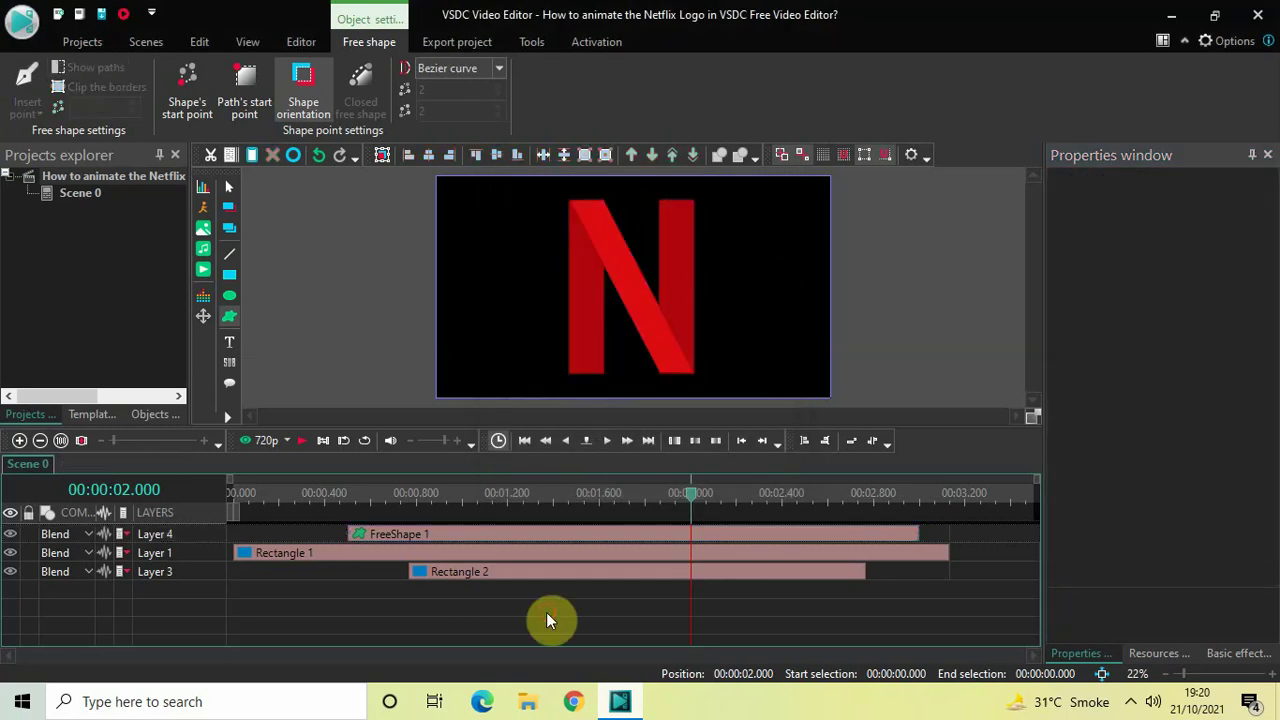
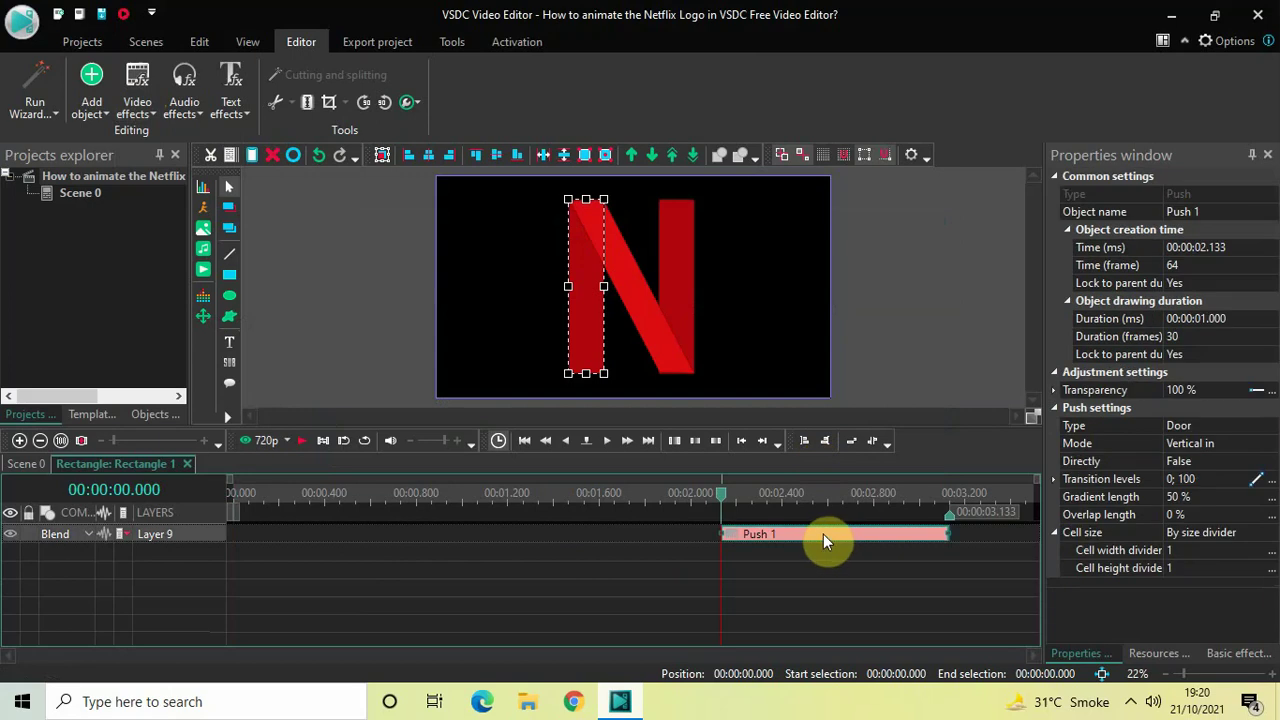
Move the Push 1 transition to the start of Rectangle 1's timeline and set its drawing duration to 00:00:00.500
drag(820, 535, 255, 446)
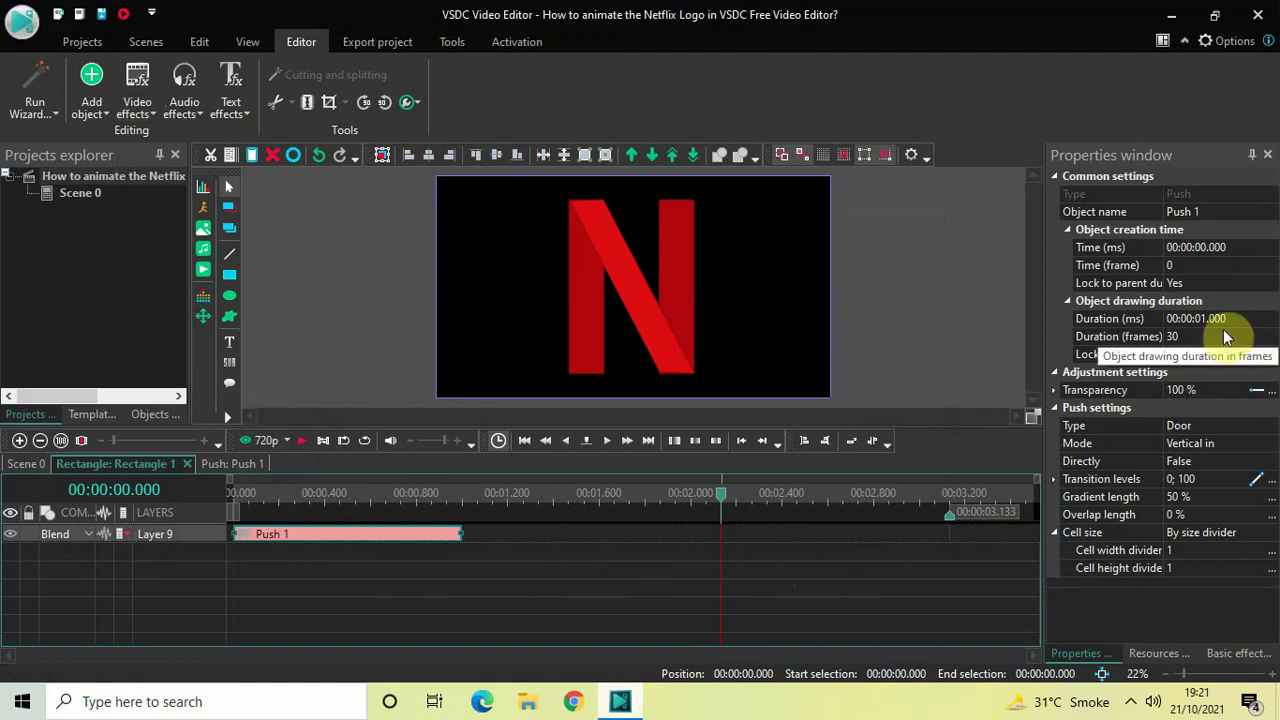
click(1257, 318)
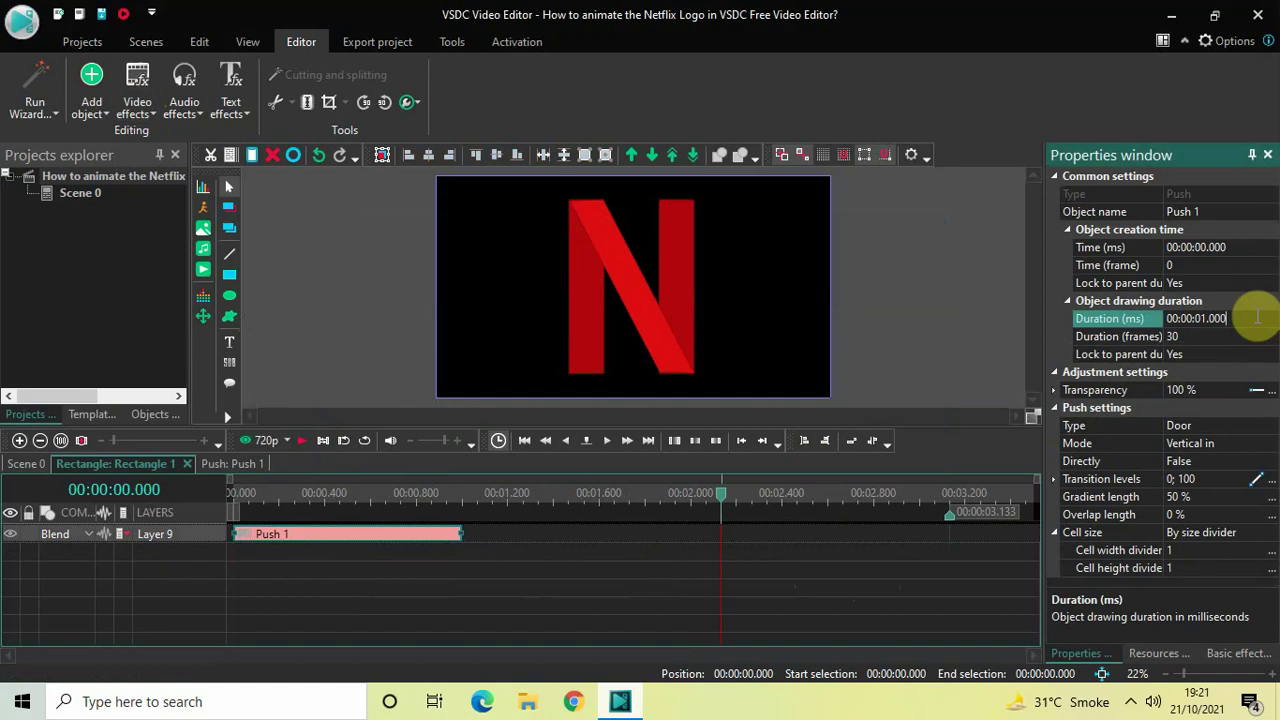
key(BackSpace)
key(BackSpace)
key(BackSpace)
key(BackSpace)
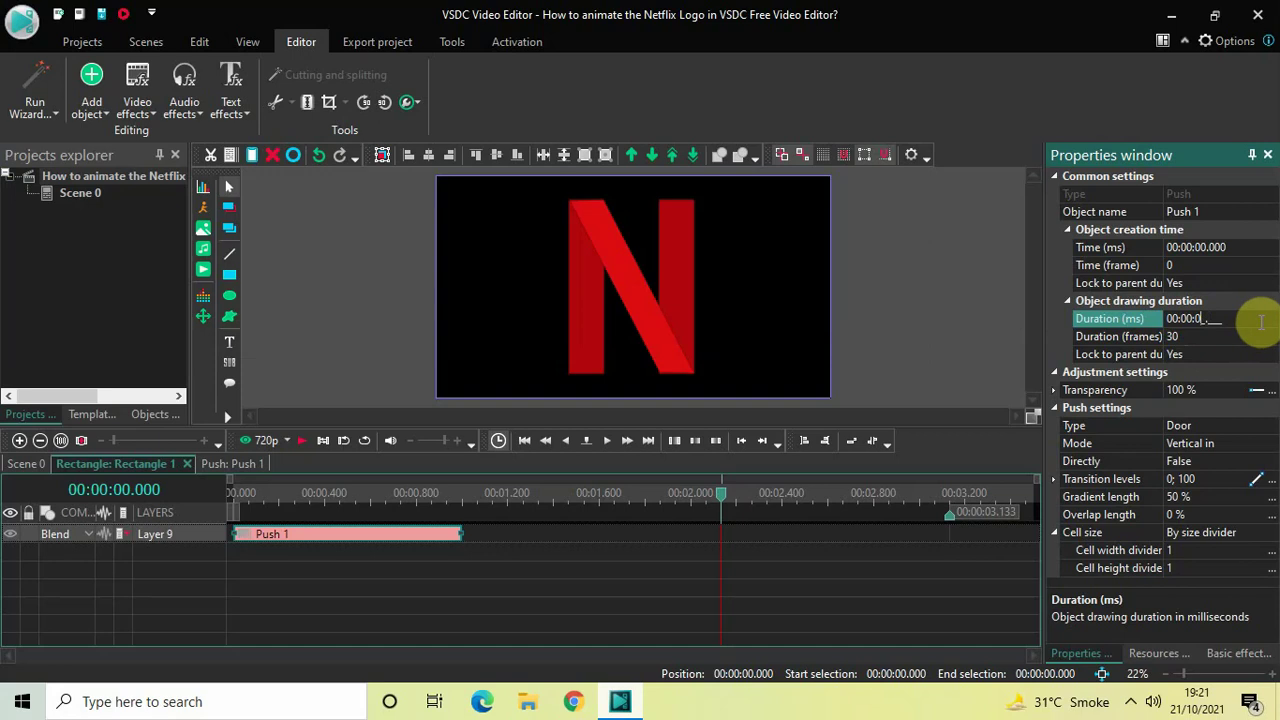
text(0.500)
key(Return)
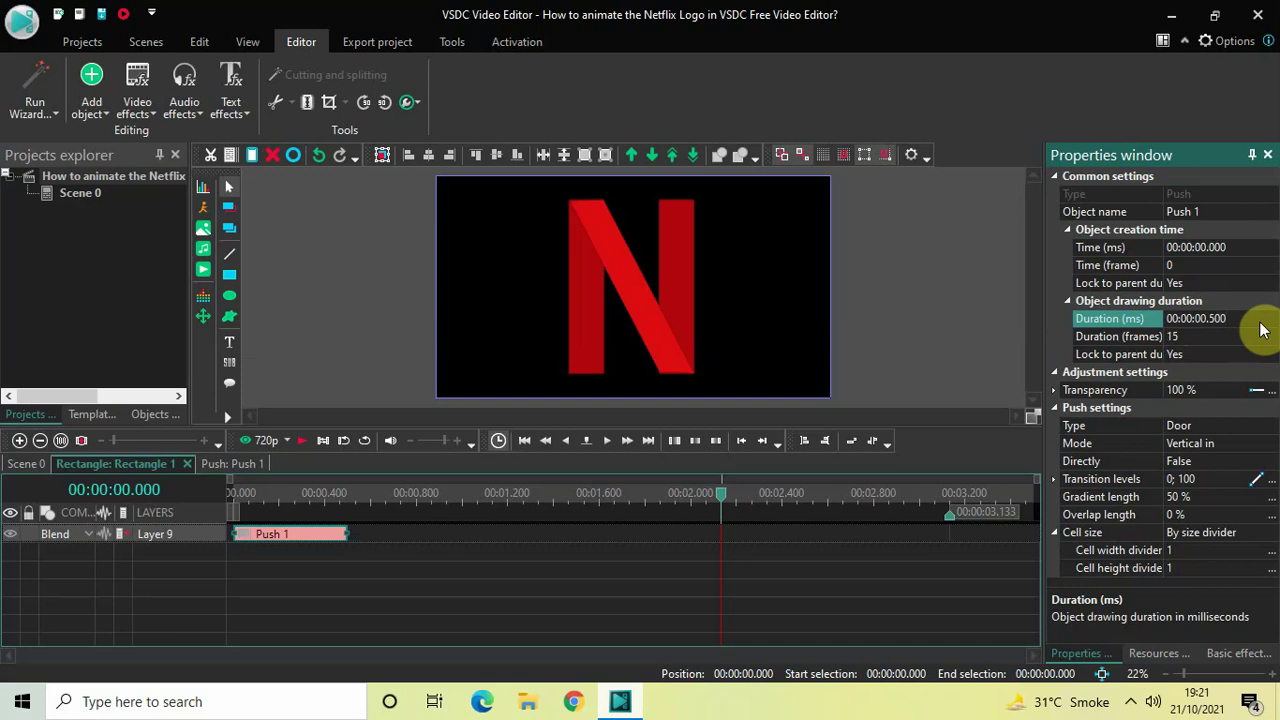
Change the Push 1 transition's type to Side and its mode to Top to bottom
click(1248, 428)
click(1256, 428)
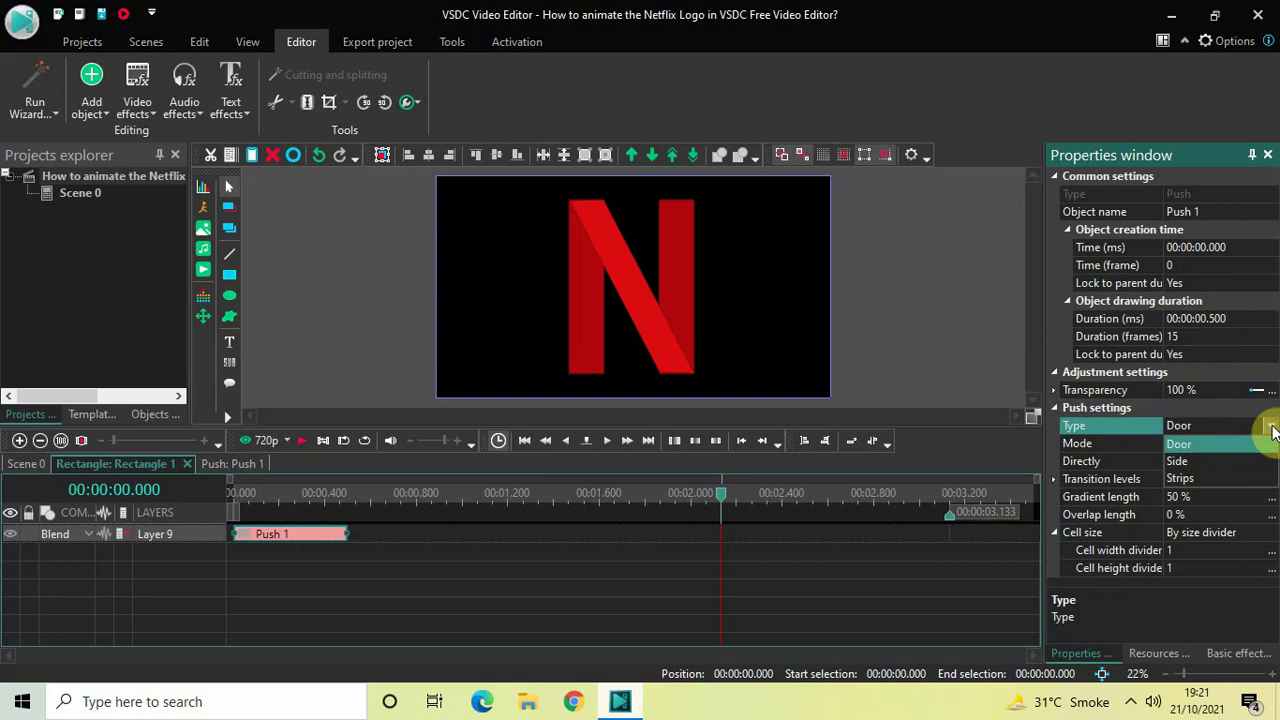
click(1207, 464)
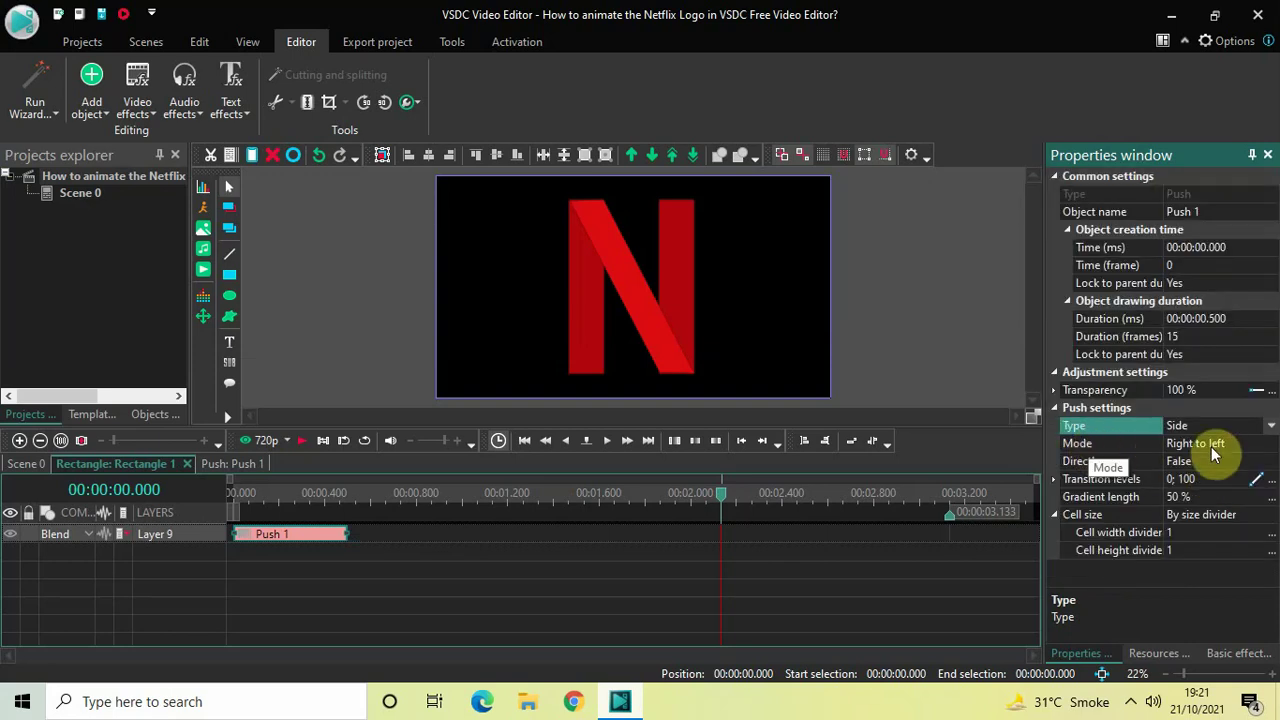
click(1272, 447)
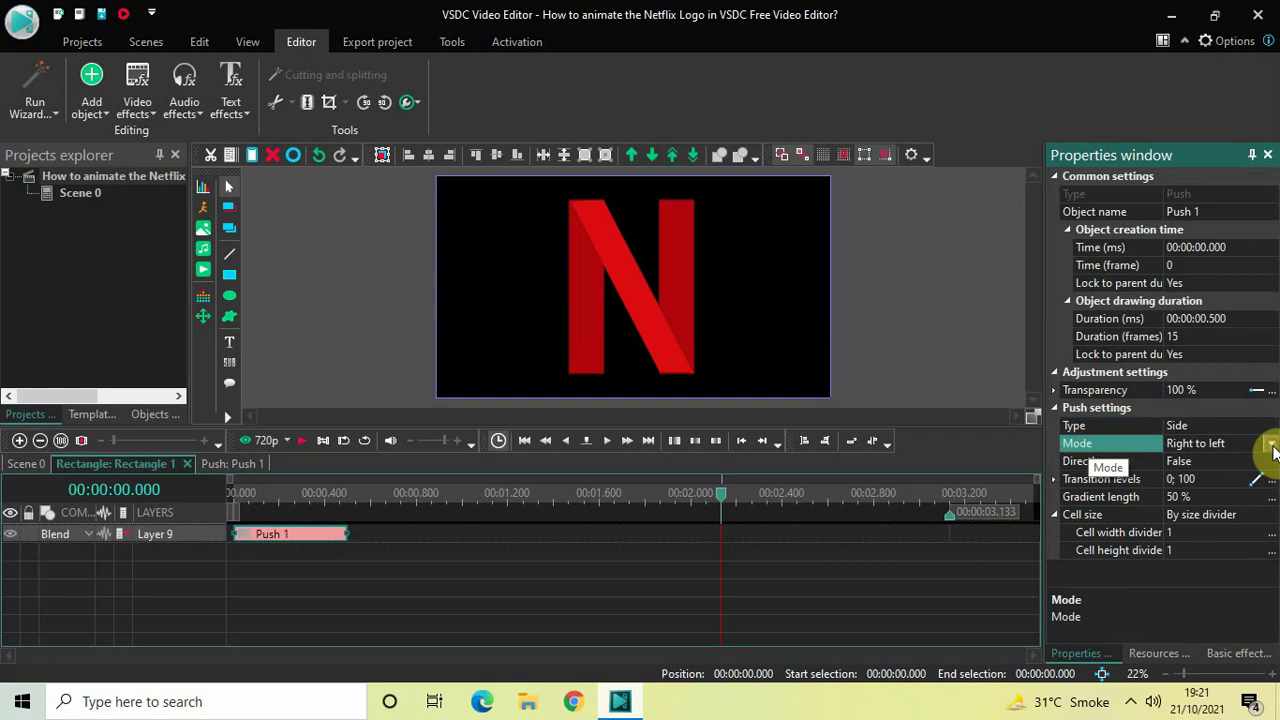
click(1272, 447)
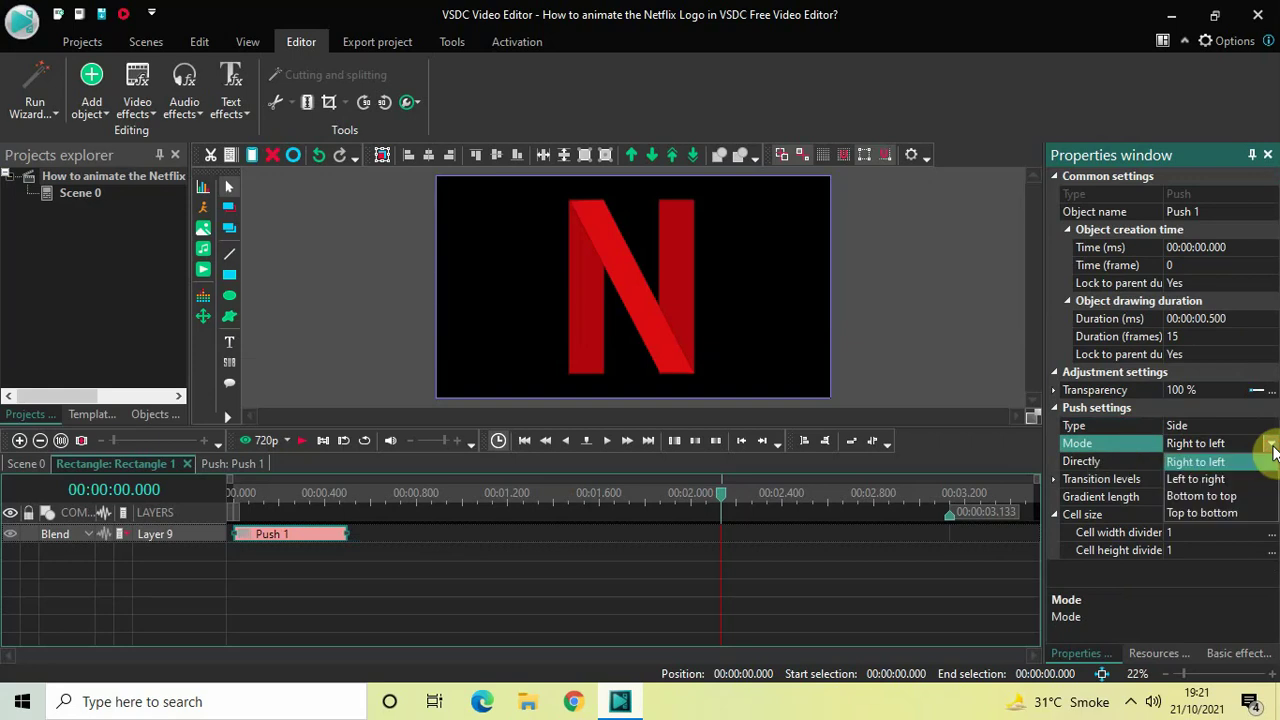
click(1226, 514)
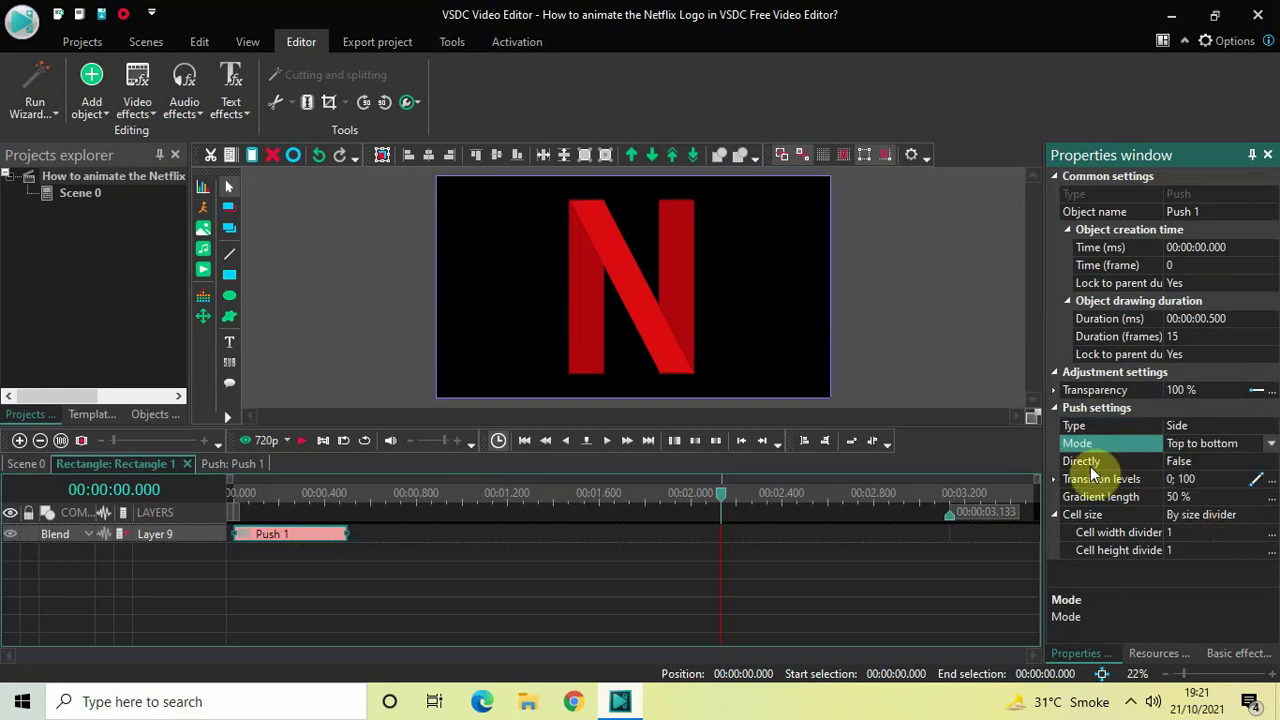
Set Directly to True and the gradient length to 0 % for the Push 1 transition
click(1271, 463)
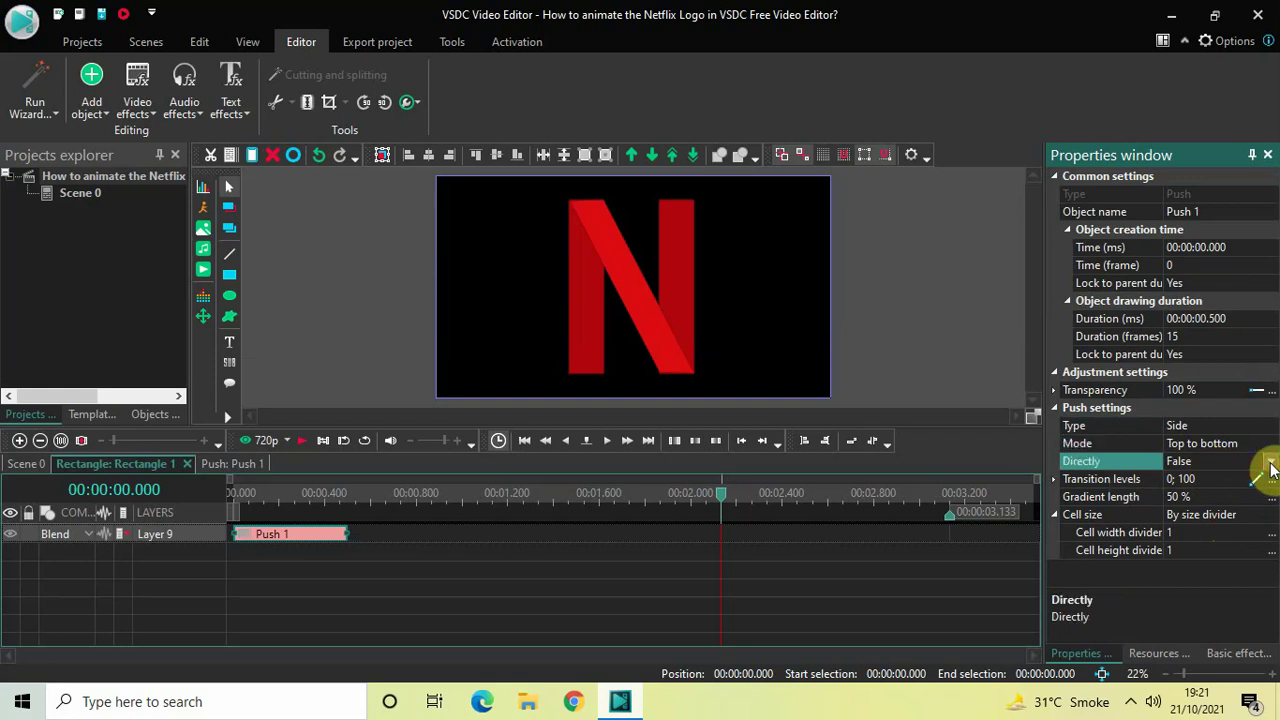
click(1271, 463)
click(1223, 478)
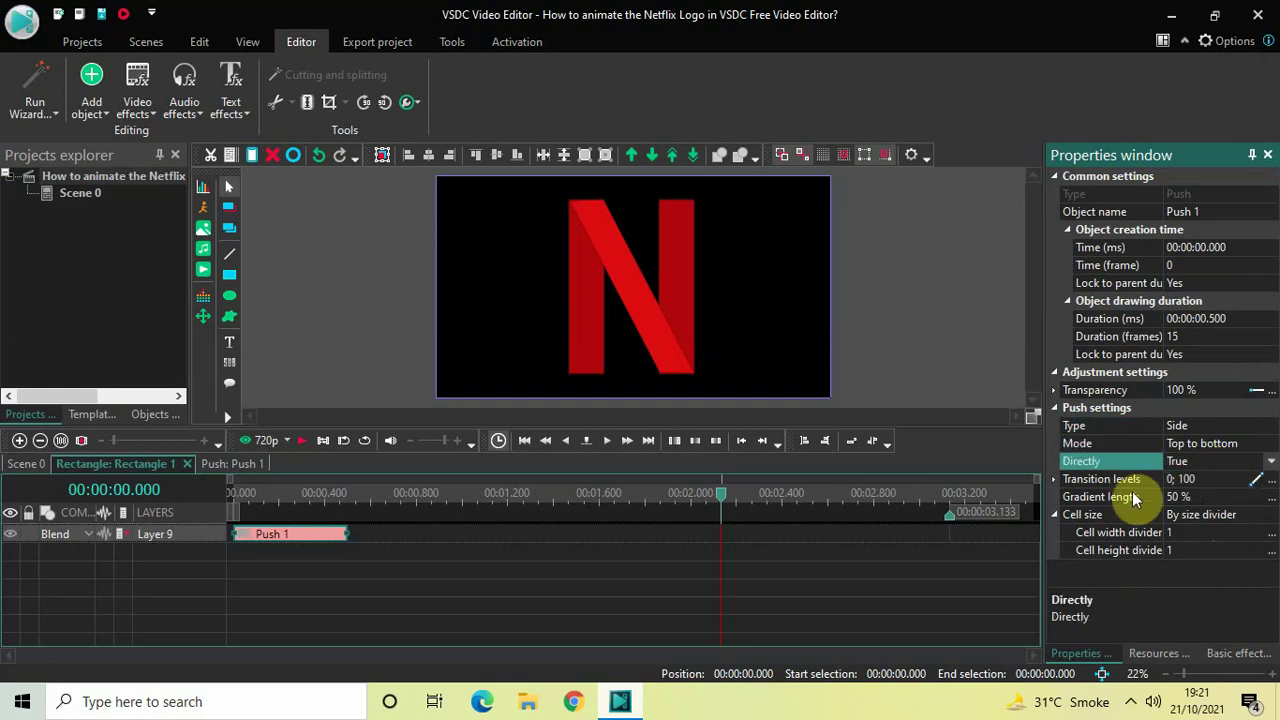
click(1204, 494)
click(1204, 494)
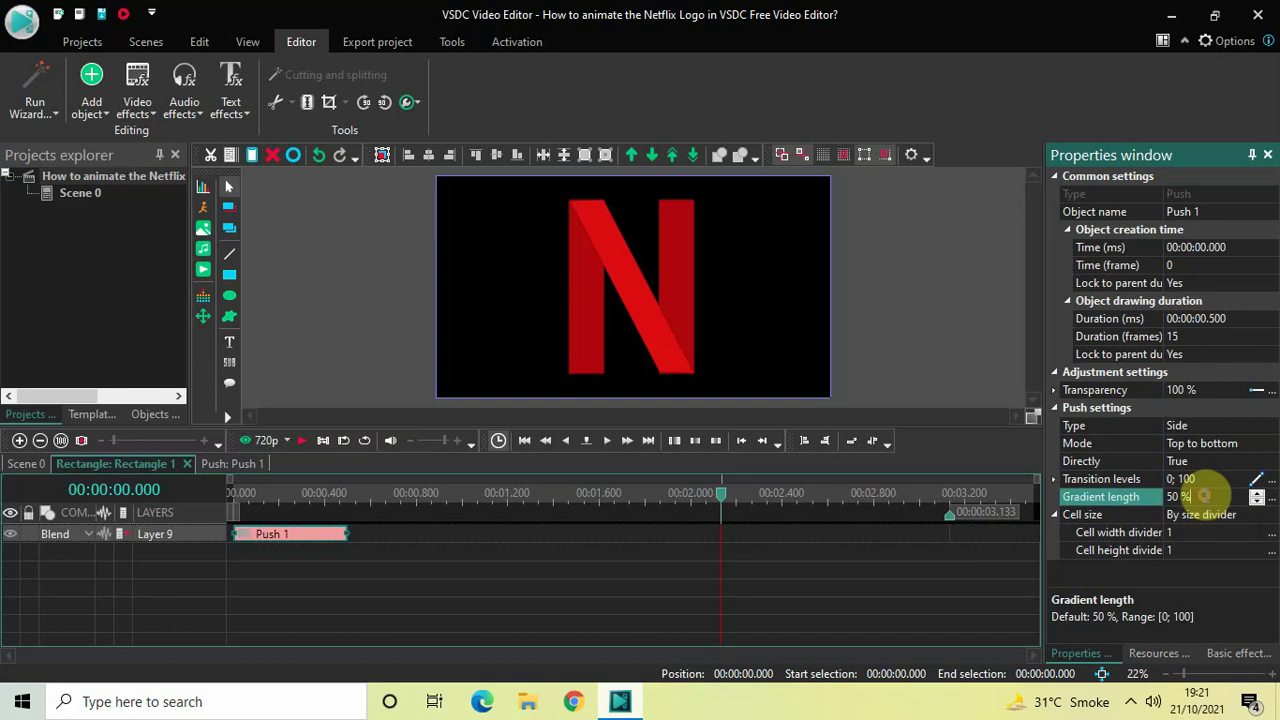
key(BackSpace)
key(BackSpace)
key(BackSpace)
key(BackSpace)
text(0)
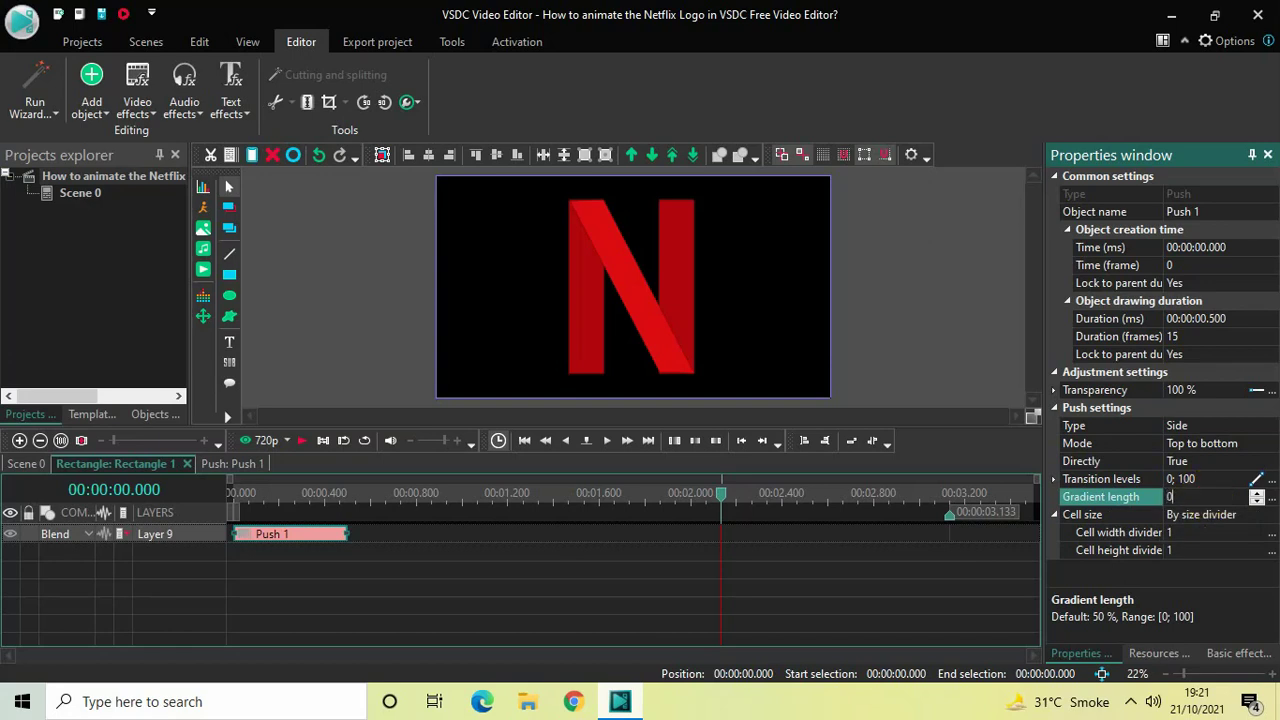
key(Return)
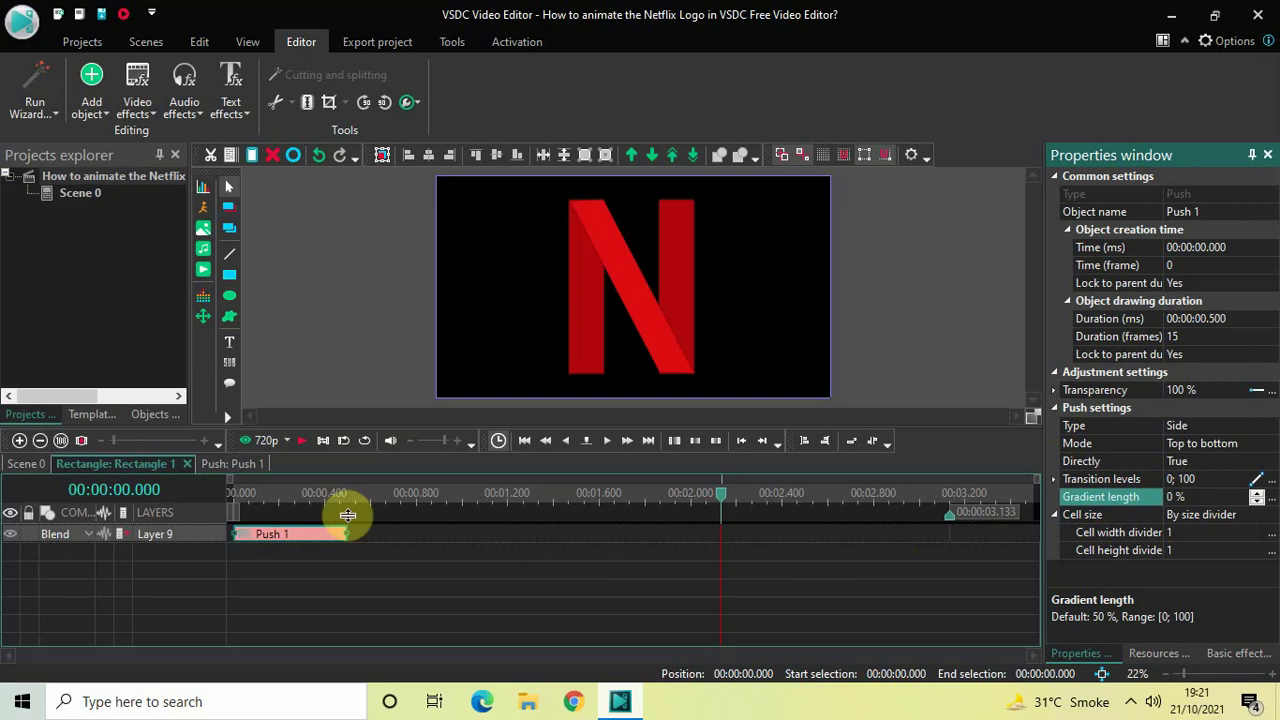
Play the animation from the start of the timeline to preview Rectangle 1's opening push
click(230, 492)
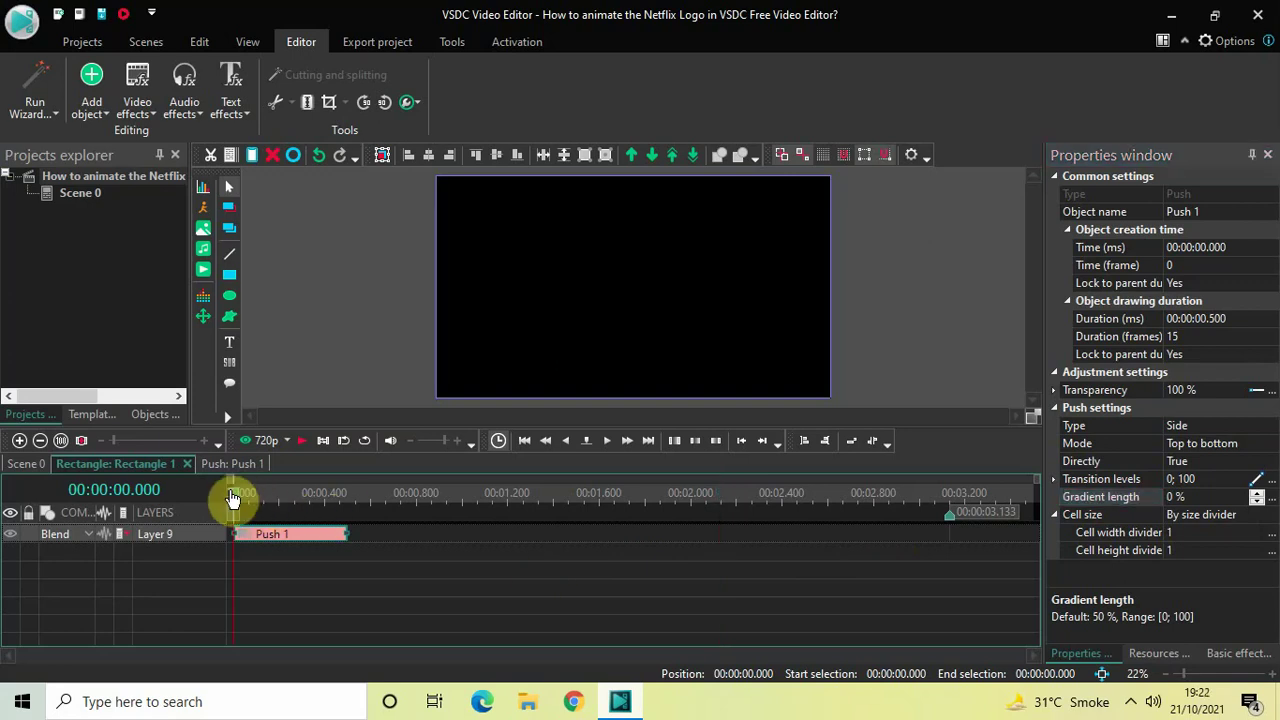
key(space)
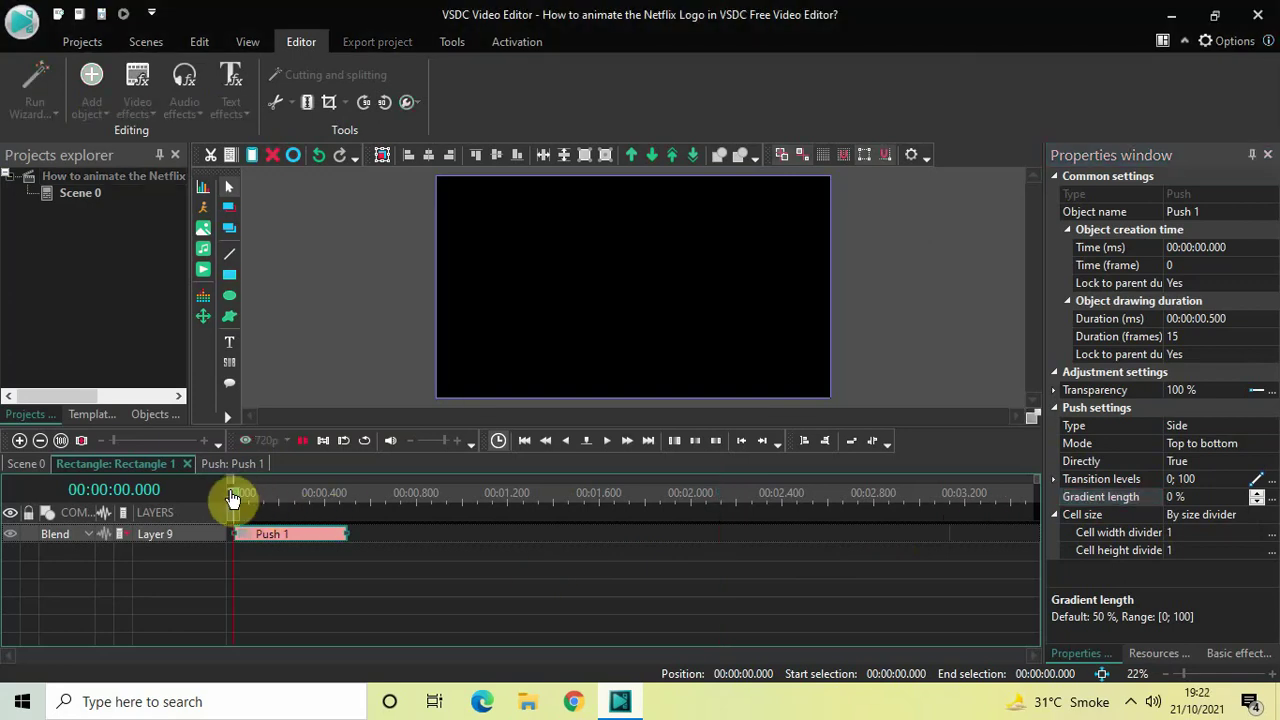
key(space)
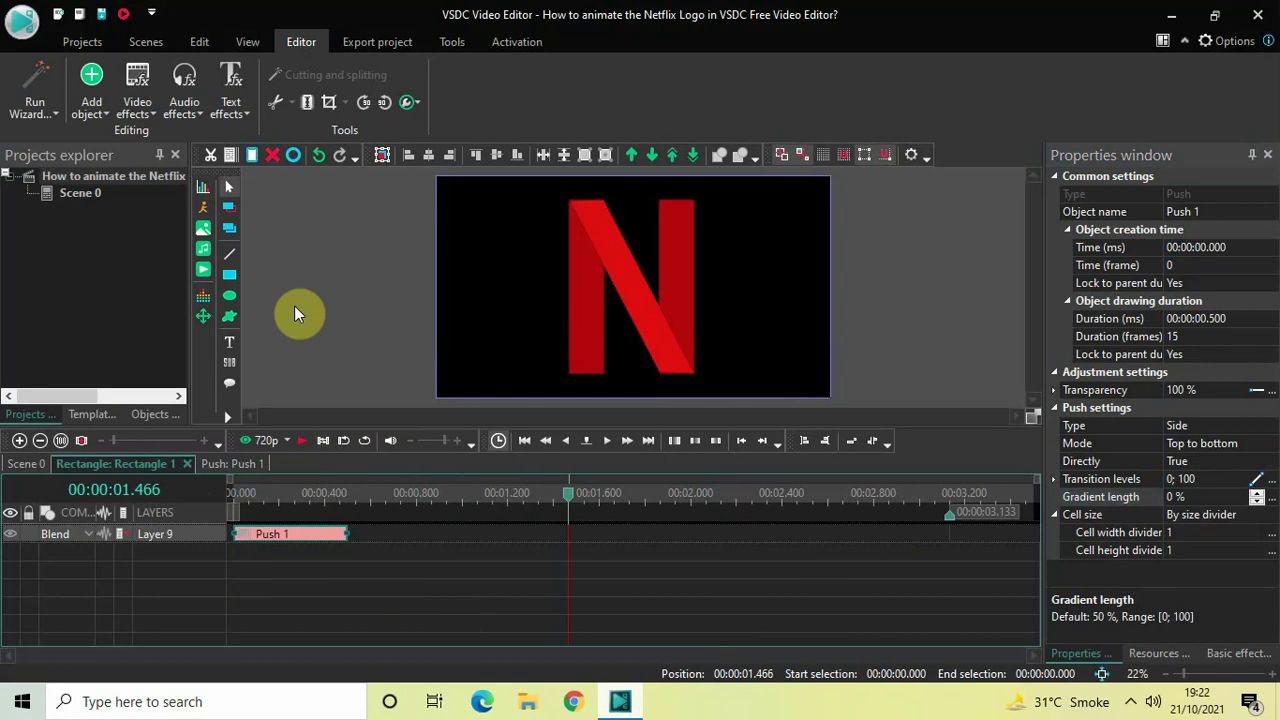
Add a second Push transition to Rectangle 1, positioned to the end of the scene on a new layer
click(143, 103)
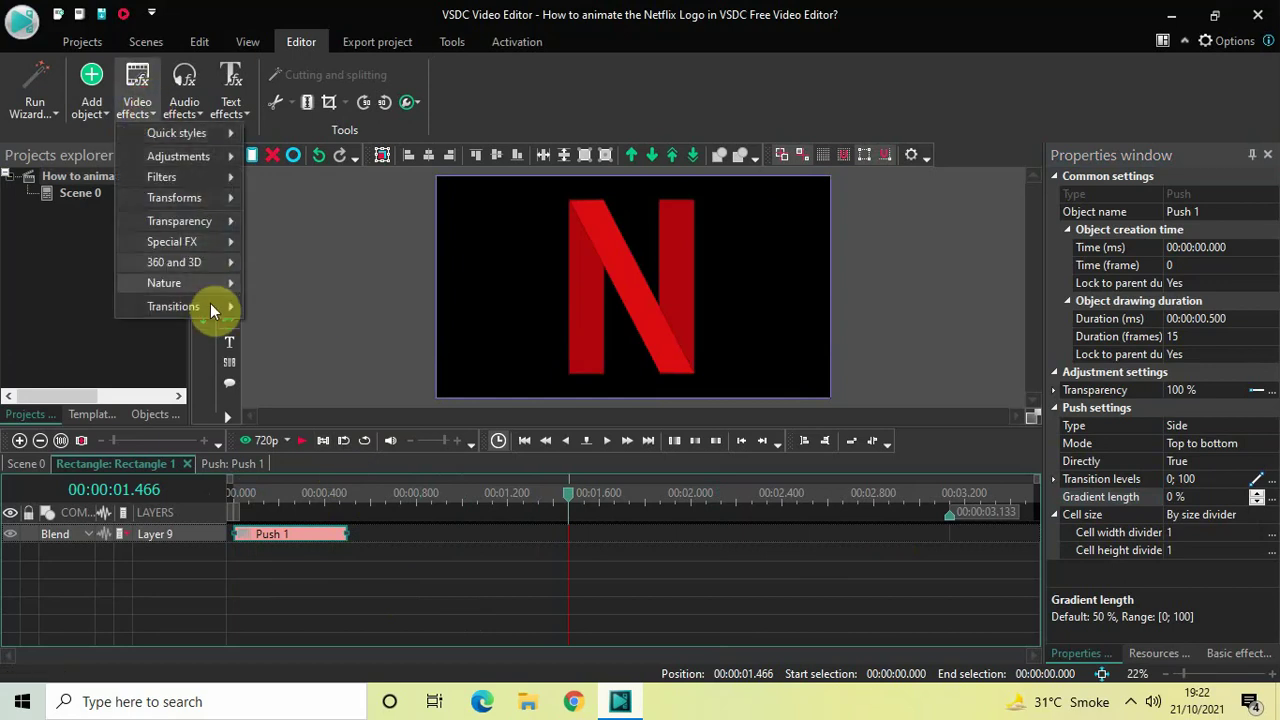
mouse_move(216, 307)
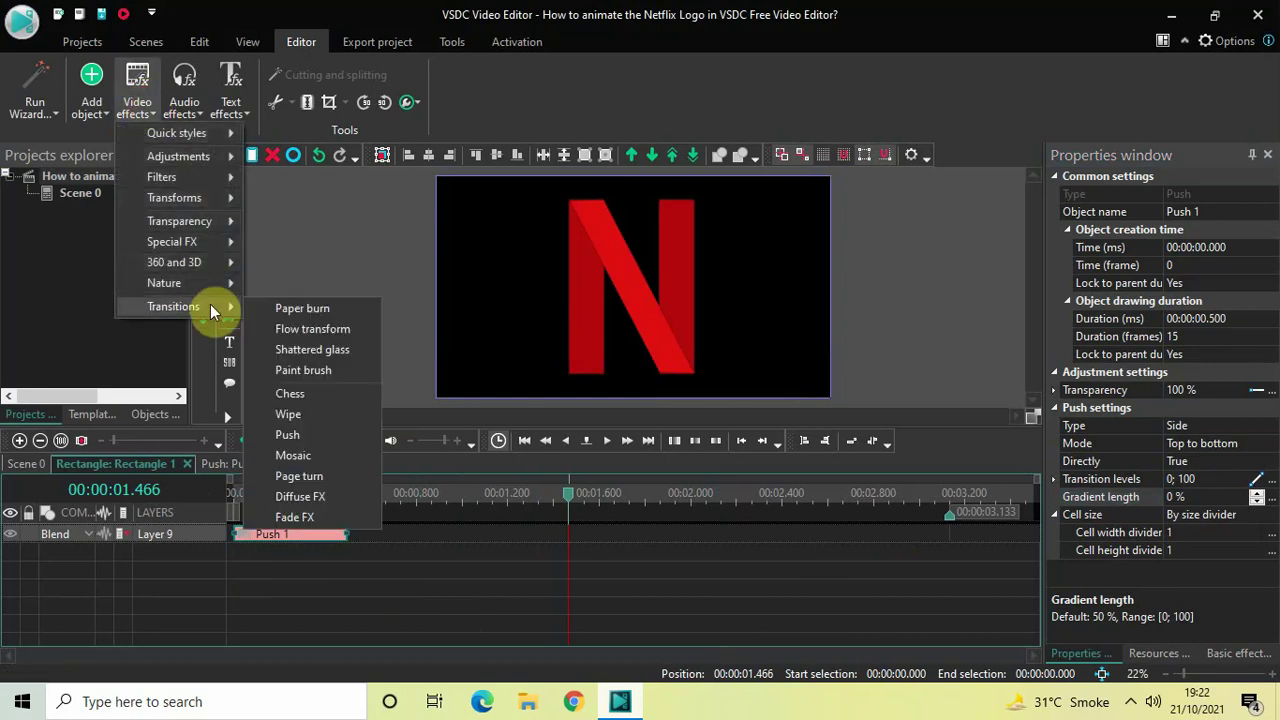
click(323, 434)
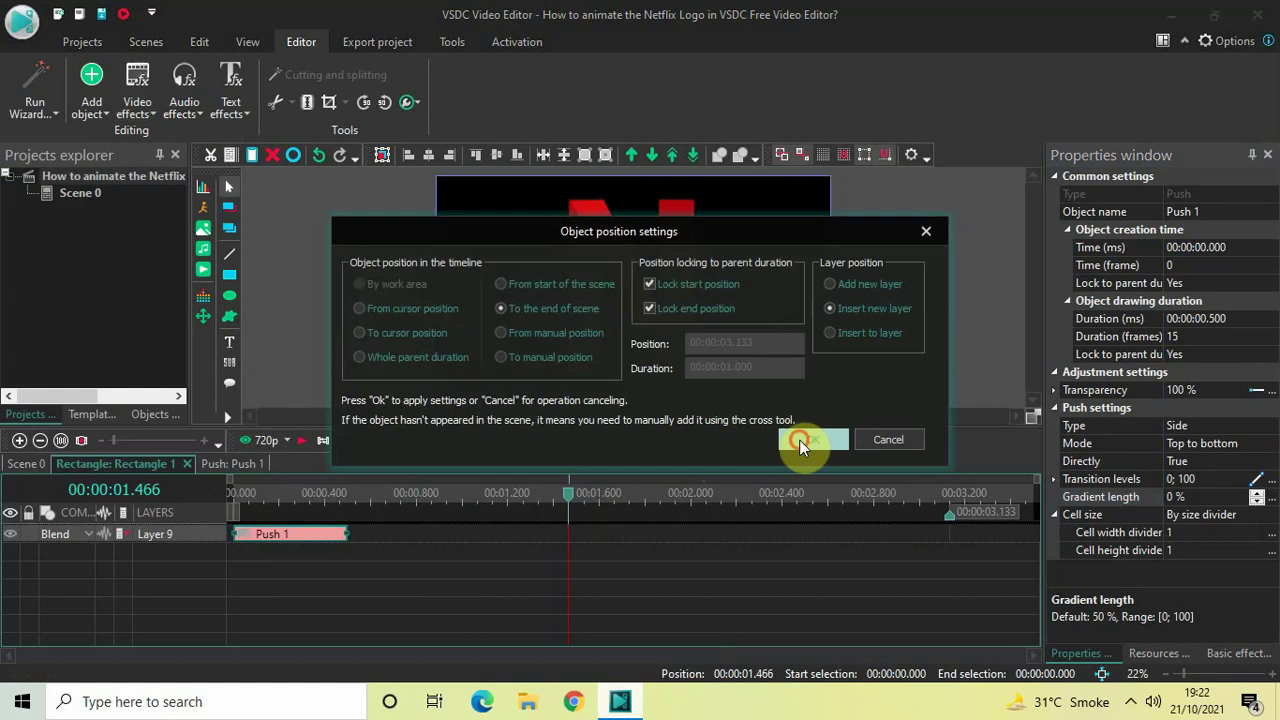
click(799, 440)
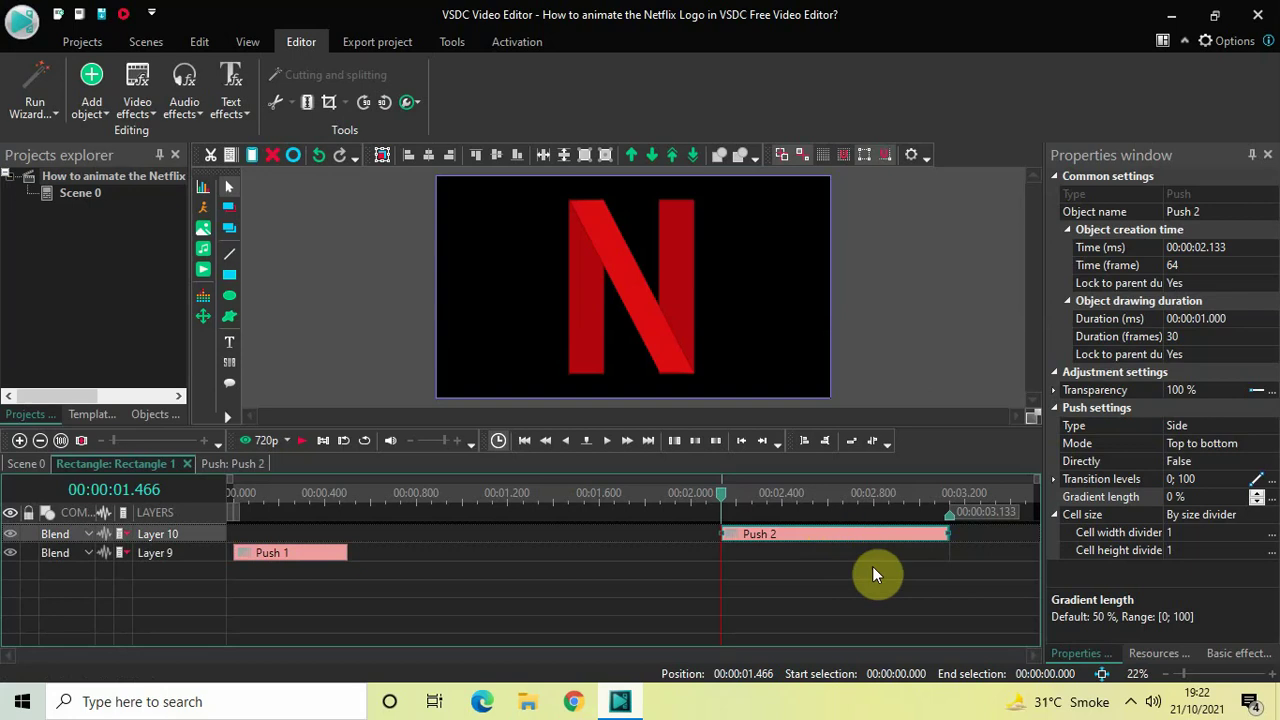
Set the drawing duration of Push 2 to 00:00:00.133 and move it to the end of Rectangle 1, starting at 00:00:03.000
click(1244, 320)
key(BackSpace)
key(BackSpace)
key(BackSpace)
key(BackSpace)
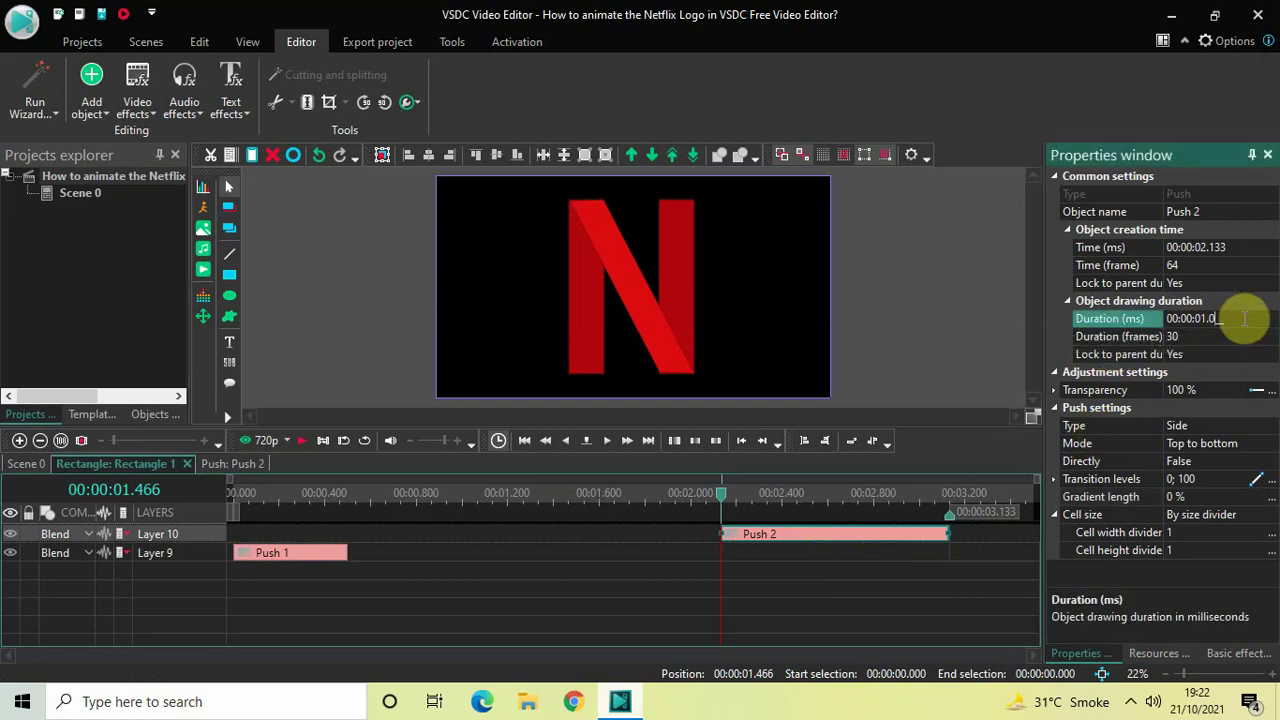
text(0.133)
key(Return)
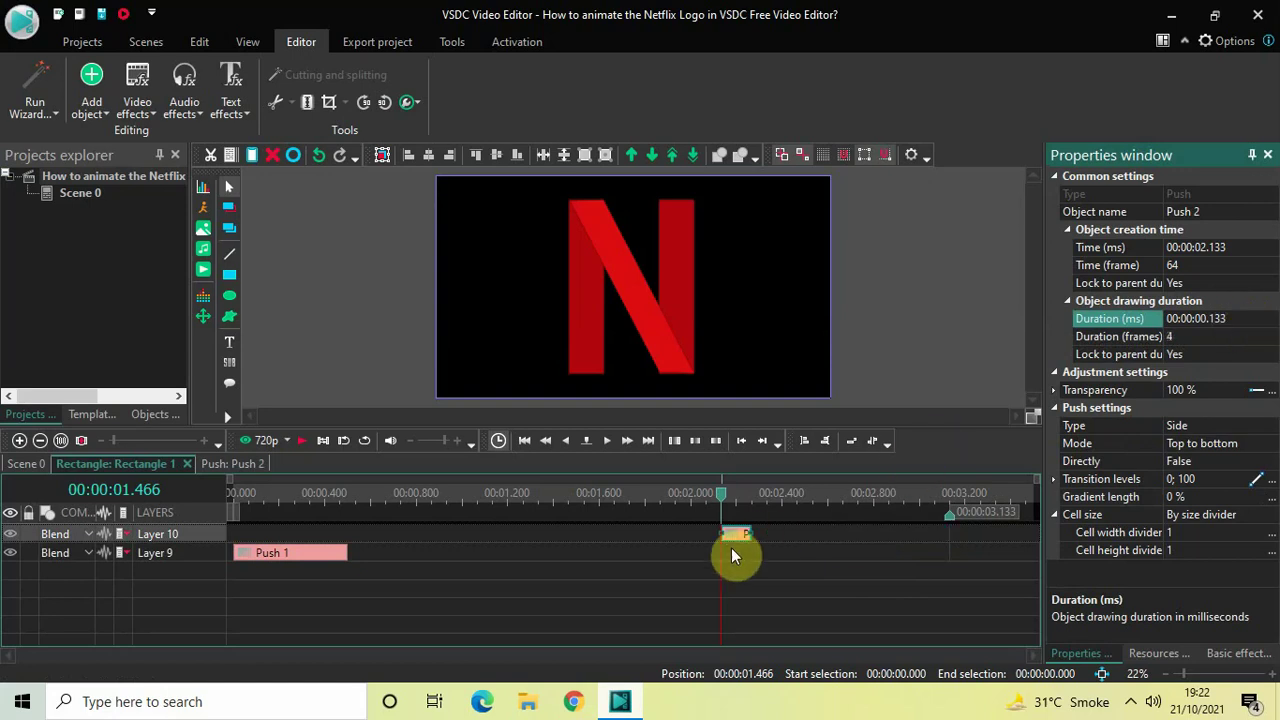
drag(733, 536, 929, 513)
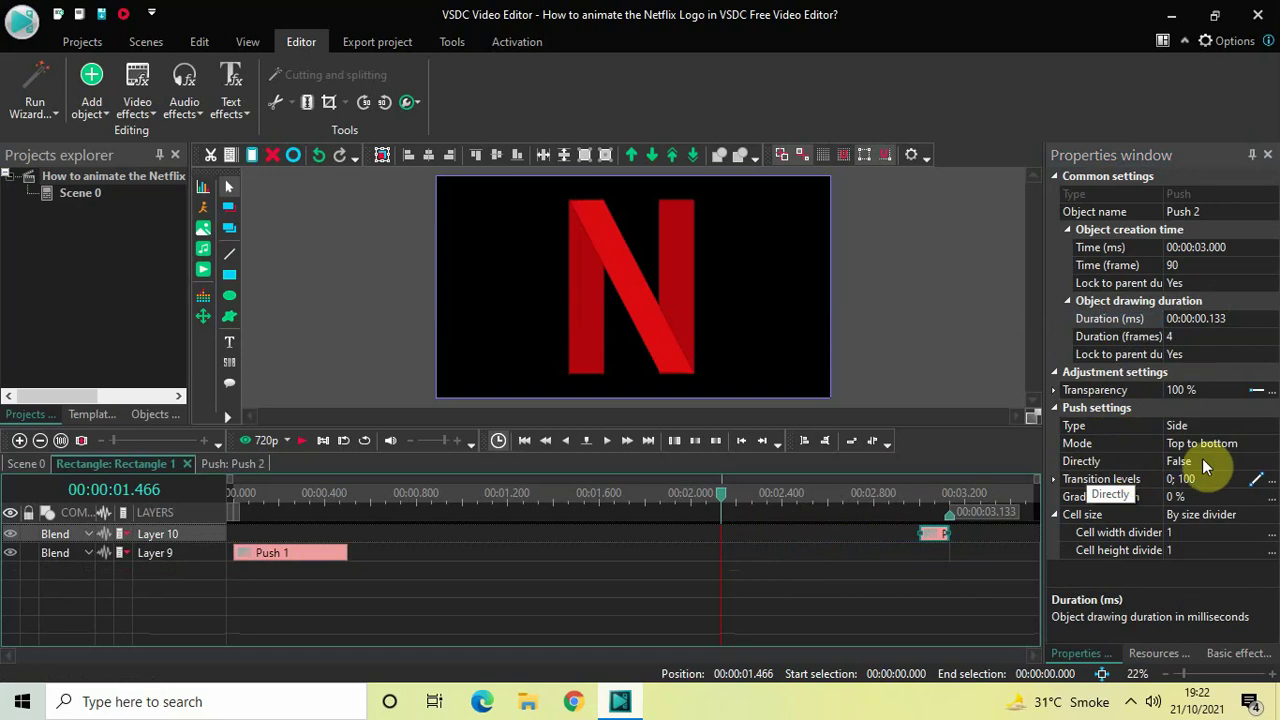
Play the last part of Rectangle 1's timeline twice to preview its closing Push 2 transition
click(898, 495)
key(space)
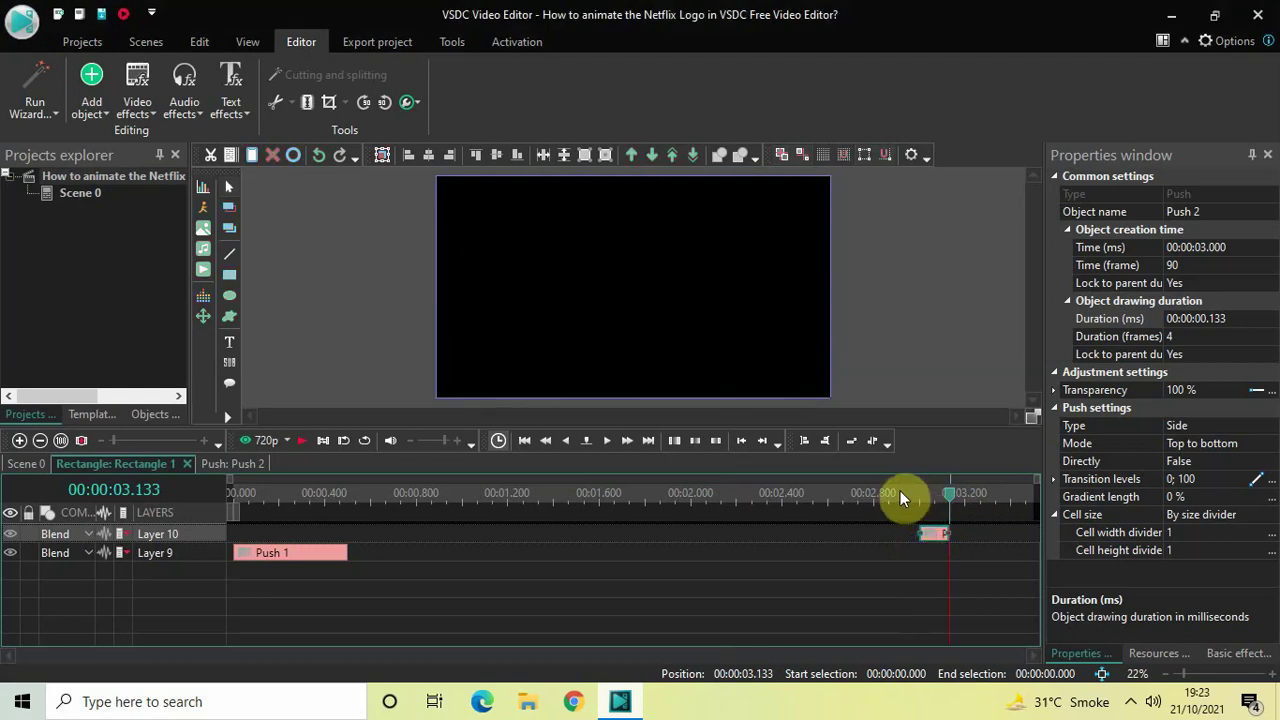
click(900, 493)
key(space)
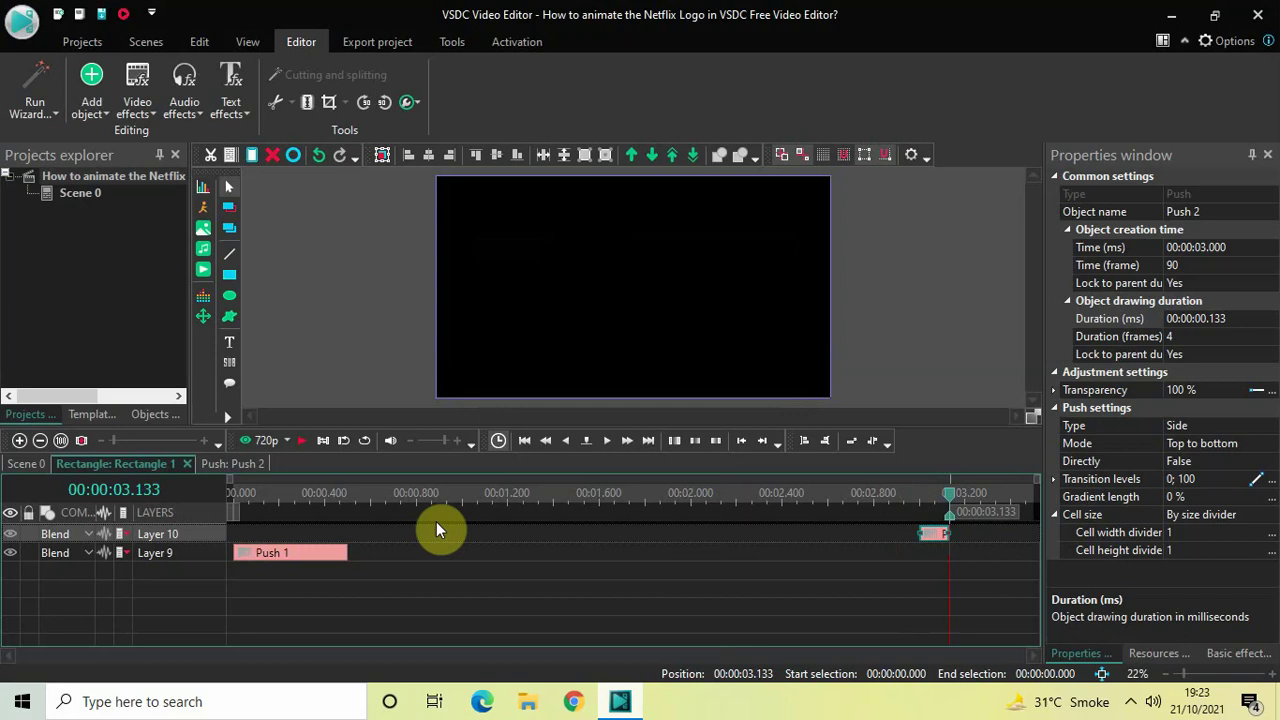
Add a Push transition to Rectangle 2 on a new layer and move it to the rectangle's start at 00:00:00.000
click(20, 464)
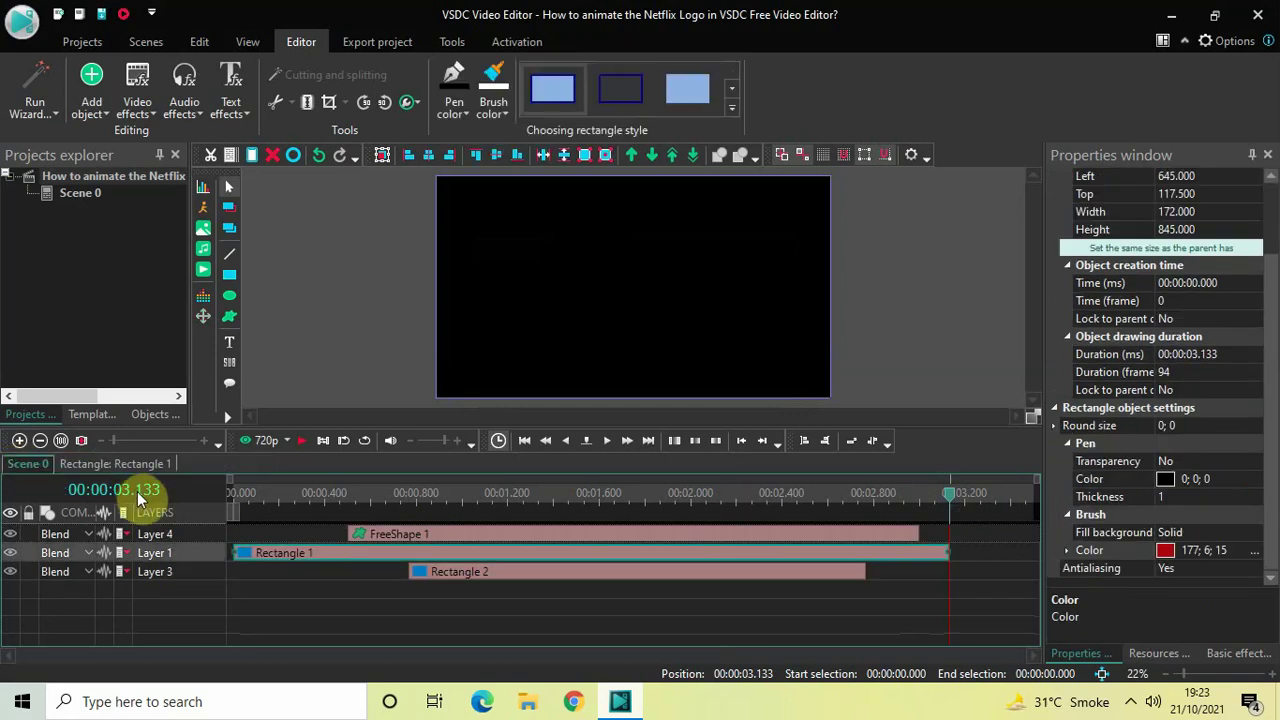
click(655, 494)
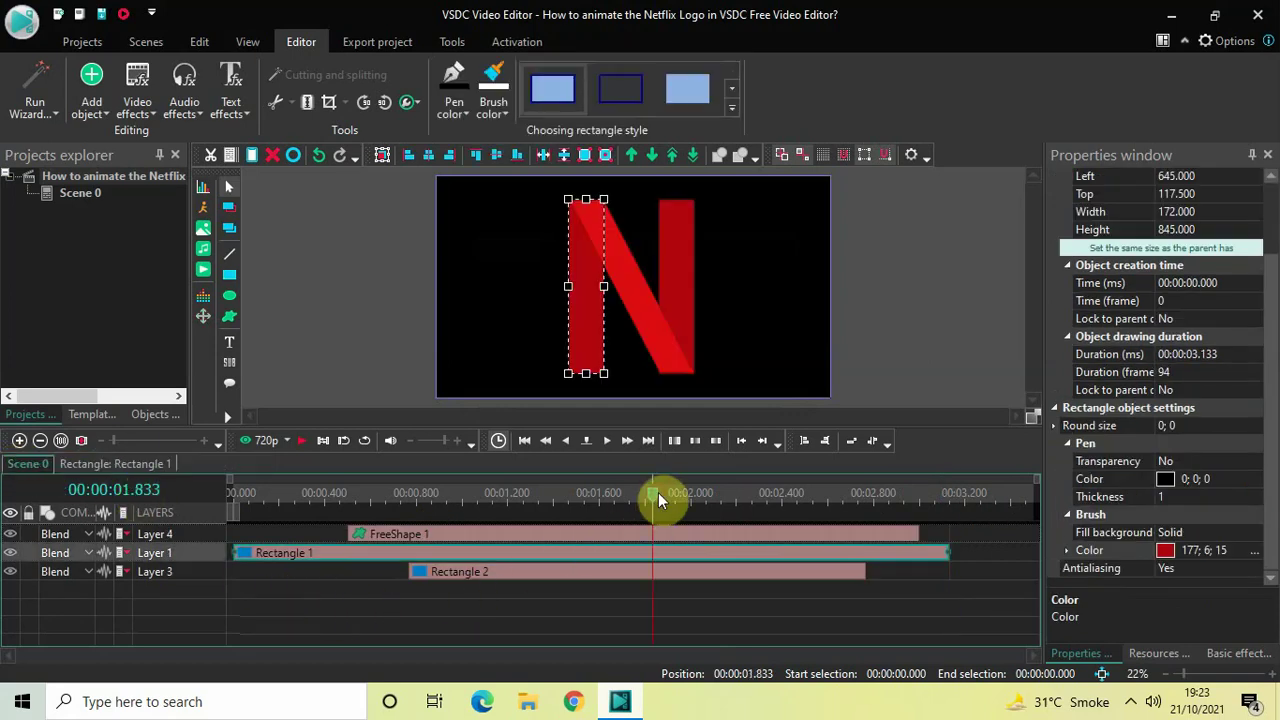
double_click(563, 574)
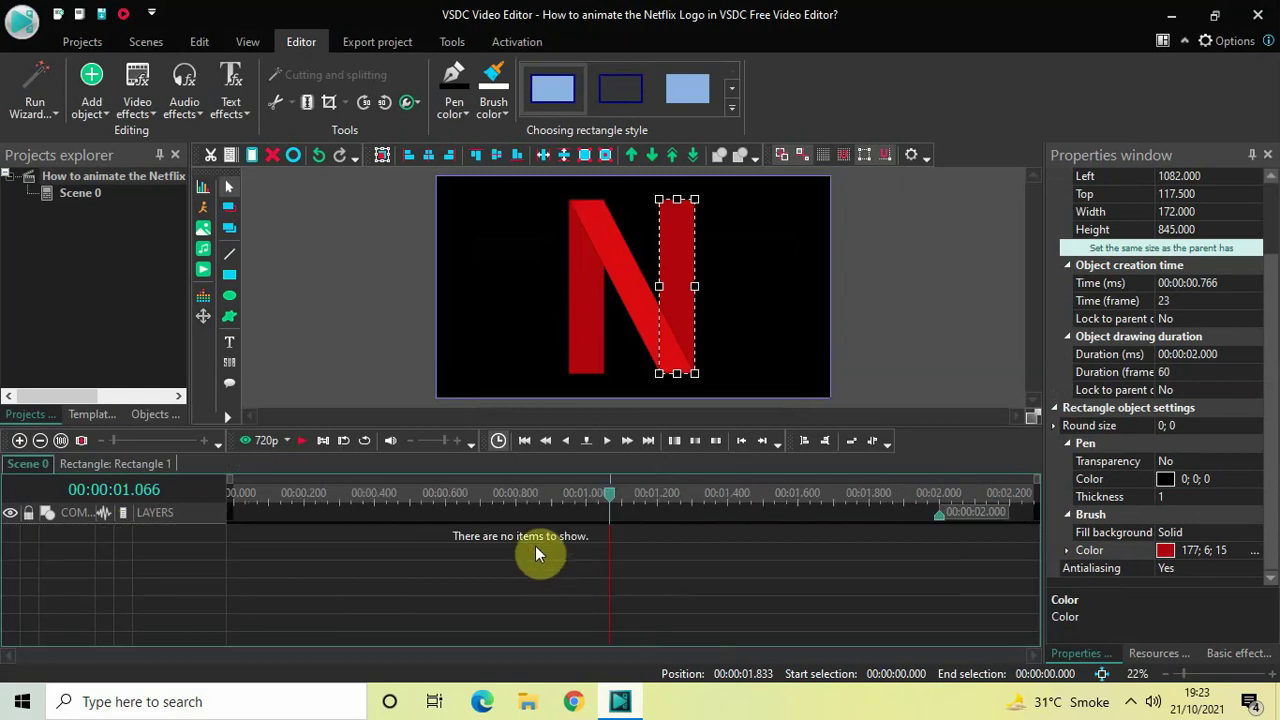
drag(608, 493, 194, 498)
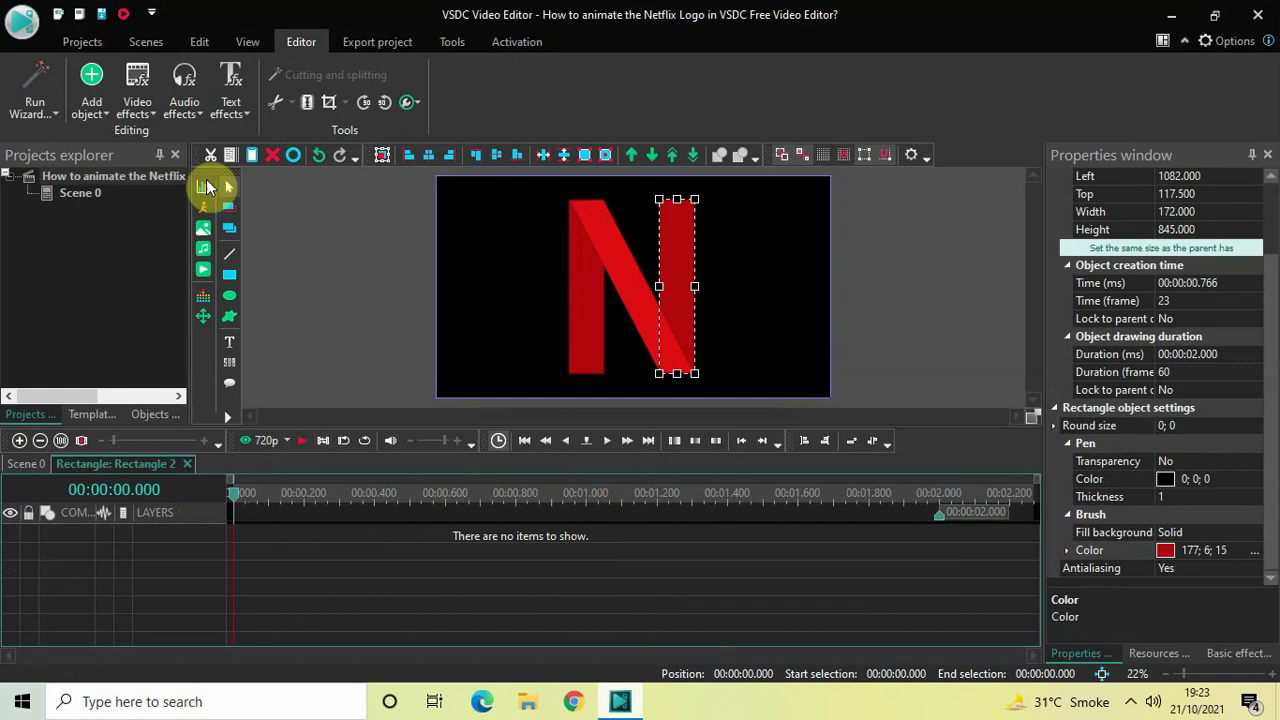
click(142, 120)
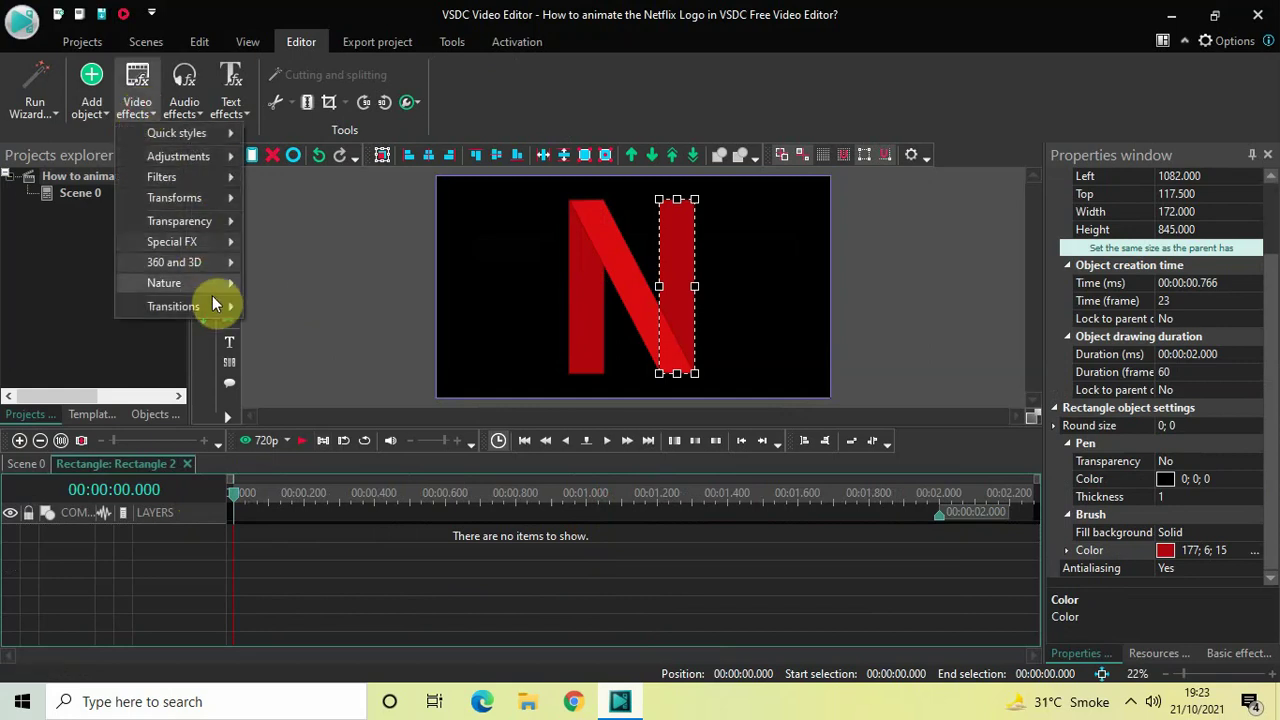
mouse_move(215, 316)
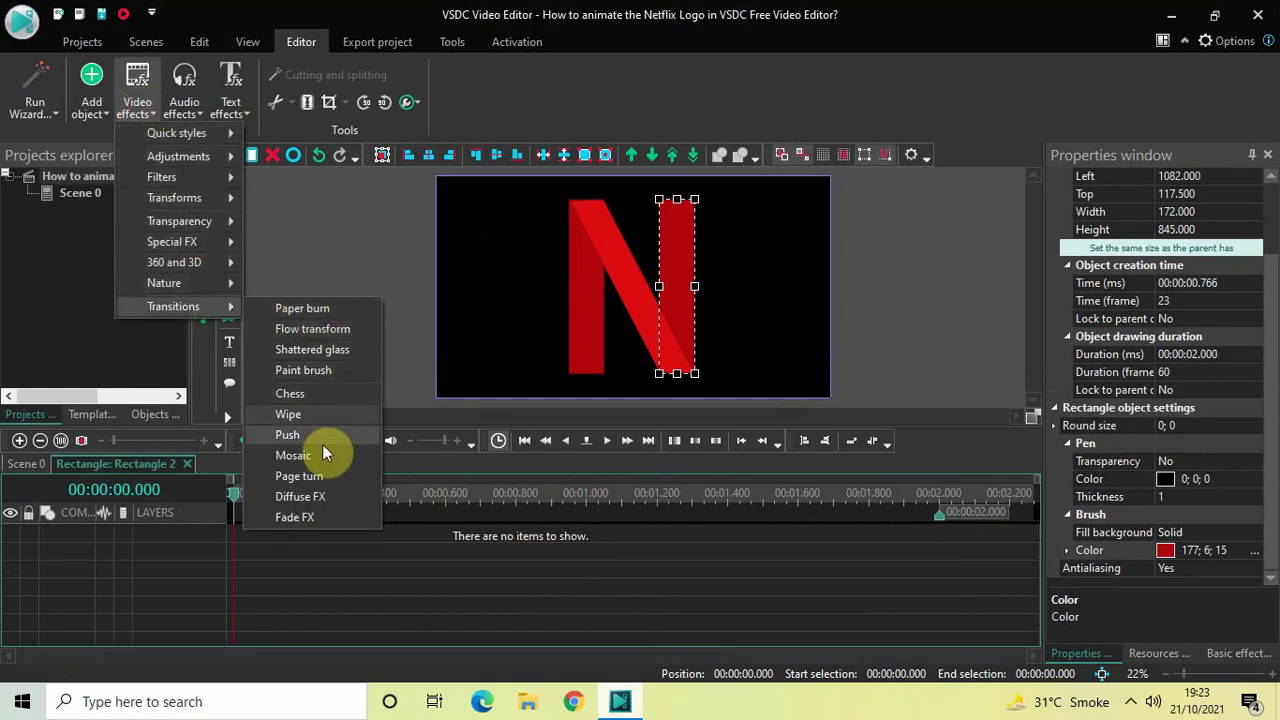
click(325, 434)
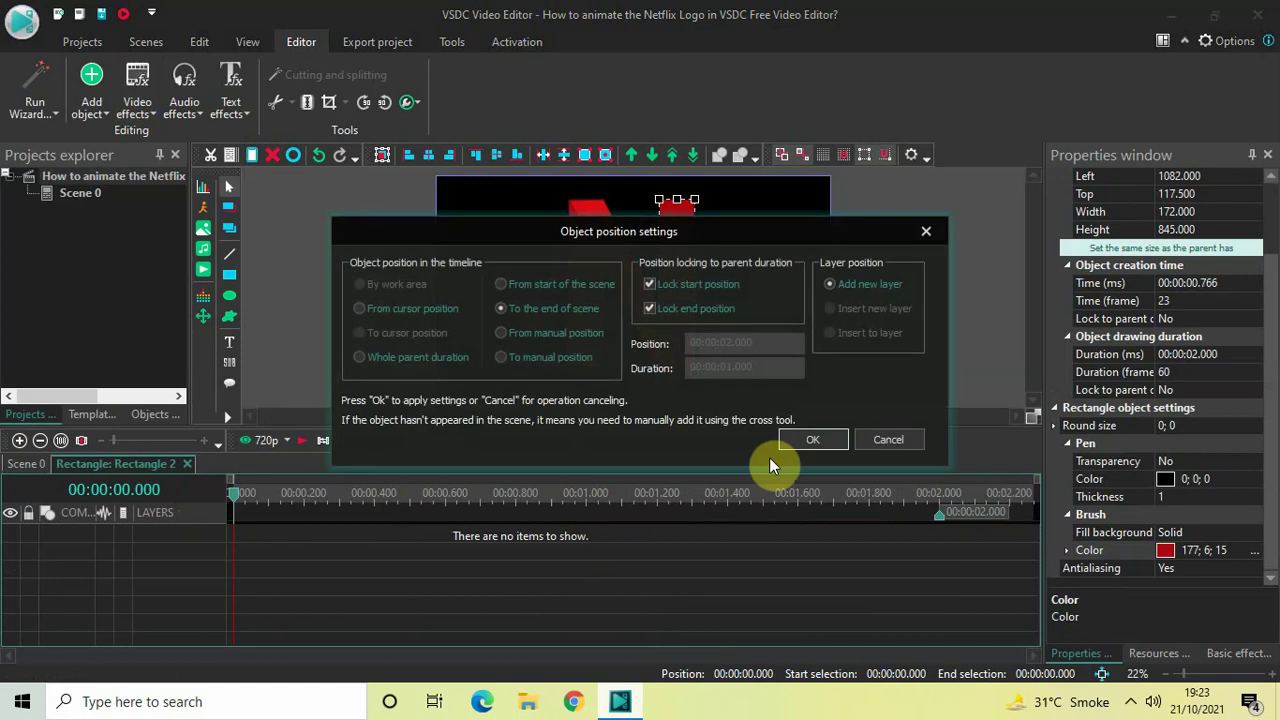
click(811, 439)
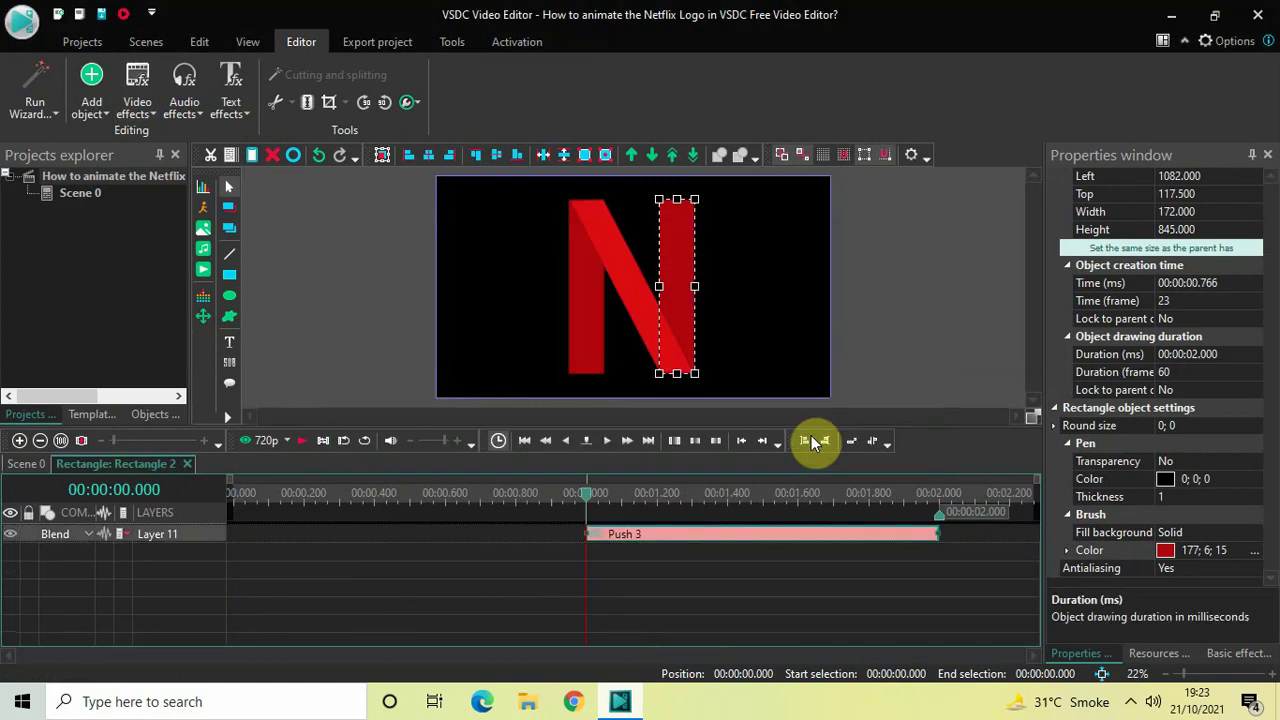
drag(755, 538, 352, 463)
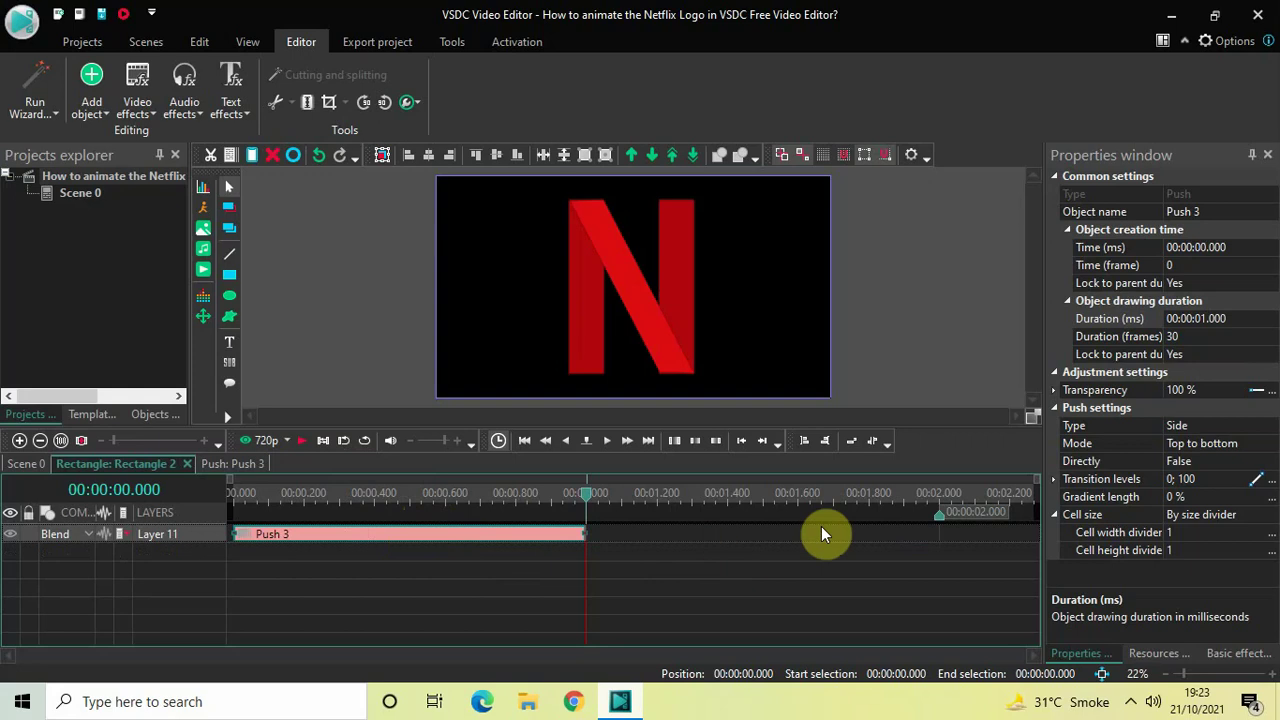
Set the drawing duration of Push 3 to 00:00:00.133 and its Directly option to True
click(1243, 321)
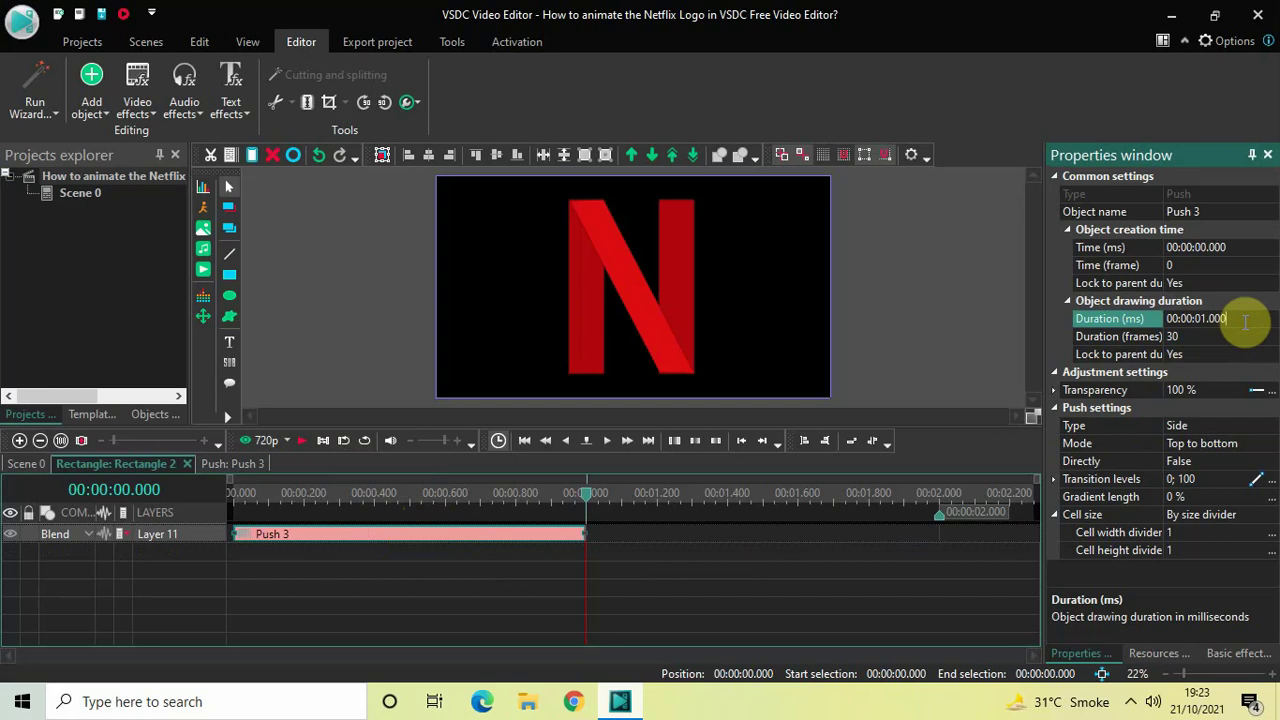
key(BackSpace)
key(BackSpace)
key(BackSpace)
key(BackSpace)
text(0.133)
key(Return)
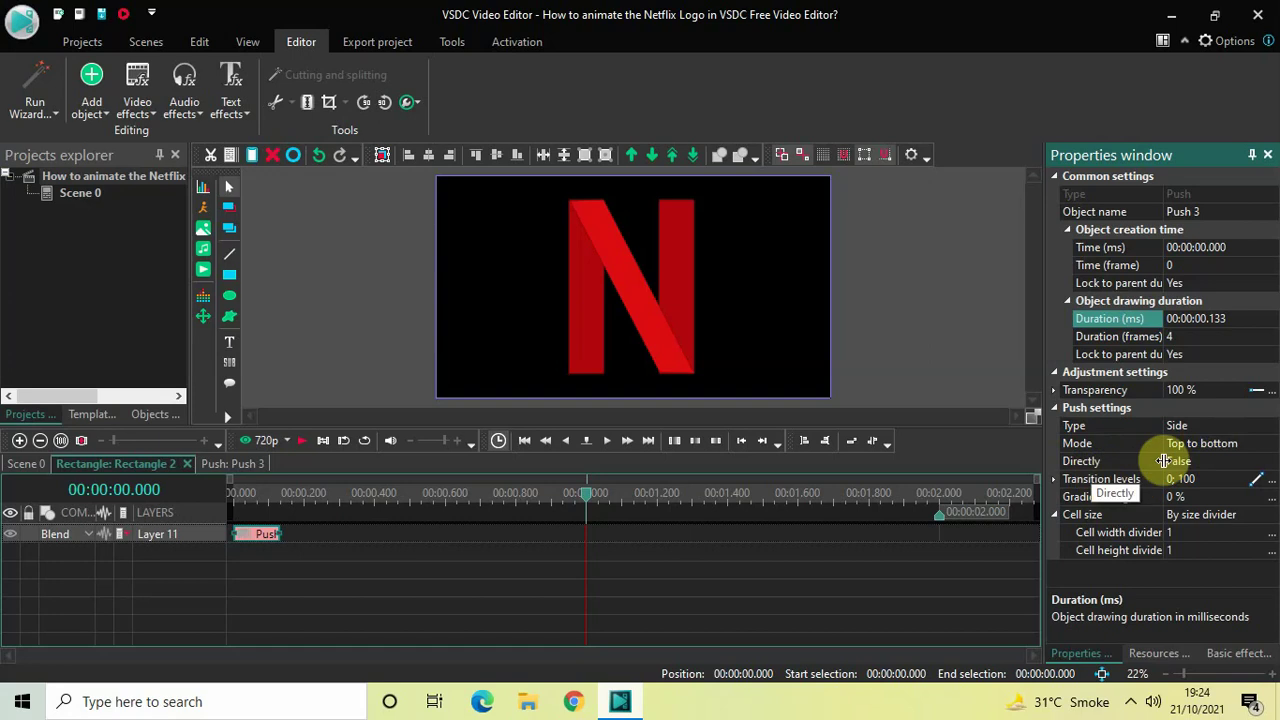
click(1270, 462)
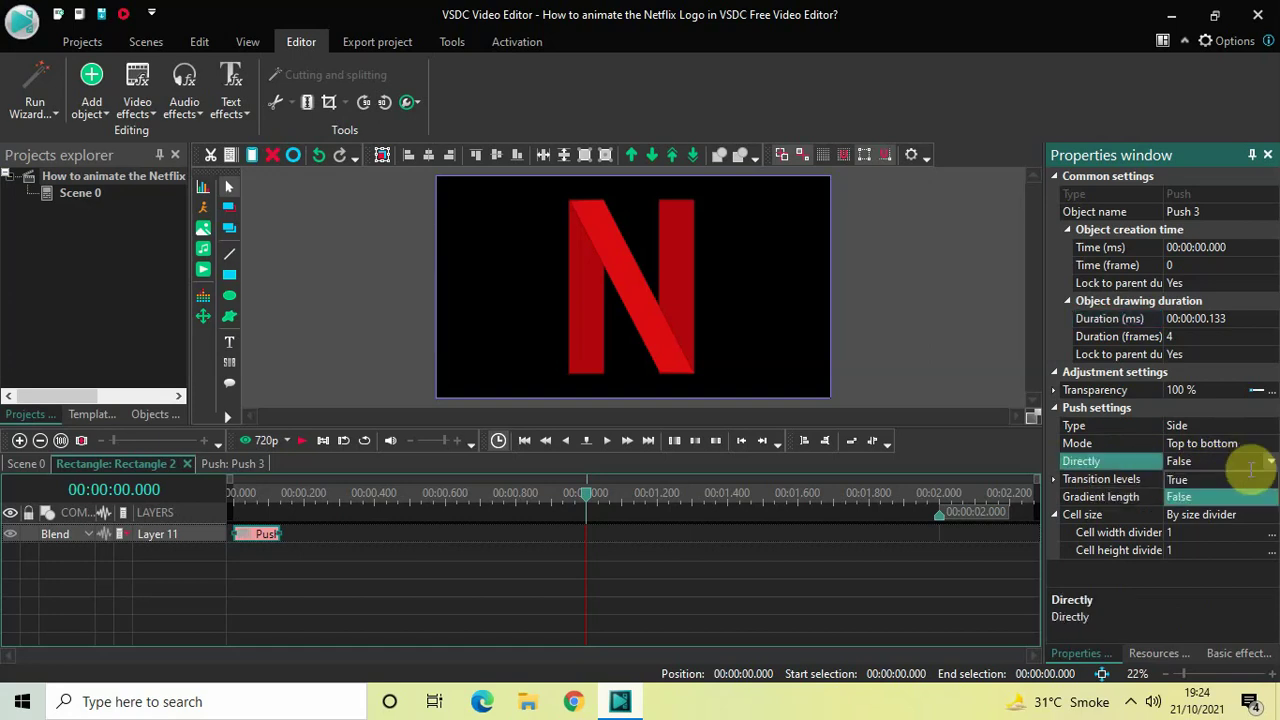
key(Down)
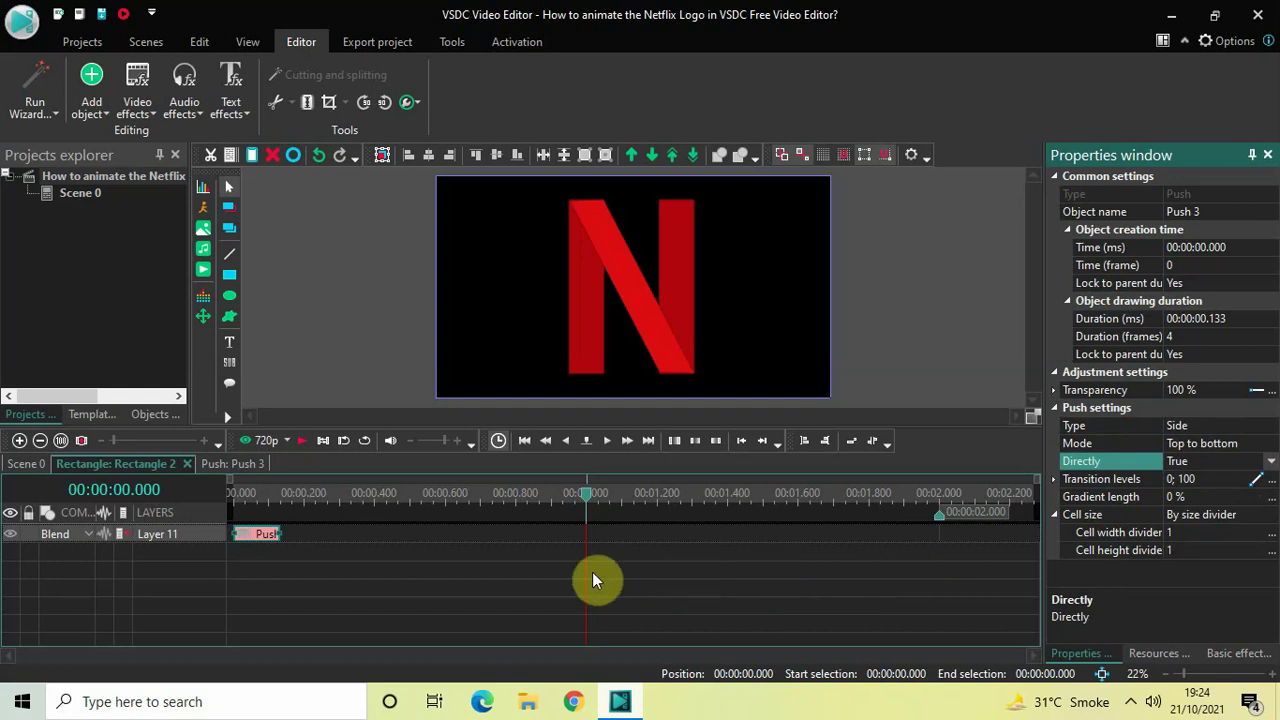
Add a second Push transition at the end of Rectangle 2 on a new layer
click(137, 102)
mouse_move(228, 305)
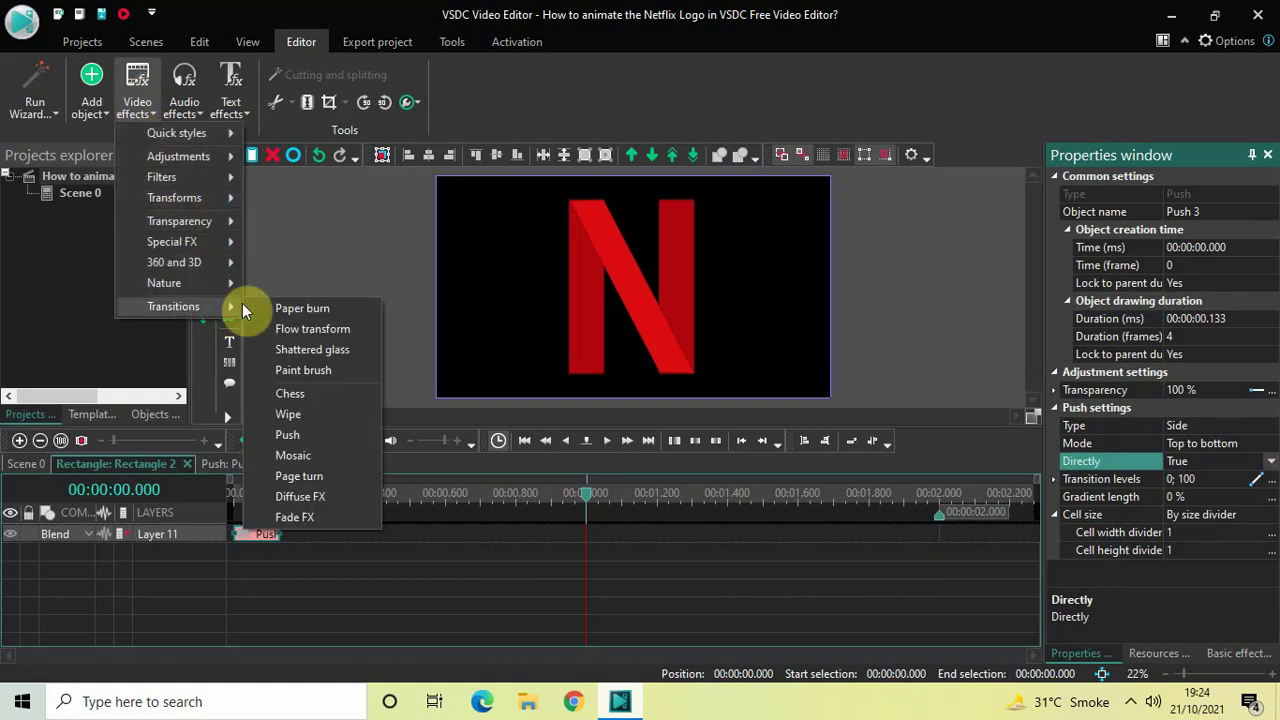
click(288, 435)
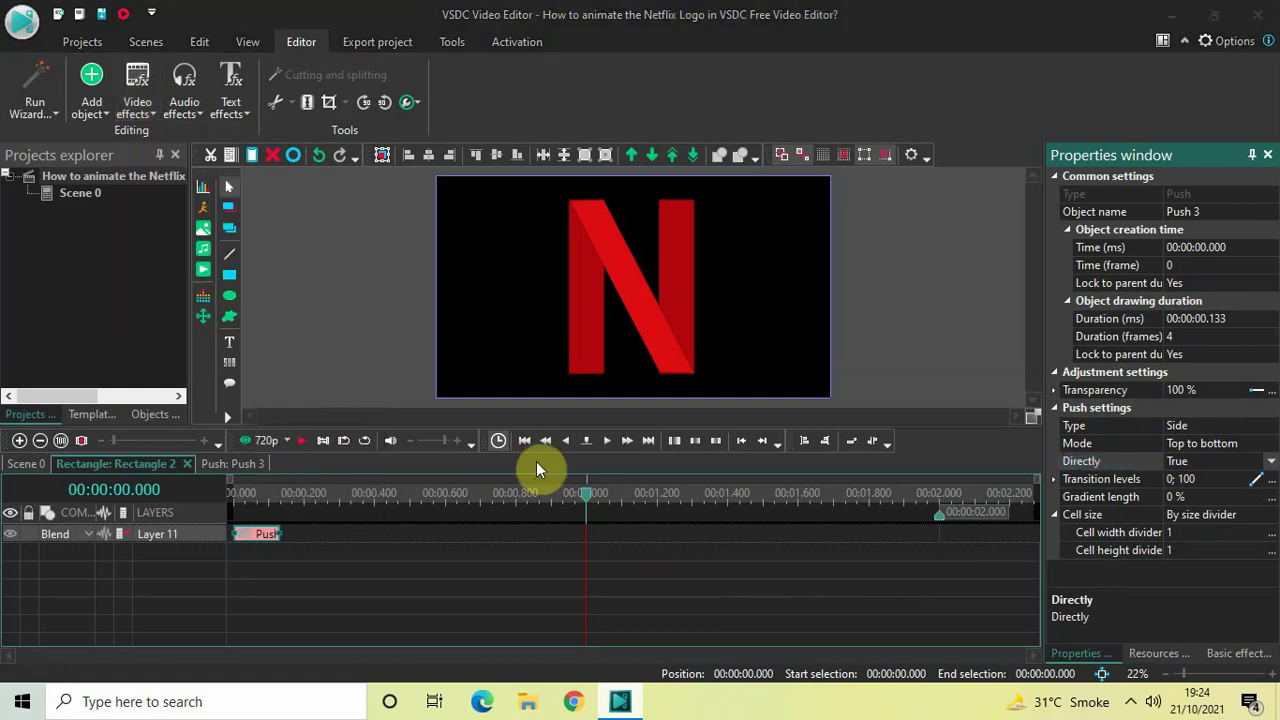
click(801, 439)
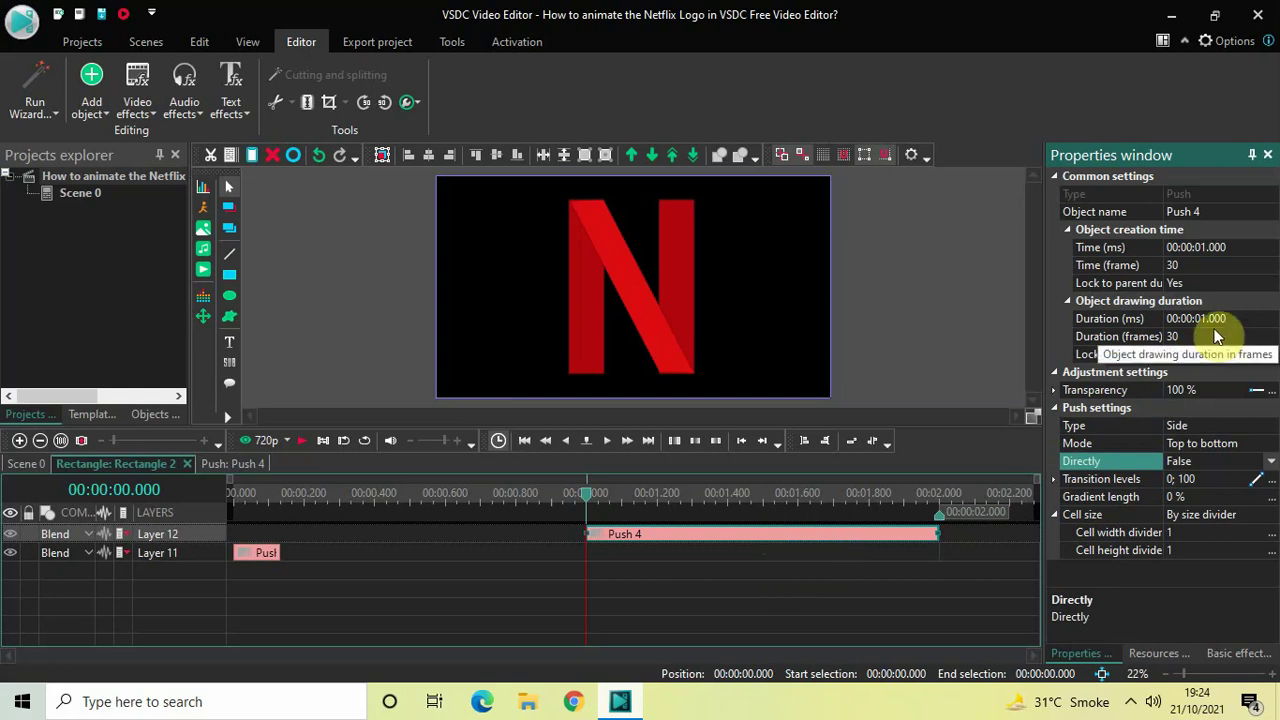
Set the drawing duration of Push 4 to 00:00:00.500 and move it to the end of Rectangle 2, starting at 00:00:01.500
click(1245, 320)
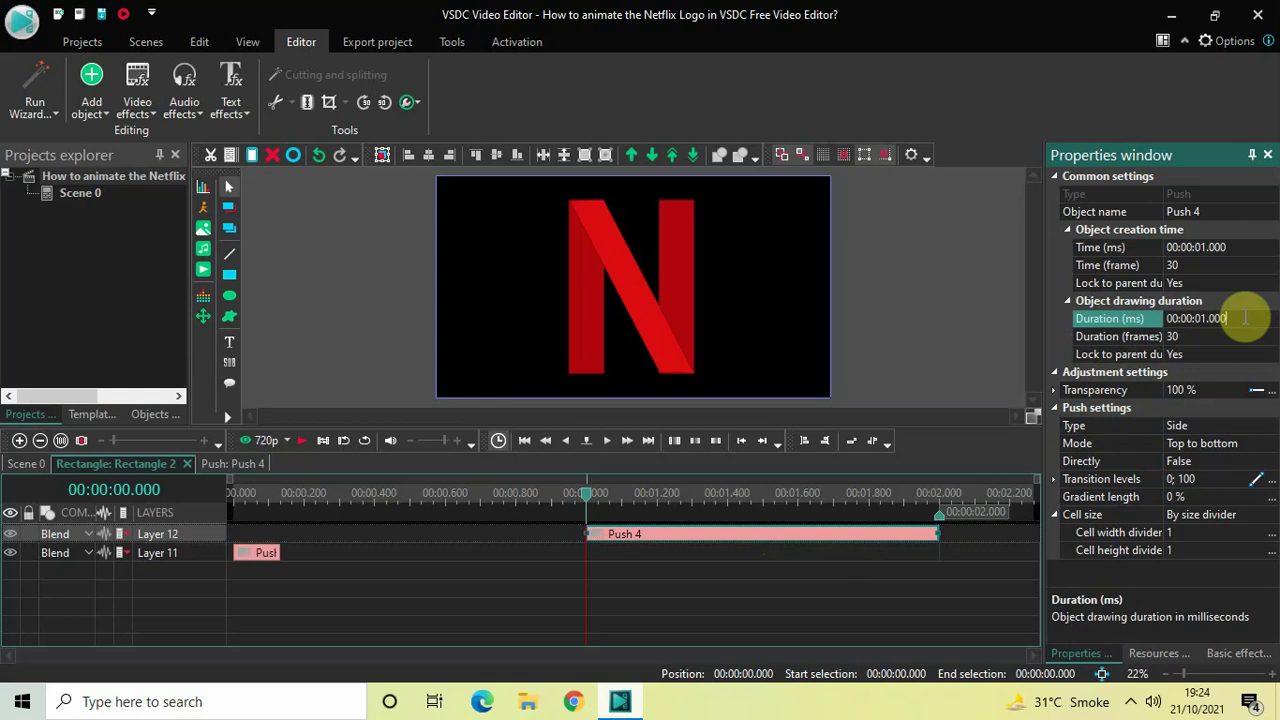
key(BackSpace)
key(BackSpace)
key(BackSpace)
key(BackSpace)
key(BackSpace)
text(0.500)
key(Return)
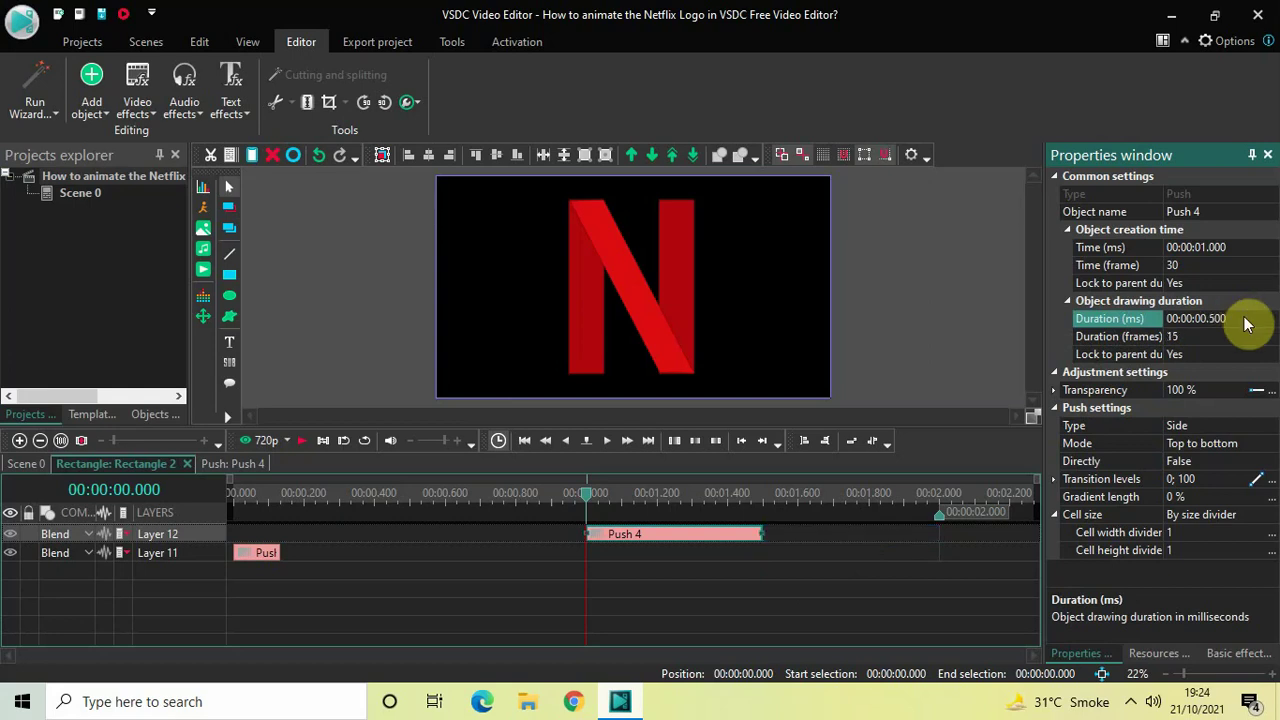
click(686, 538)
drag(686, 538, 856, 496)
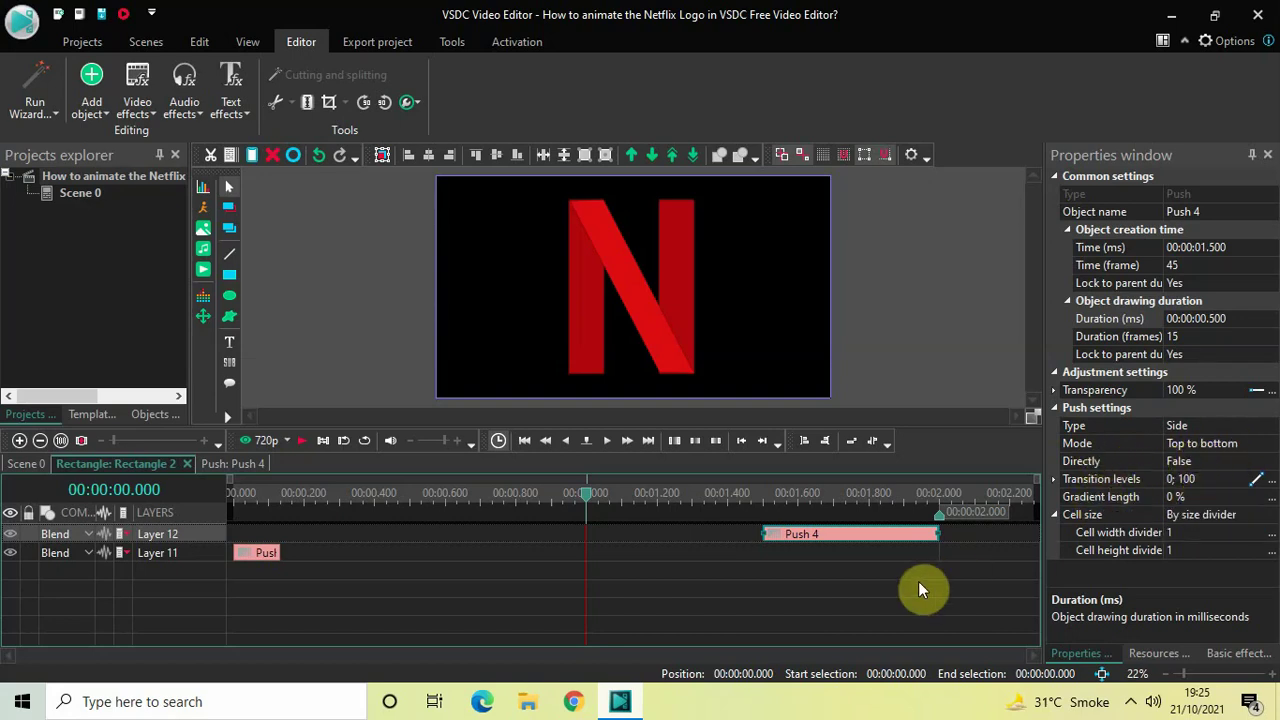
Return to Scene 0 and play it from the start to preview the animation of both rectangles
click(24, 466)
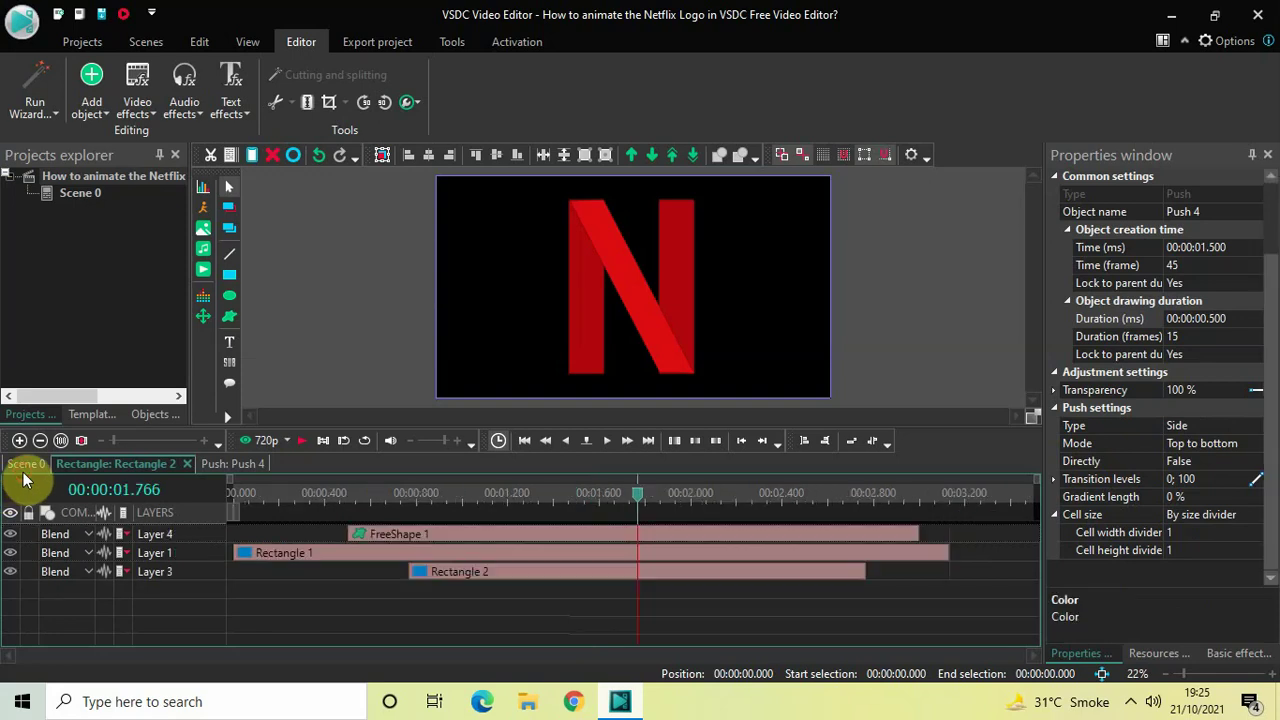
click(230, 494)
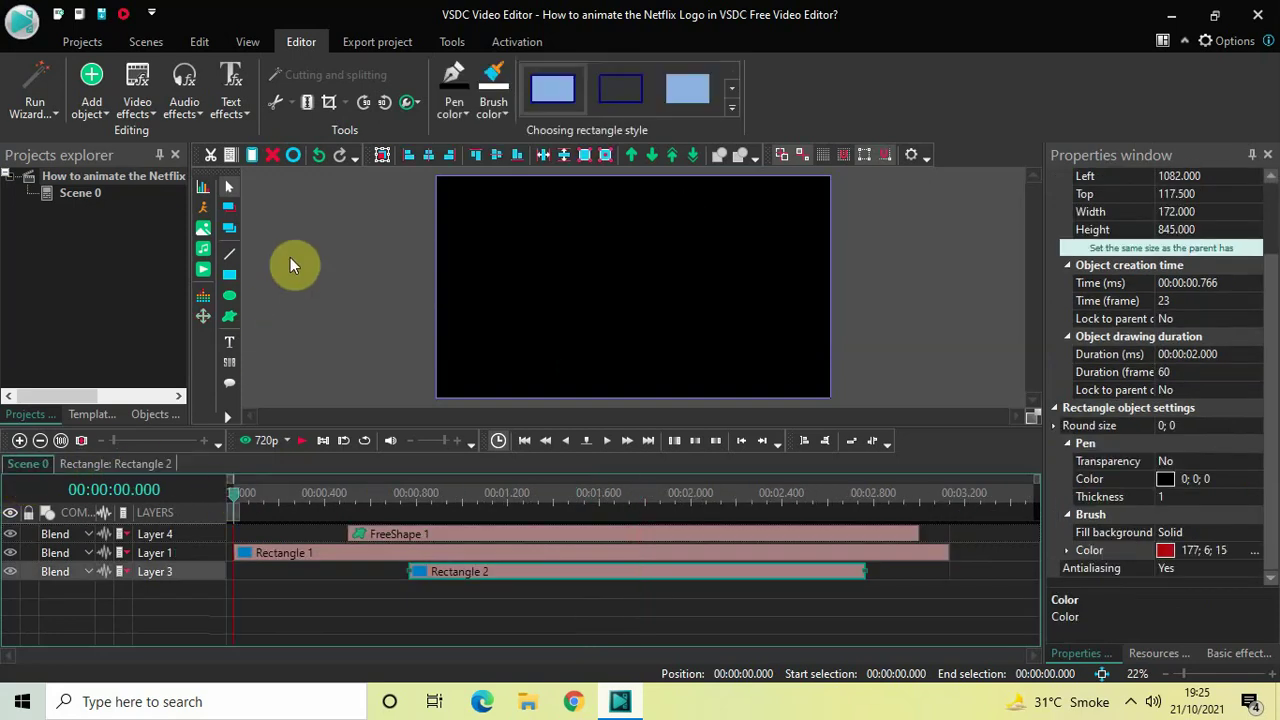
key(space)
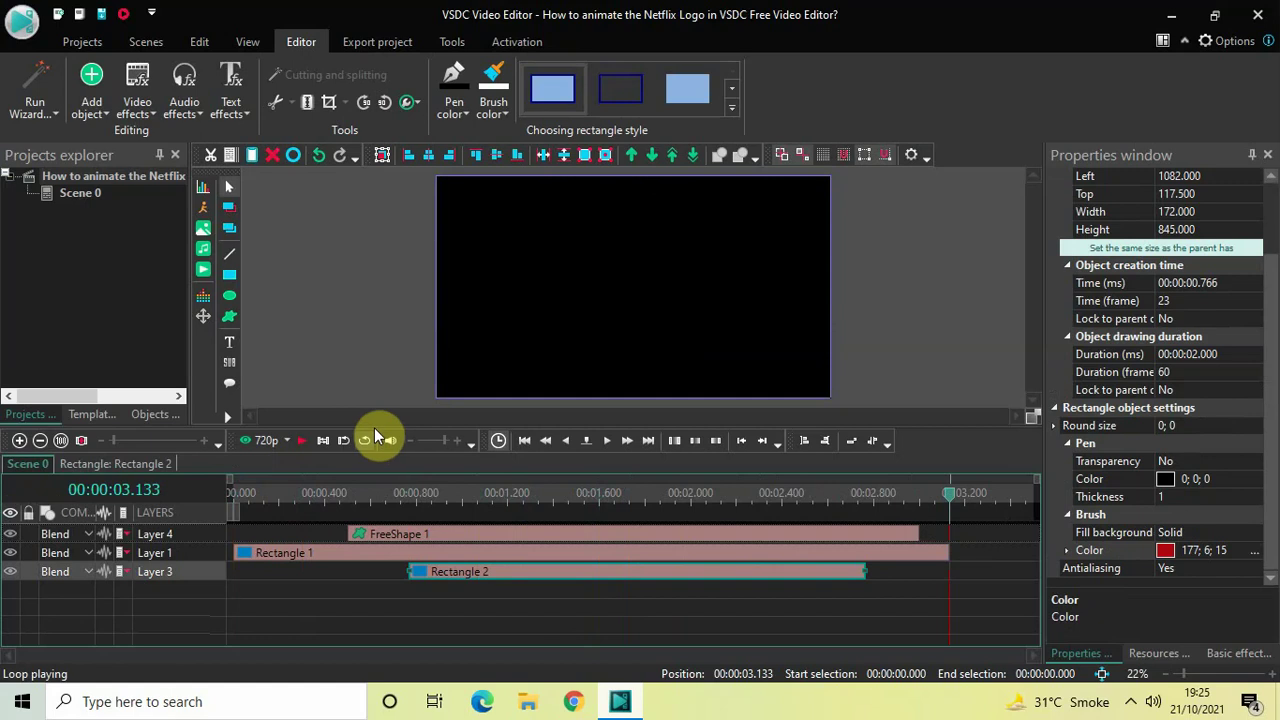
Open FreeShape 1 and add a Wipe transition positioned to the end of the scene on a new layer
double_click(531, 534)
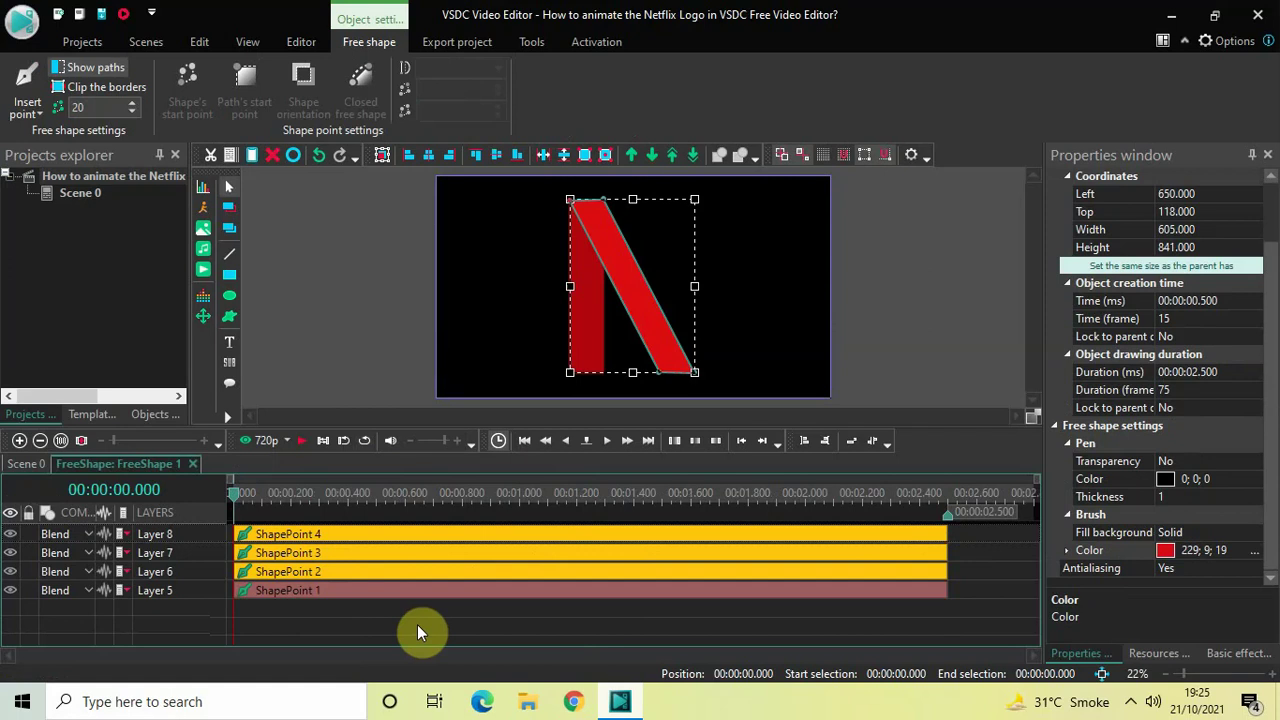
click(301, 42)
click(133, 100)
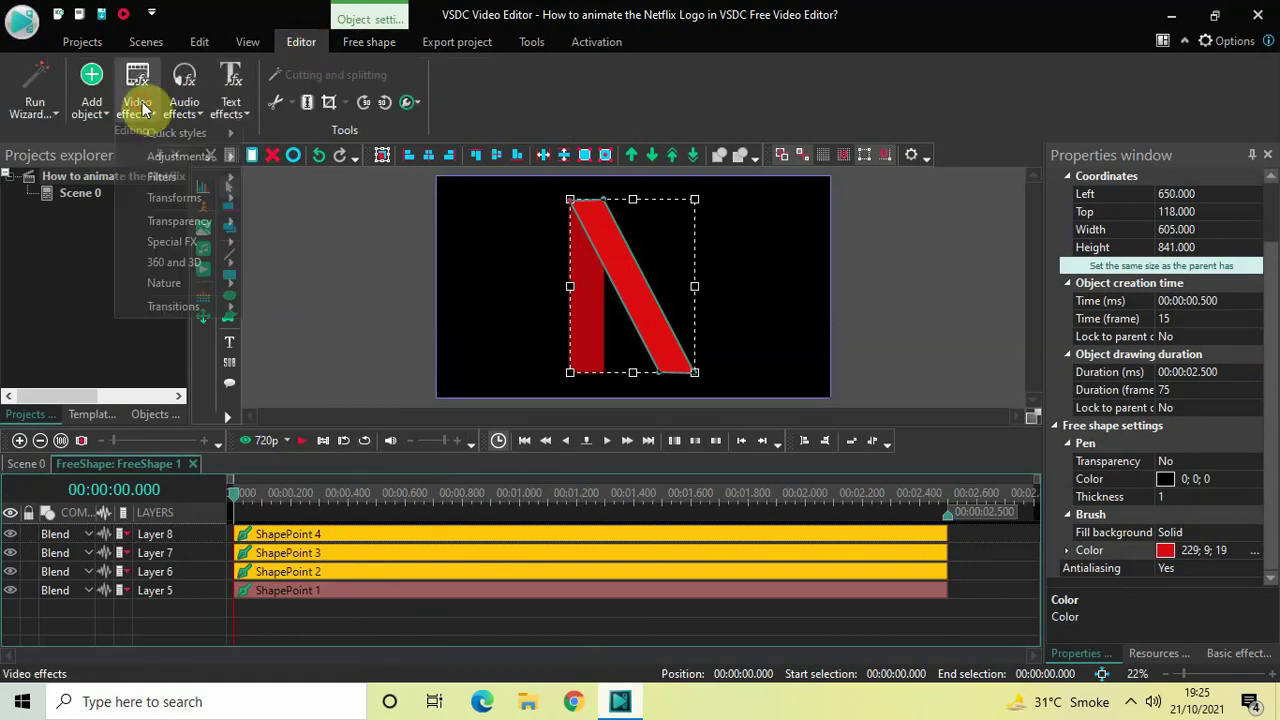
mouse_move(209, 310)
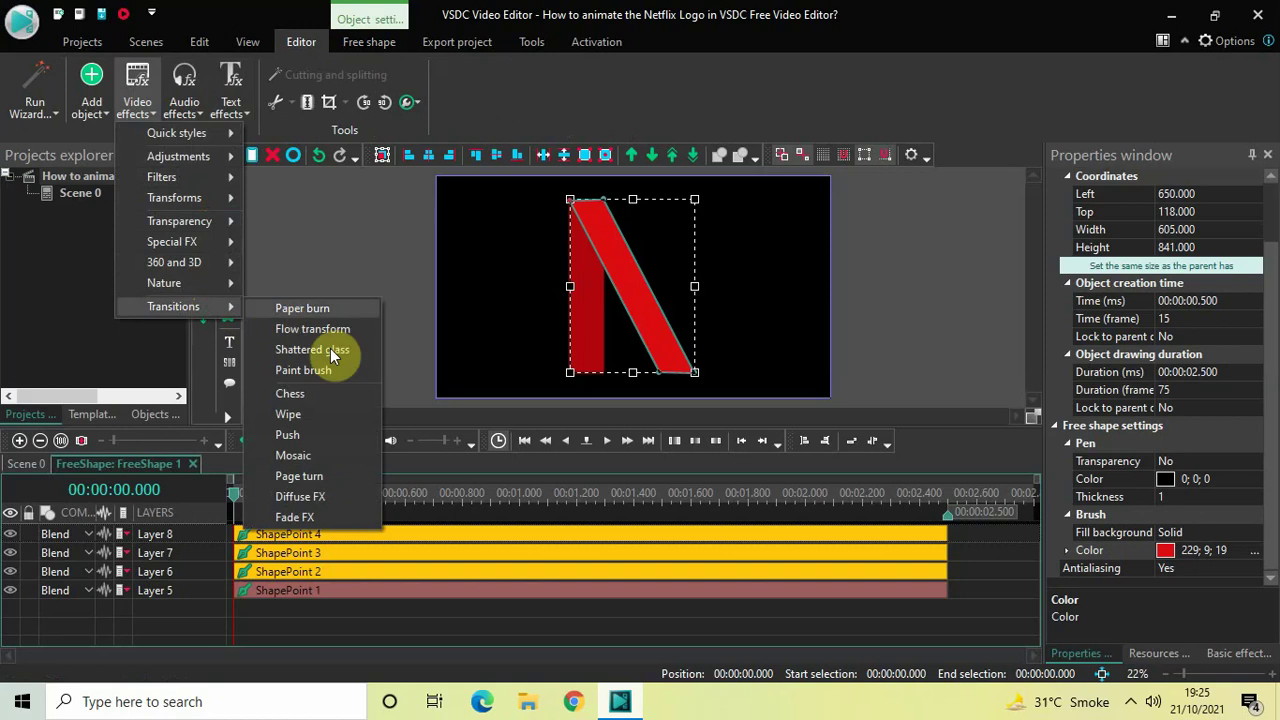
click(326, 418)
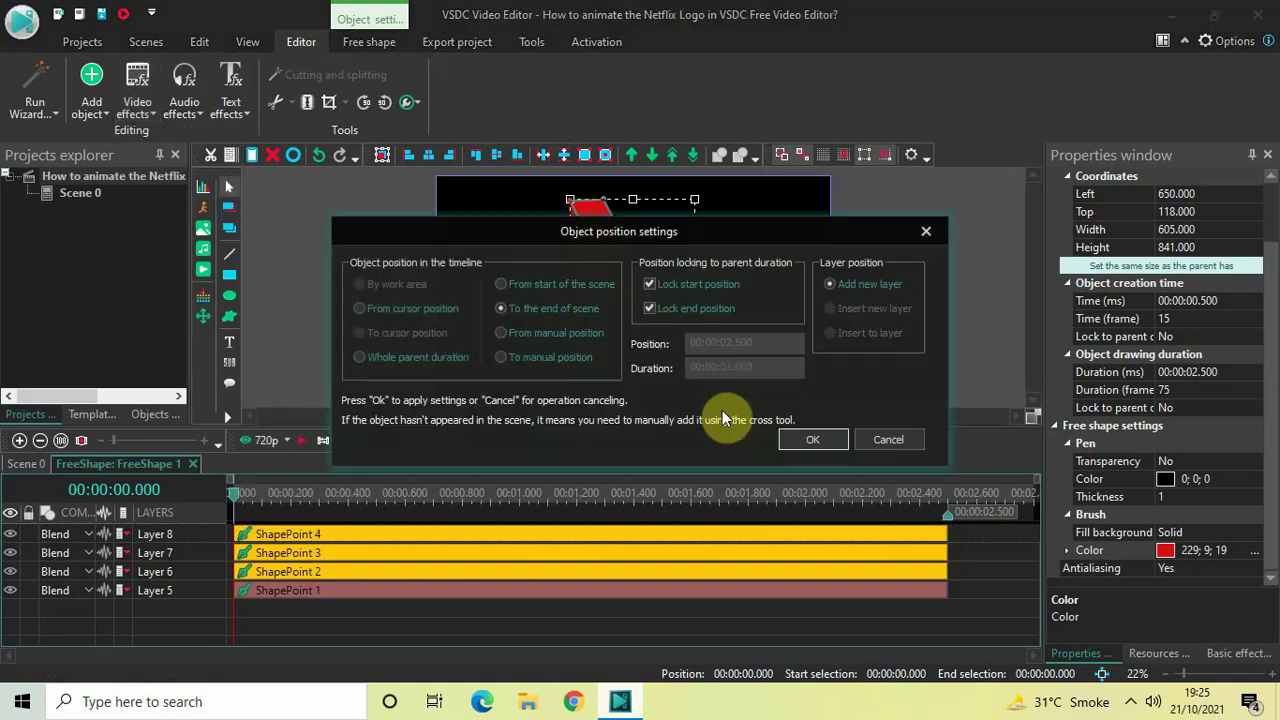
click(826, 437)
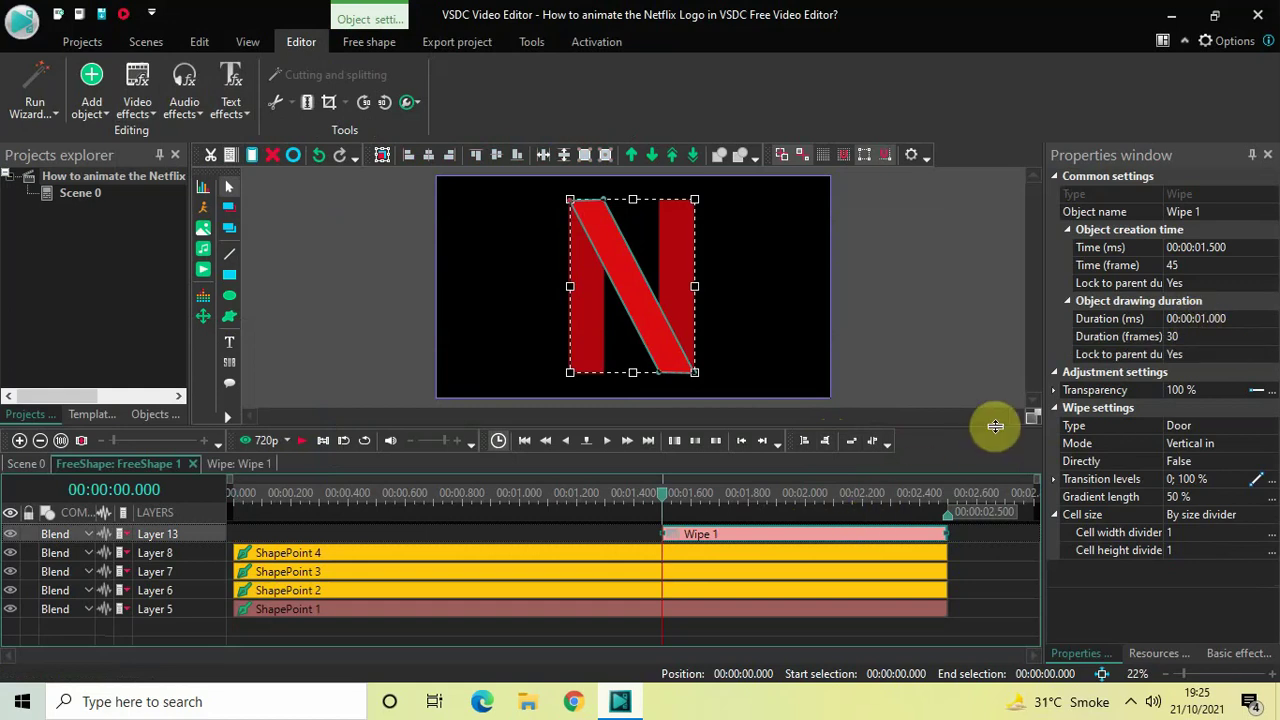
Set the drawing duration of Wipe 1 to 00:00:00.266 and move it to the start of FreeShape 1 at 00:00:00.000
click(1237, 320)
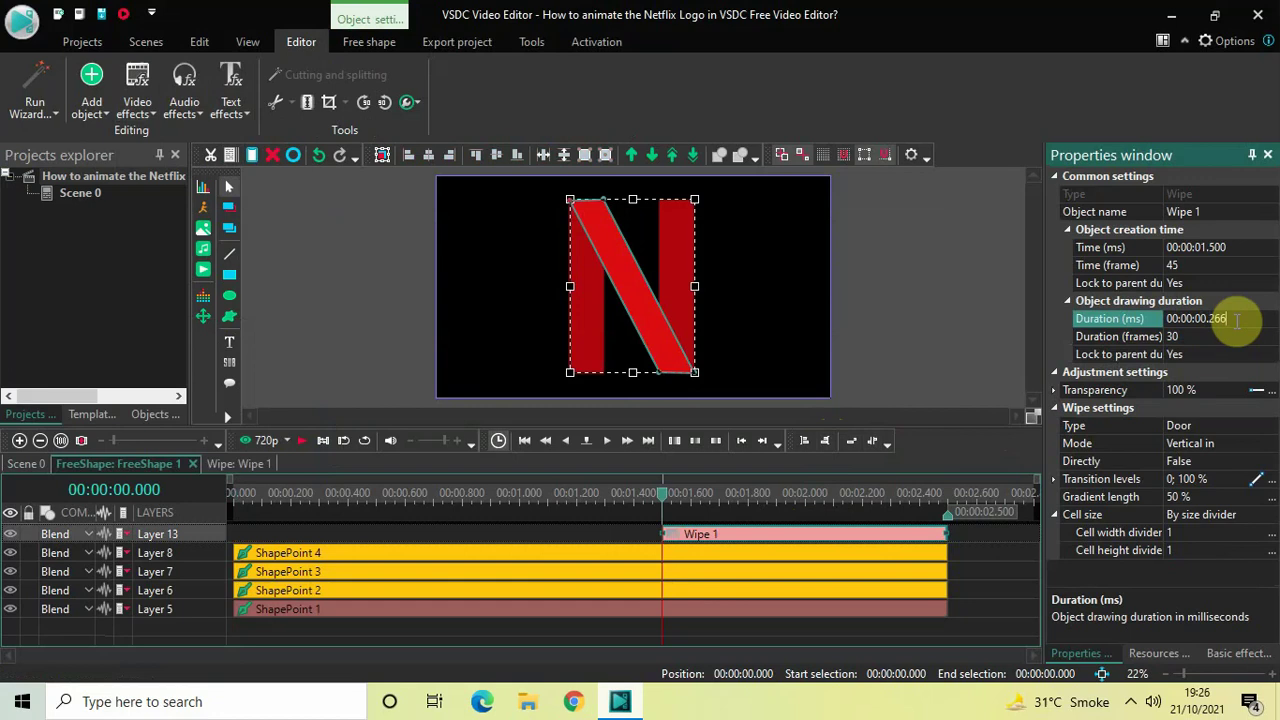
key(Return)
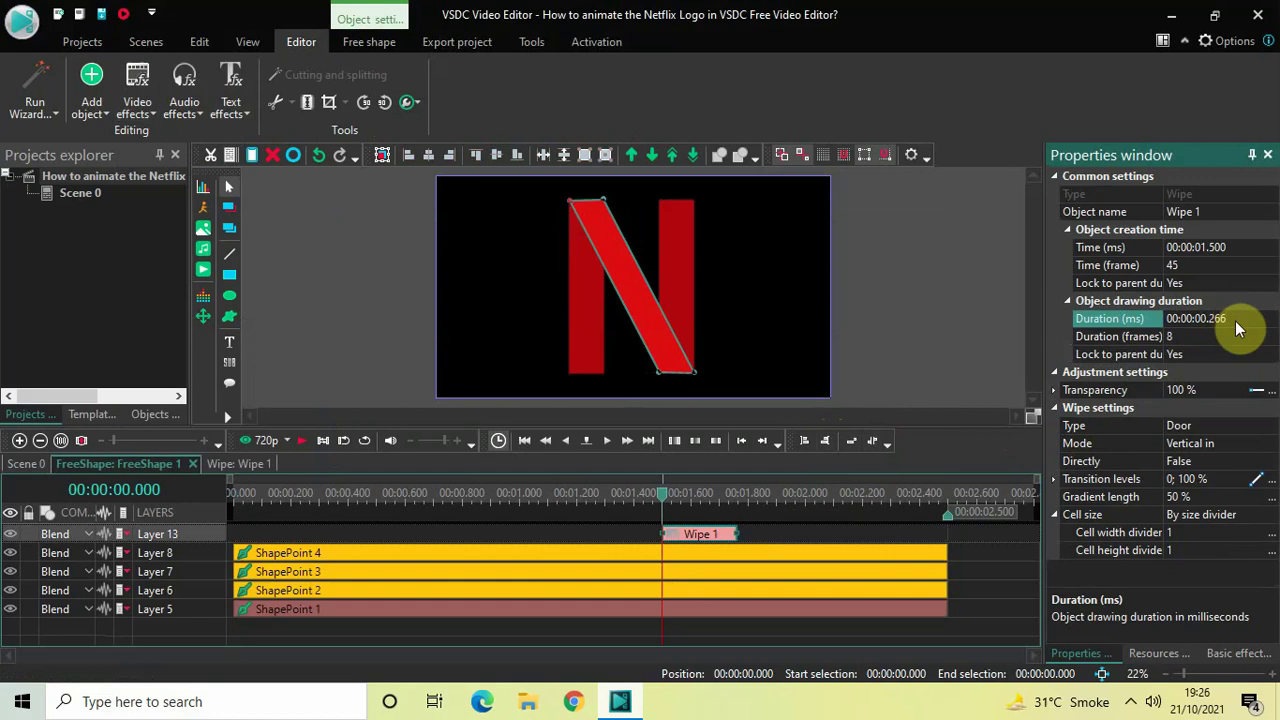
click(700, 536)
drag(700, 536, 184, 495)
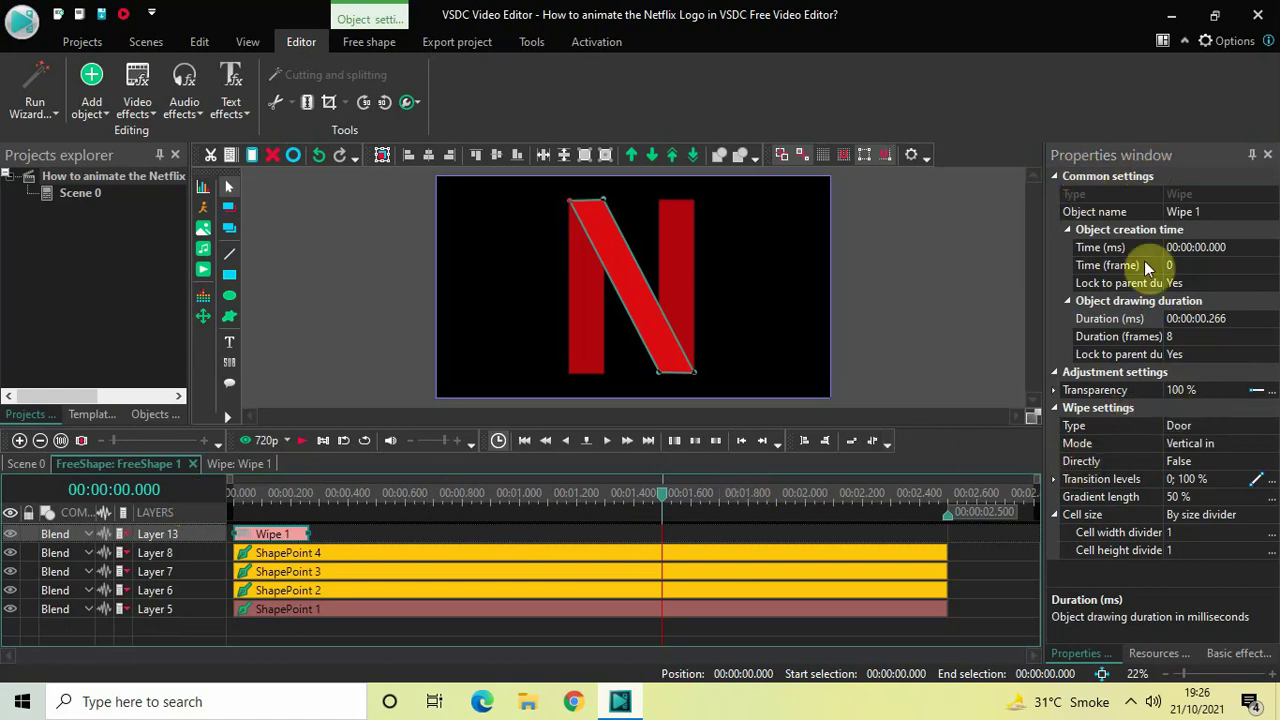
Set the Wipe 1 transition's type to Side and its Directly option to True
click(1272, 426)
click(1272, 428)
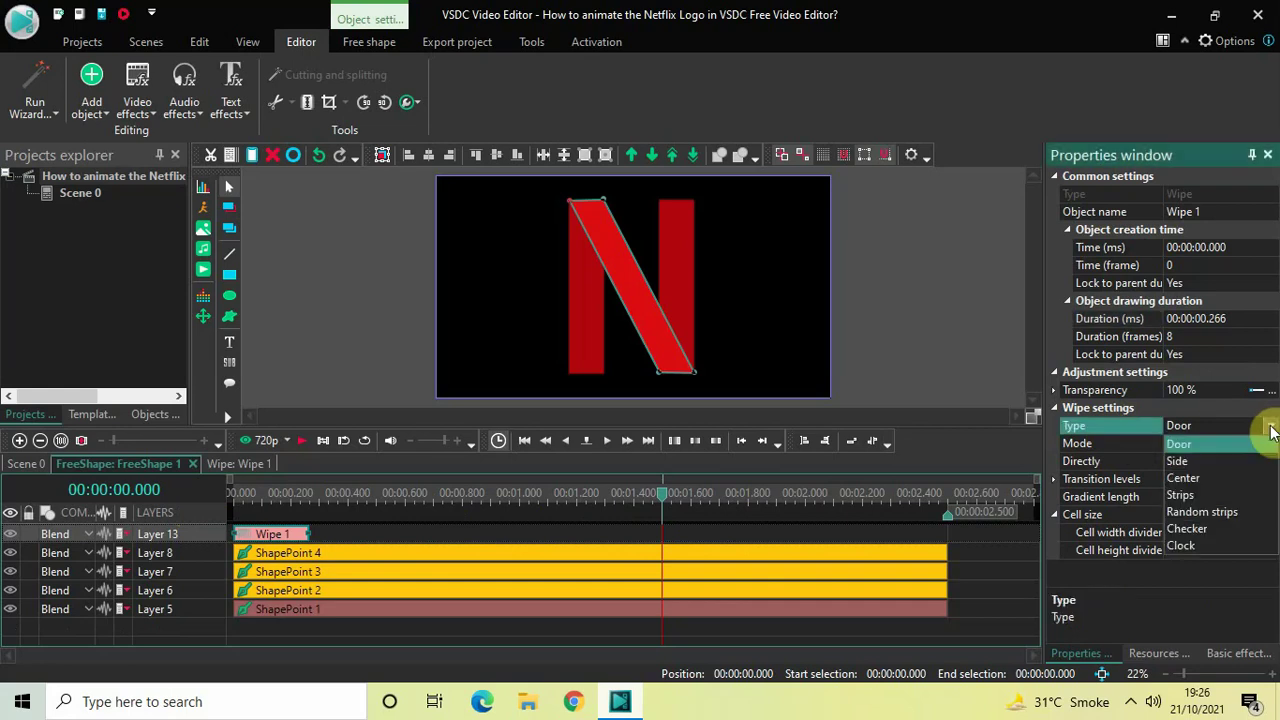
click(1200, 463)
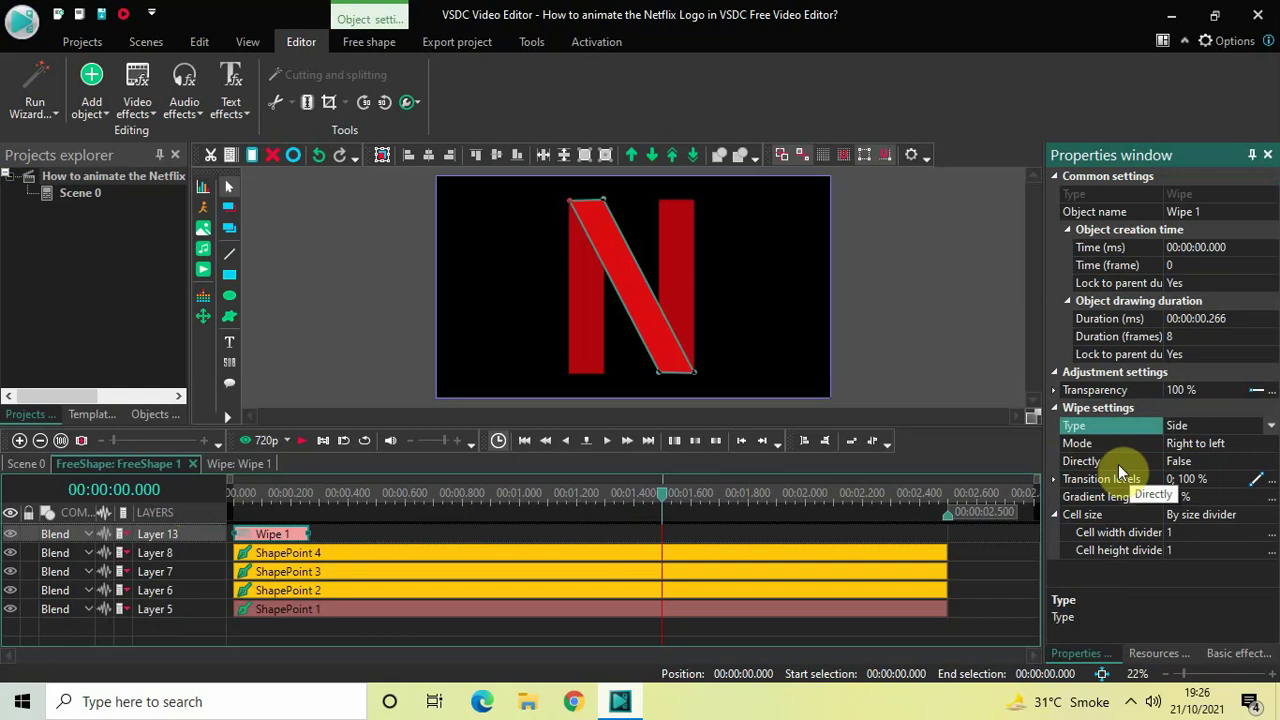
double_click(1255, 466)
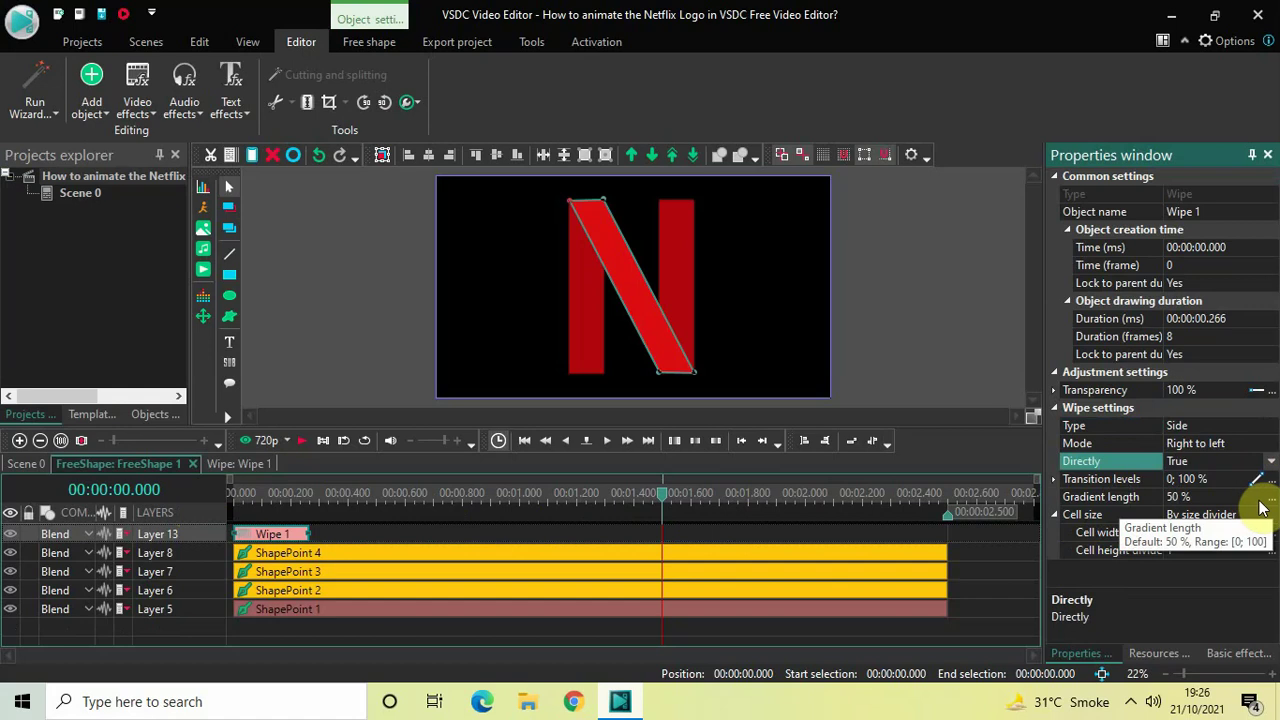
Set the gradient length of the Wipe 1 transition to 0 %
click(1225, 499)
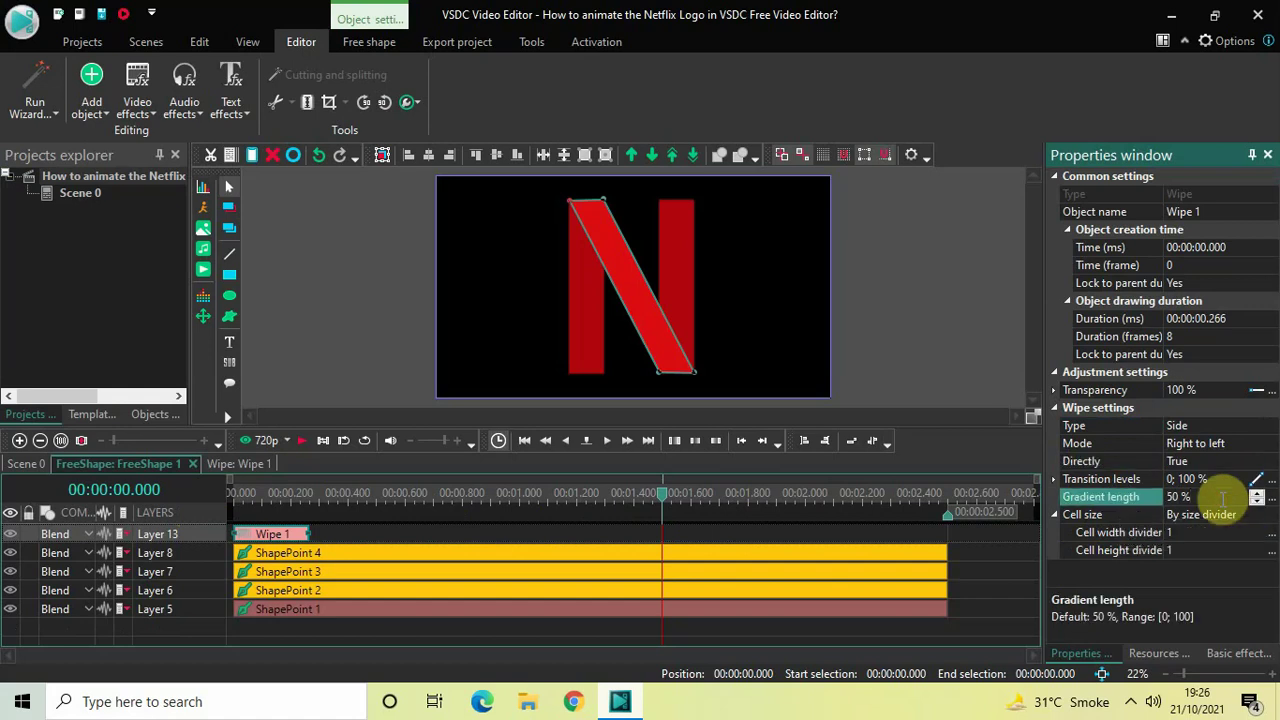
click(1222, 497)
text(0)
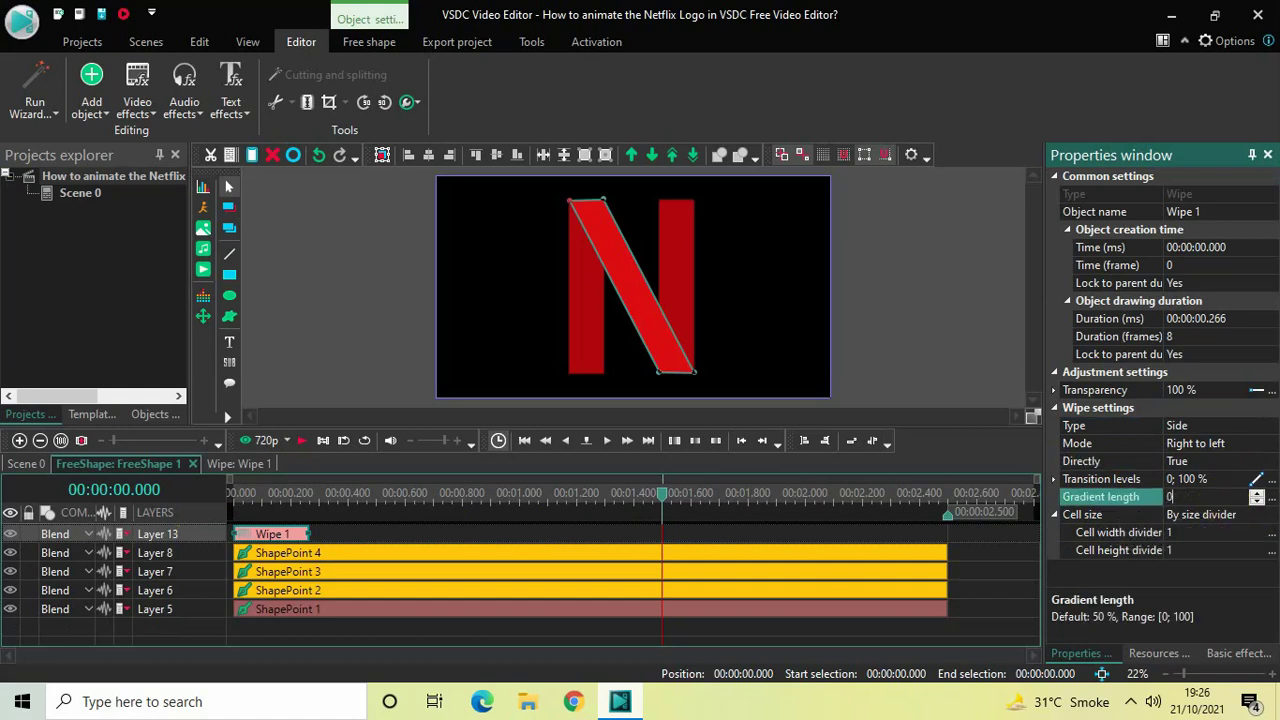
key(Return)
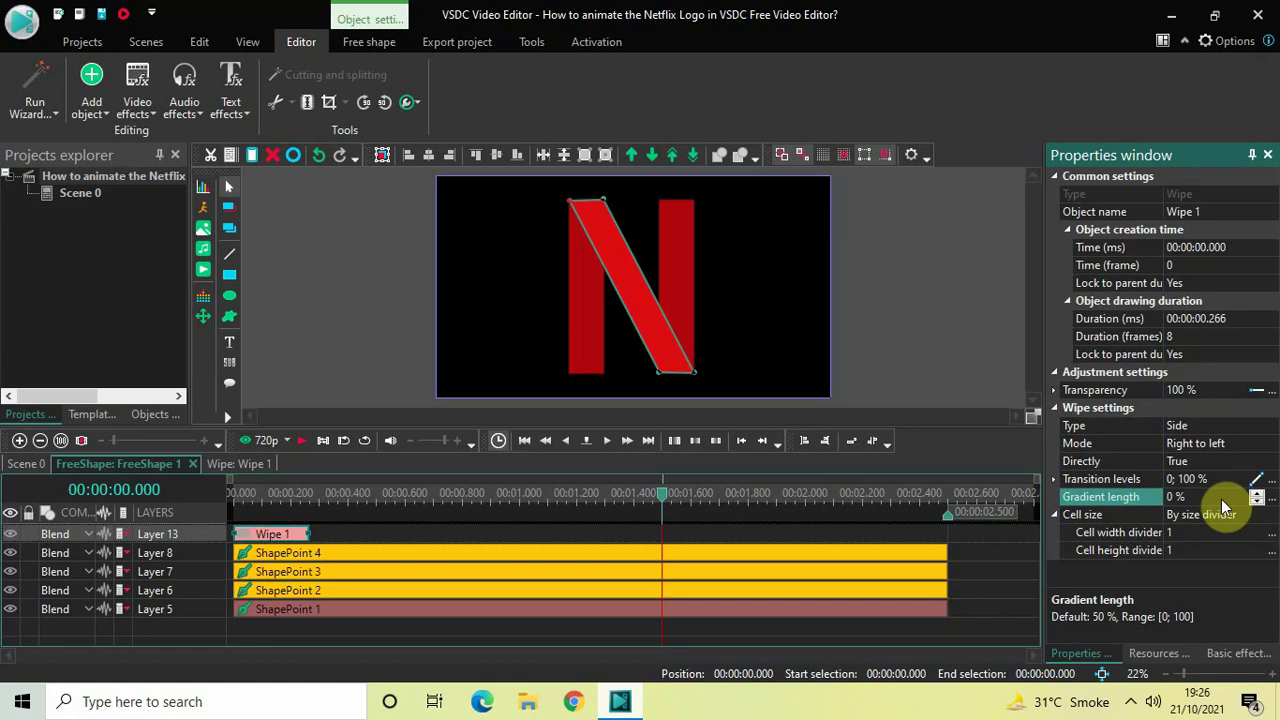
Play FreeShape 1 from the start to preview the opening wipe of the diagonal, and stop the playback
click(229, 493)
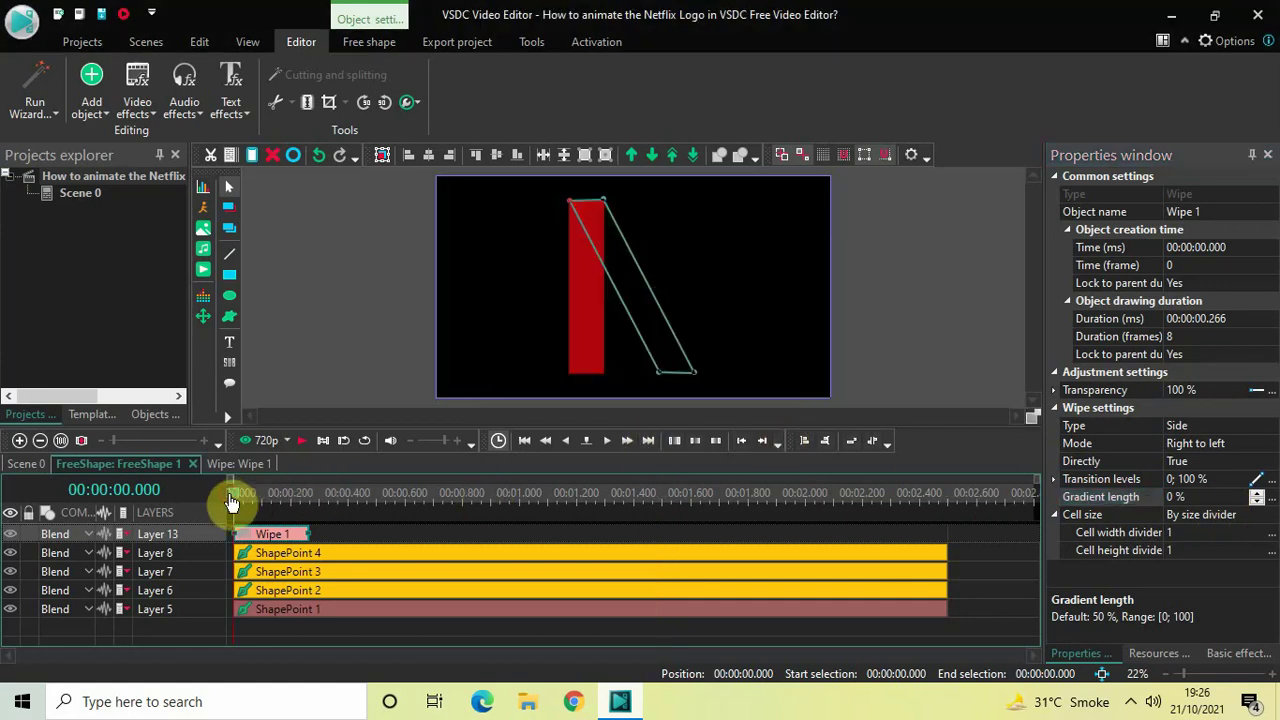
key(space)
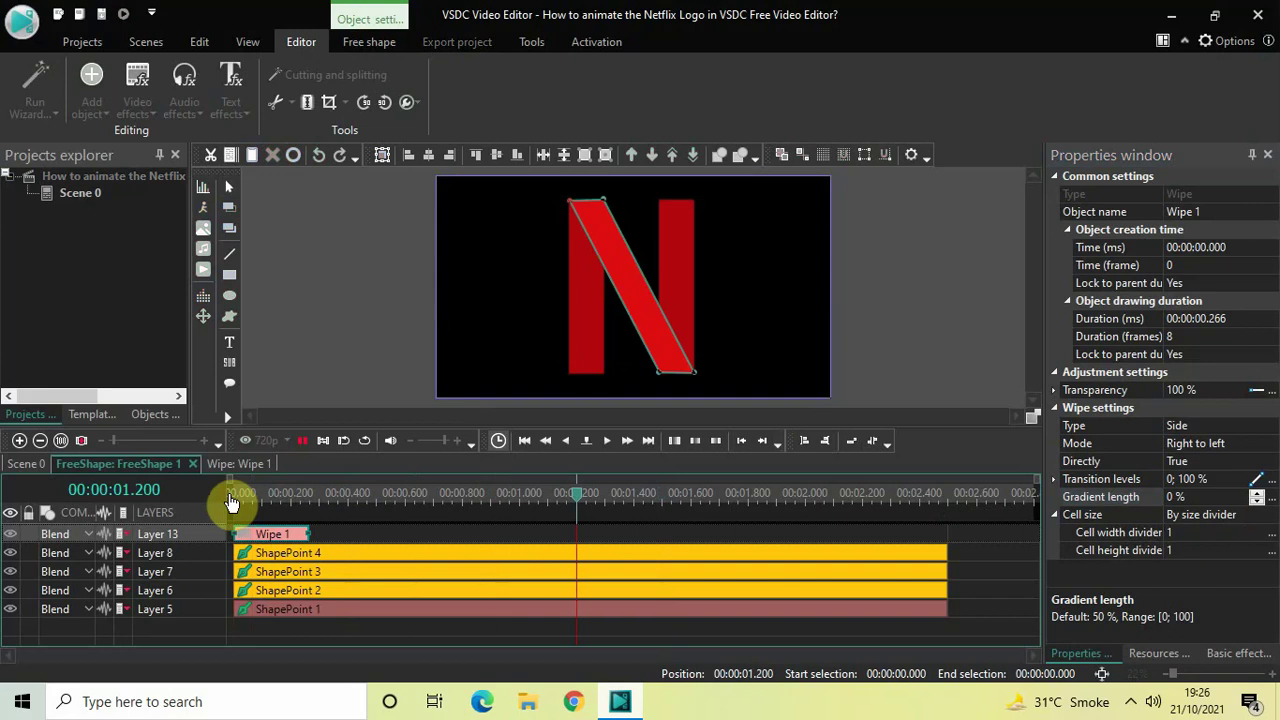
key(space)
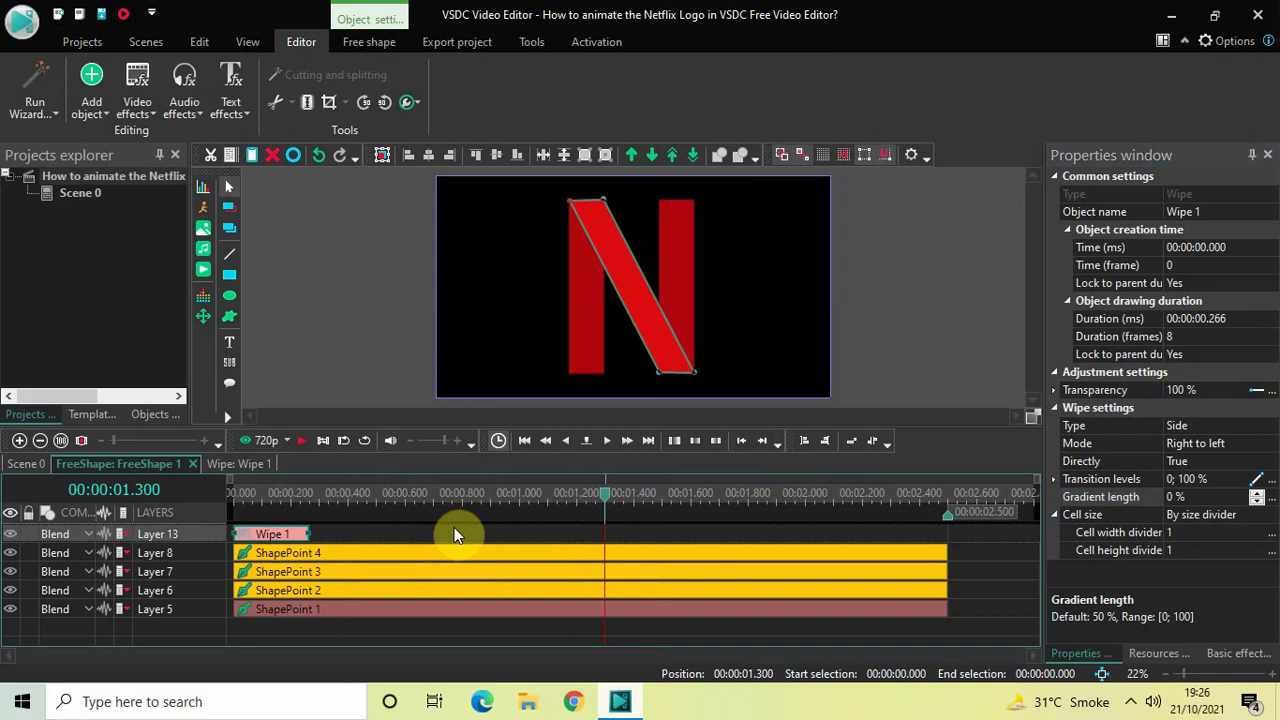
Add a second Wipe transition to FreeShape 1, positioned to the end of the scene
click(141, 80)
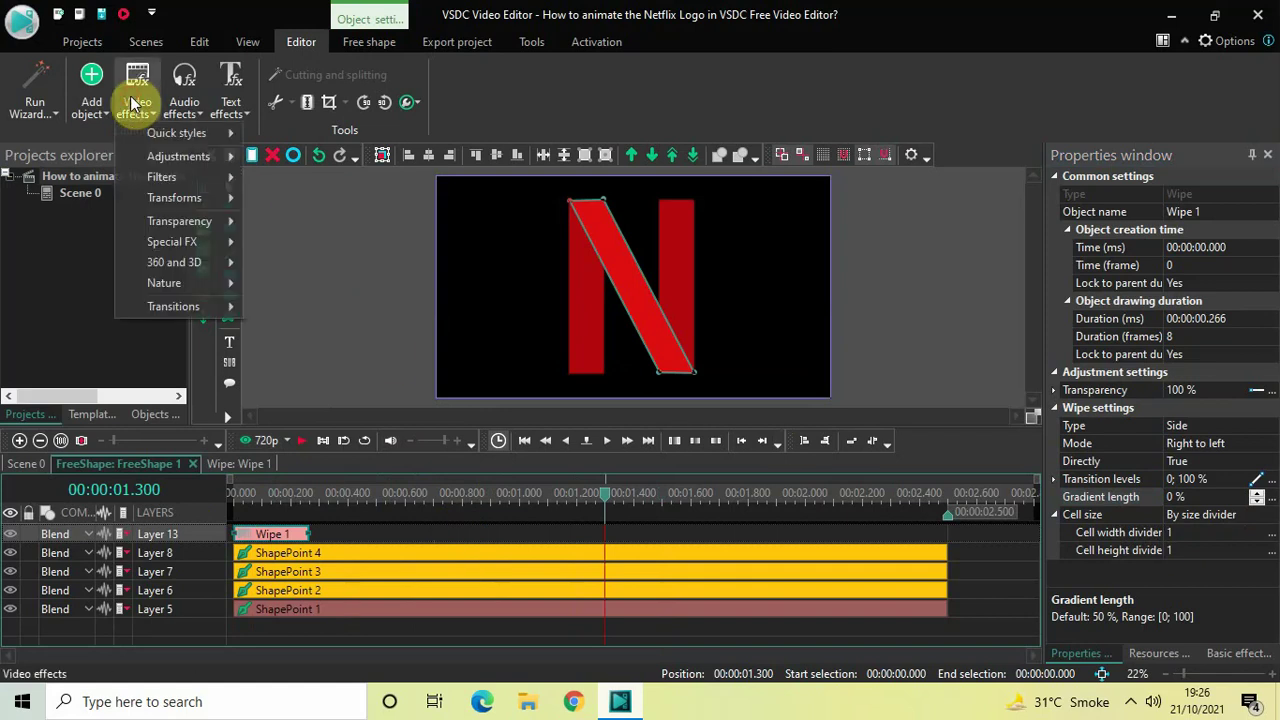
mouse_move(225, 307)
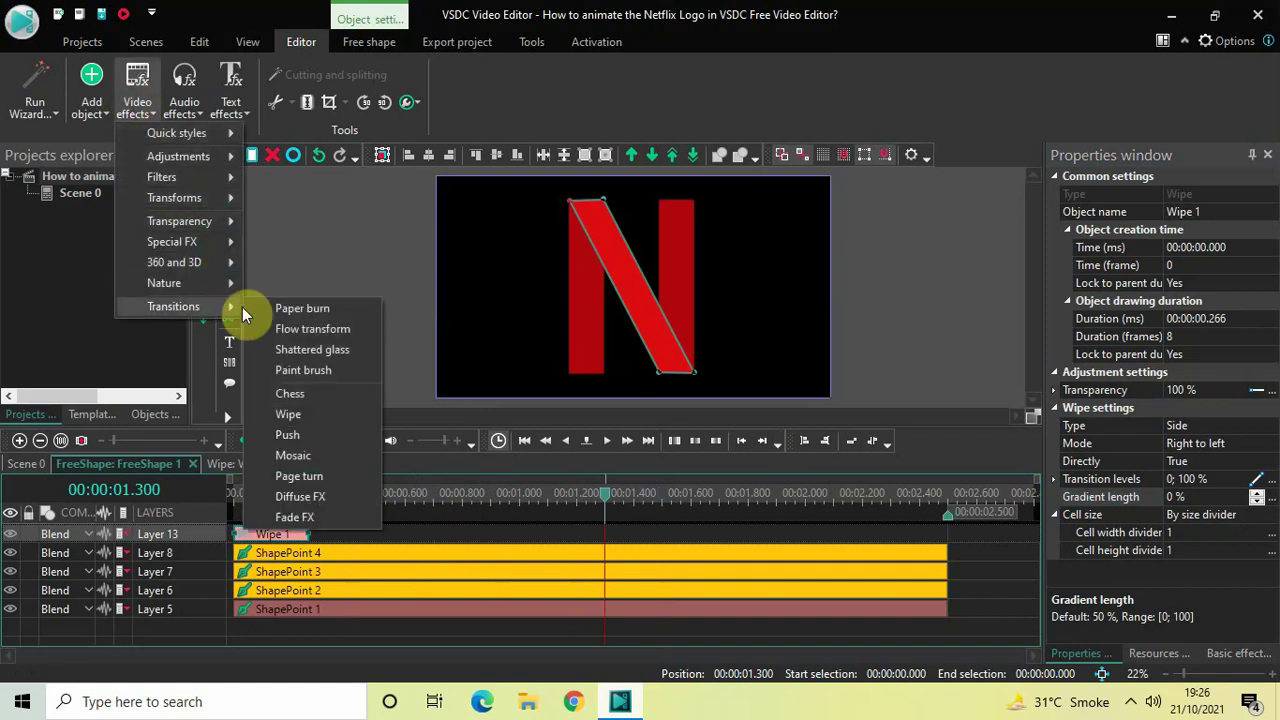
click(329, 414)
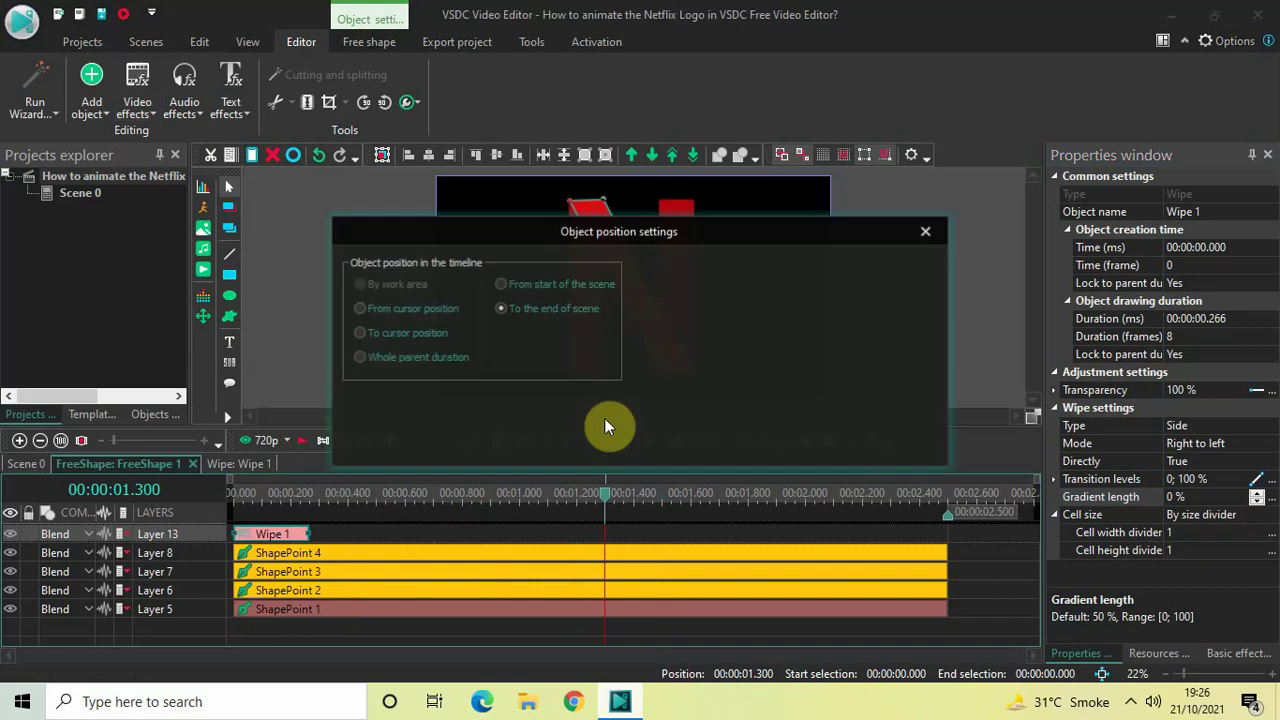
click(810, 440)
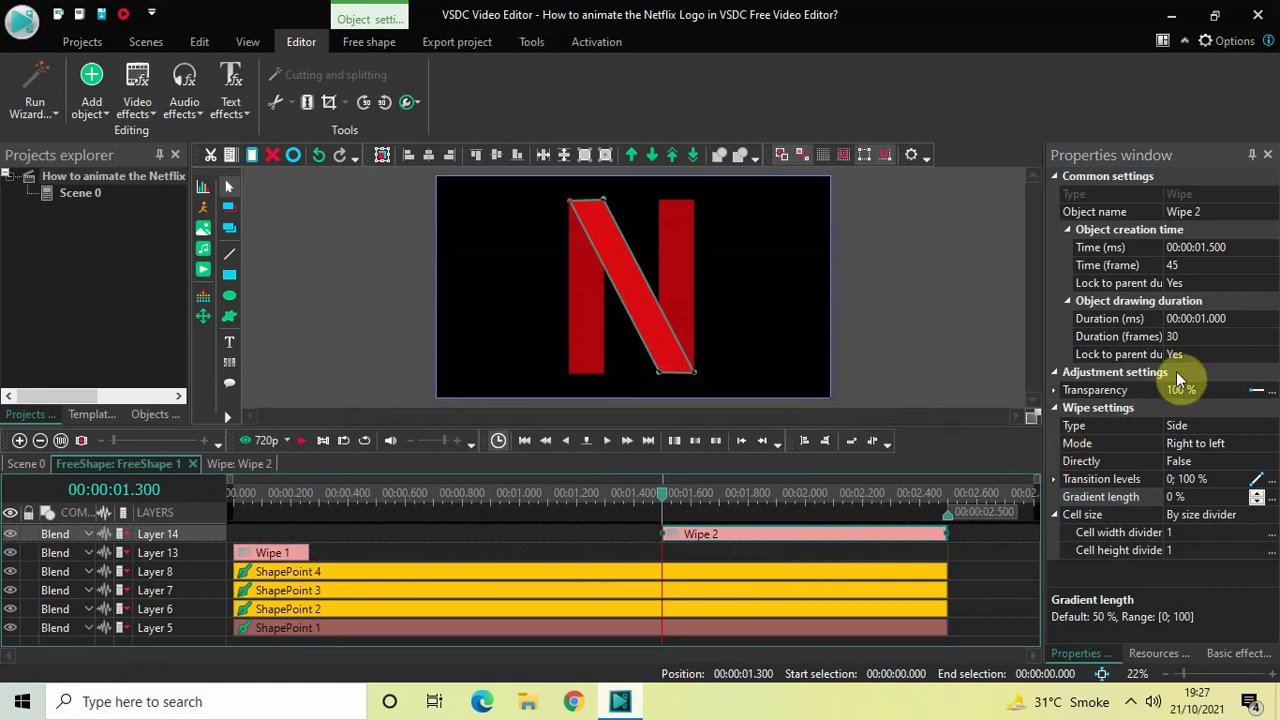
Set the drawing duration of Wipe 2 to 00:00:00.266 and move it to the end of FreeShape 1, starting at 00:00:02.233
click(1249, 319)
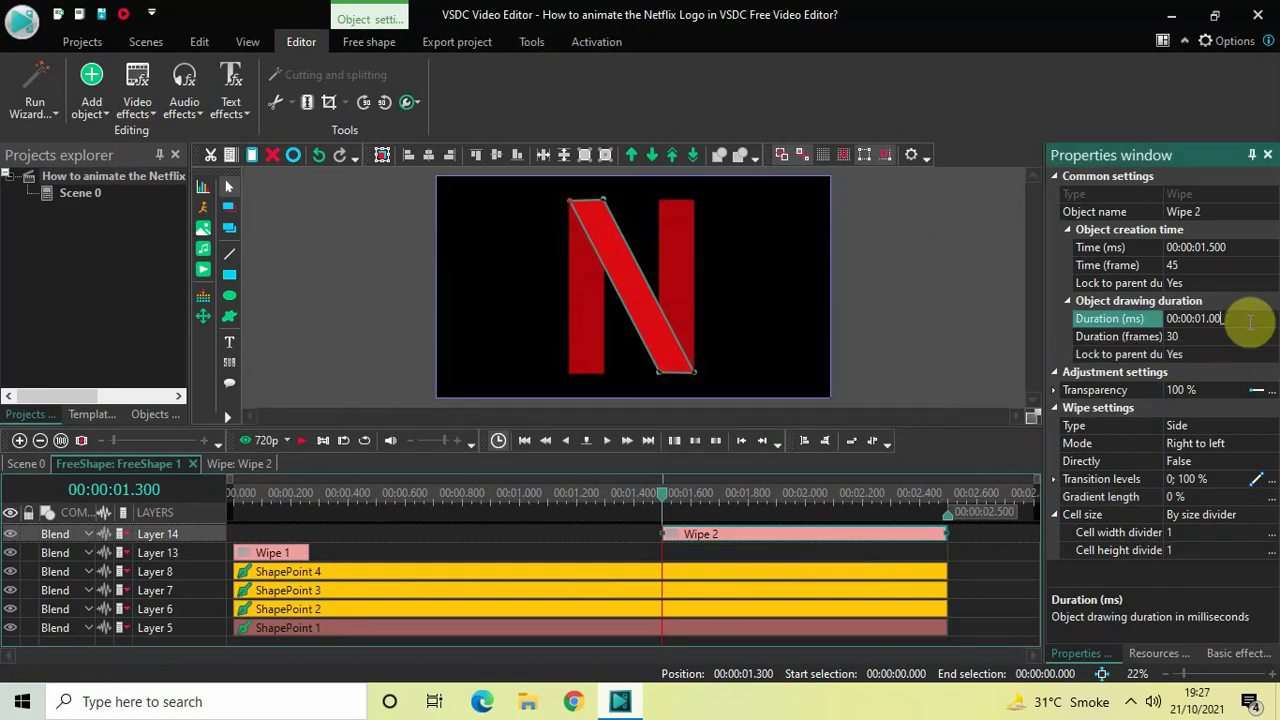
key(BackSpace)
key(BackSpace)
text(66)
key(Return)
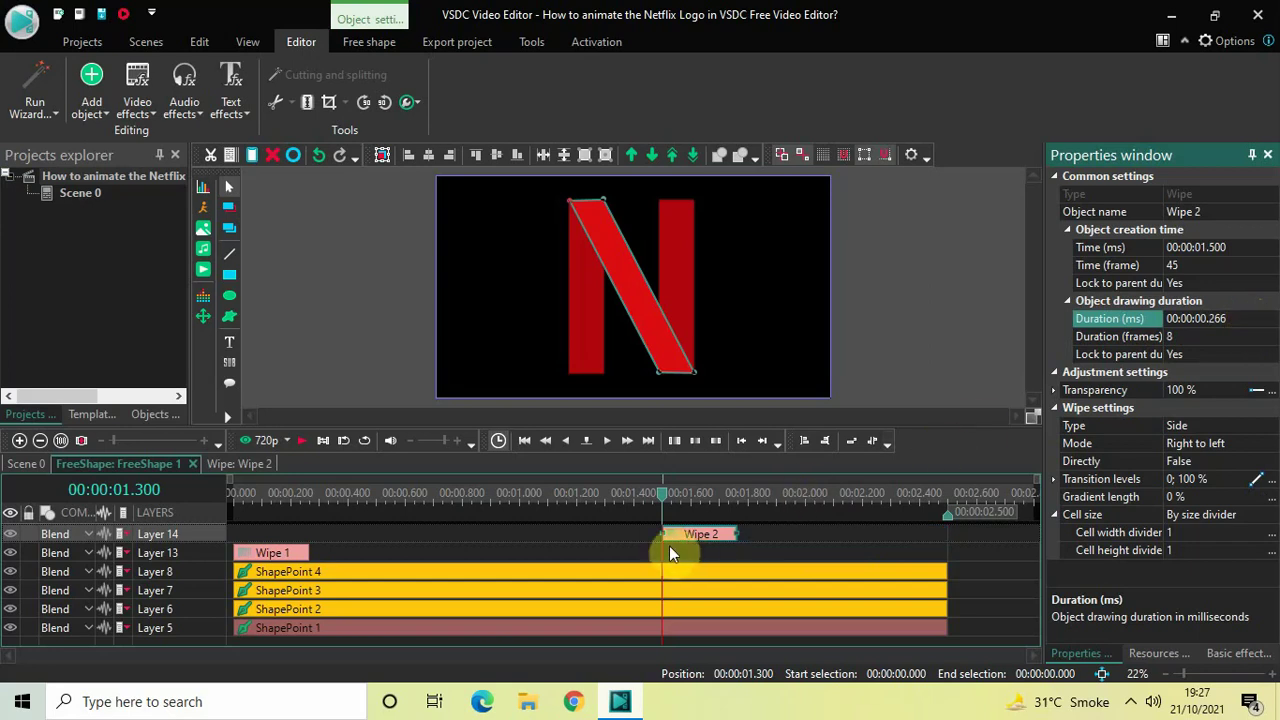
drag(727, 538, 914, 514)
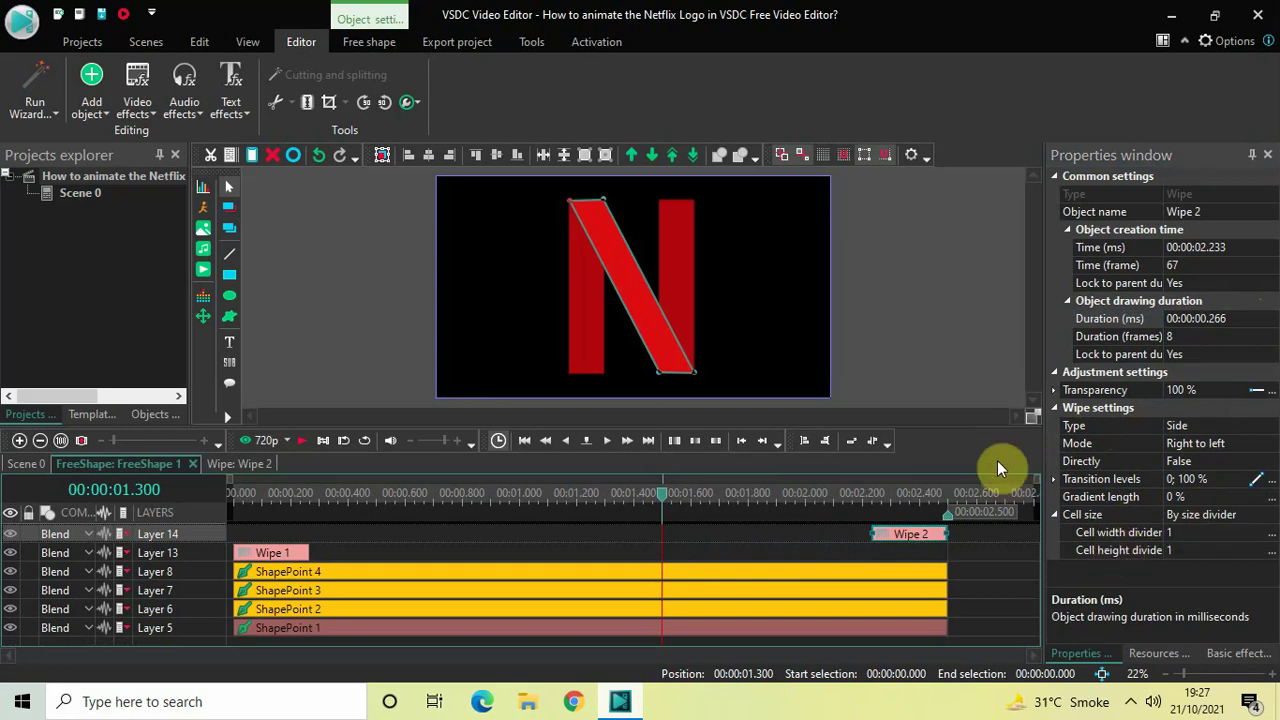
Return to Scene 0 and play it repeatedly from the start to preview the complete N logo animation
click(33, 468)
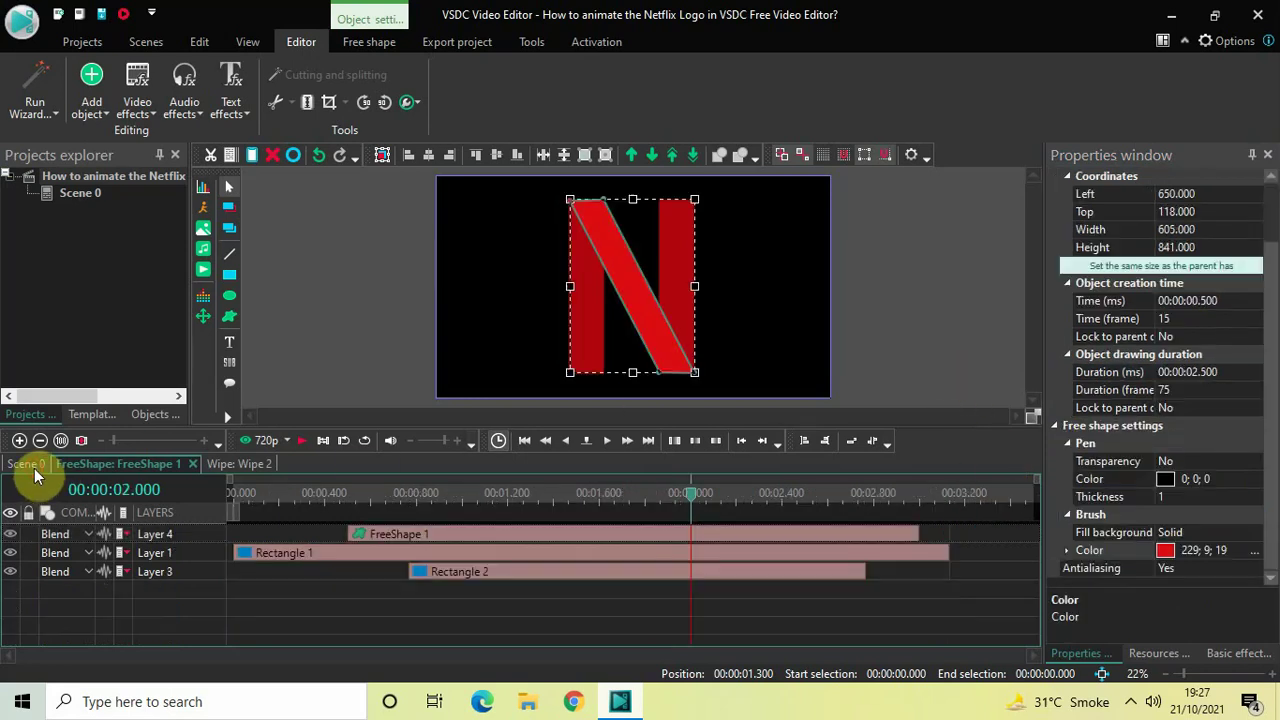
click(231, 494)
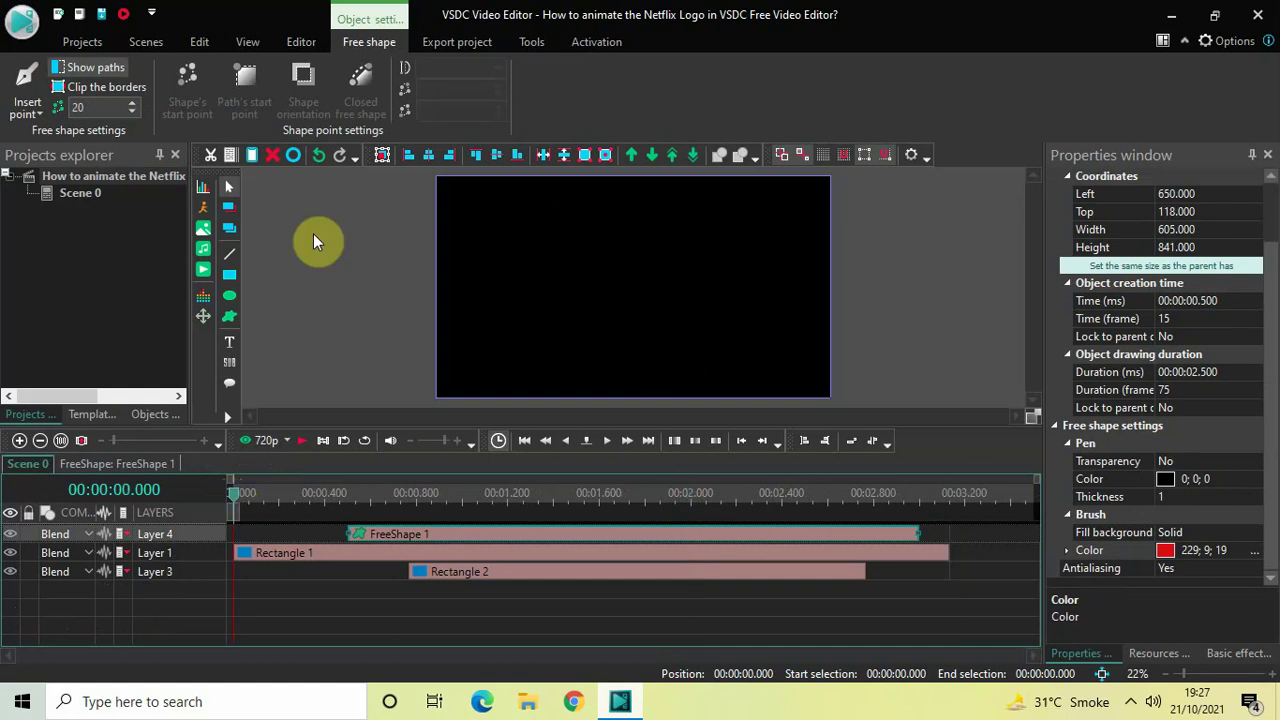
key(space)
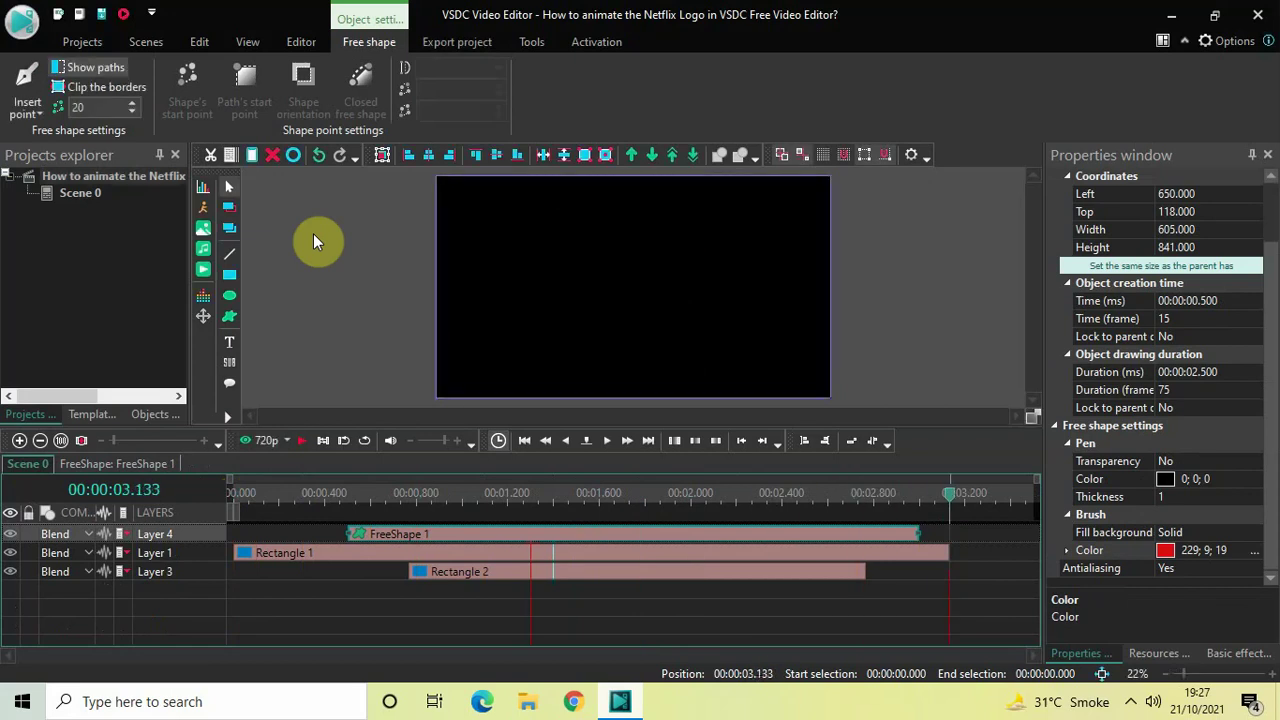
click(236, 491)
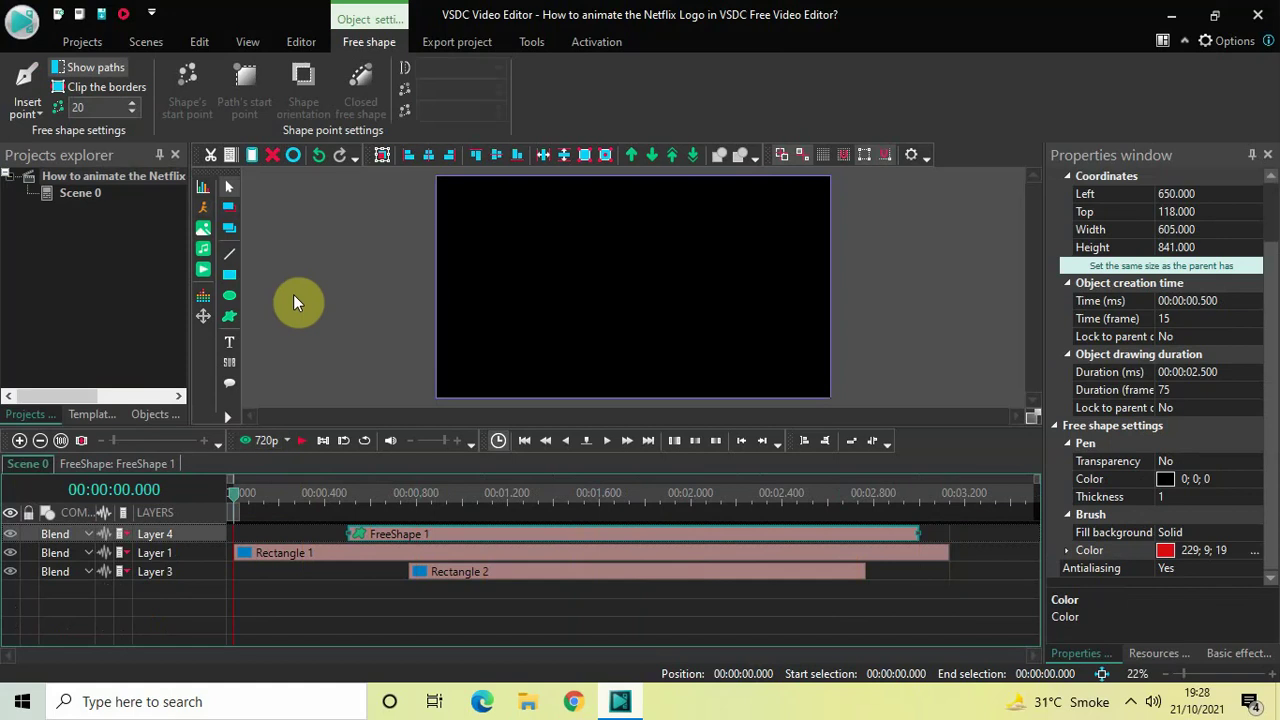
key(space)
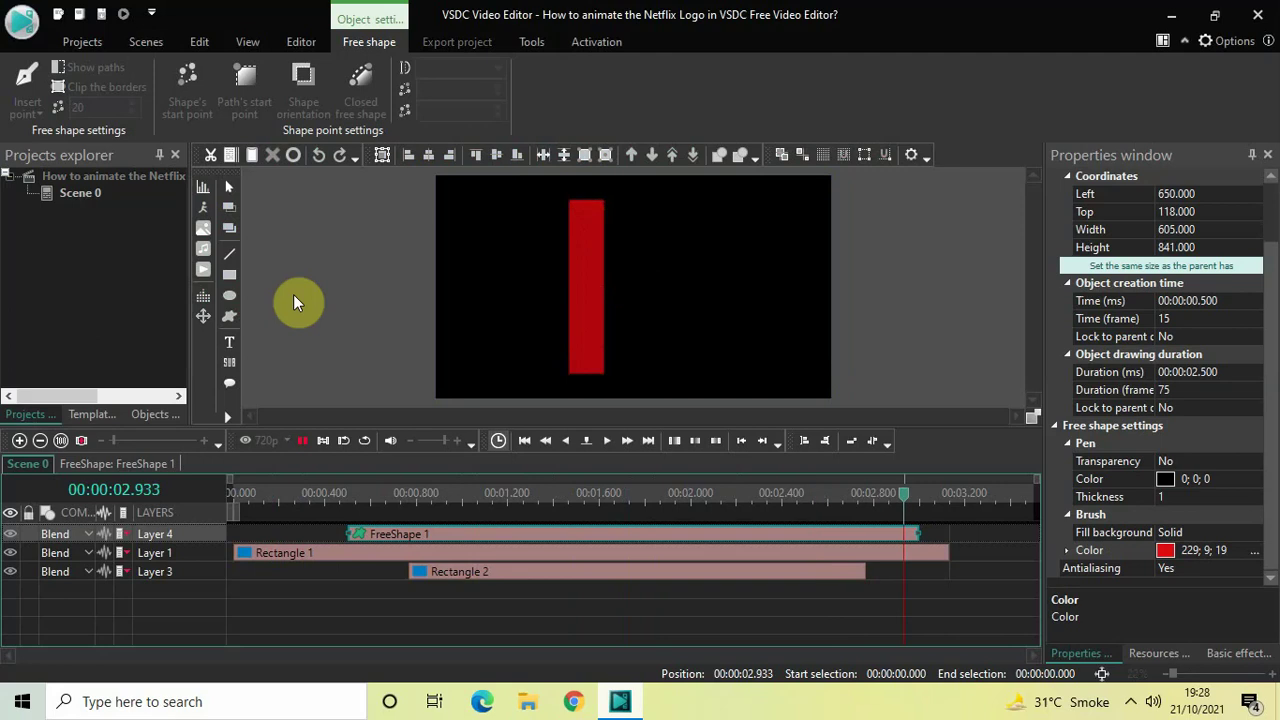
click(231, 494)
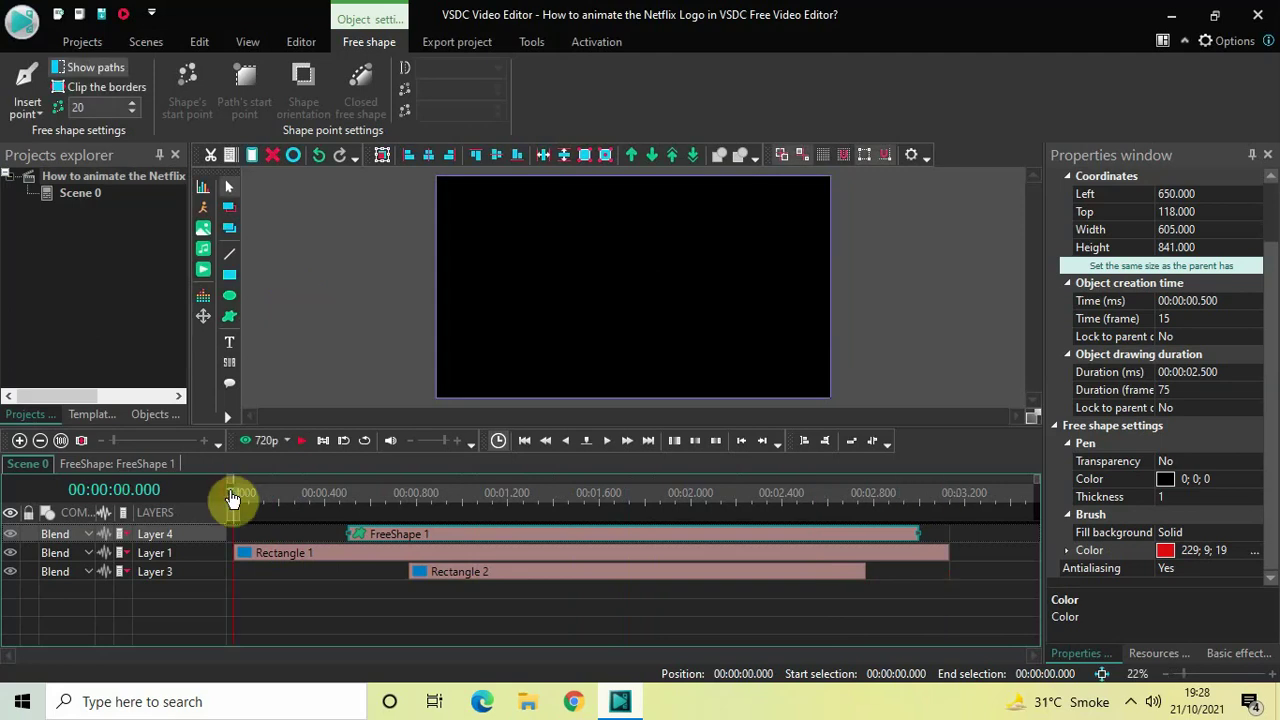
key(space)
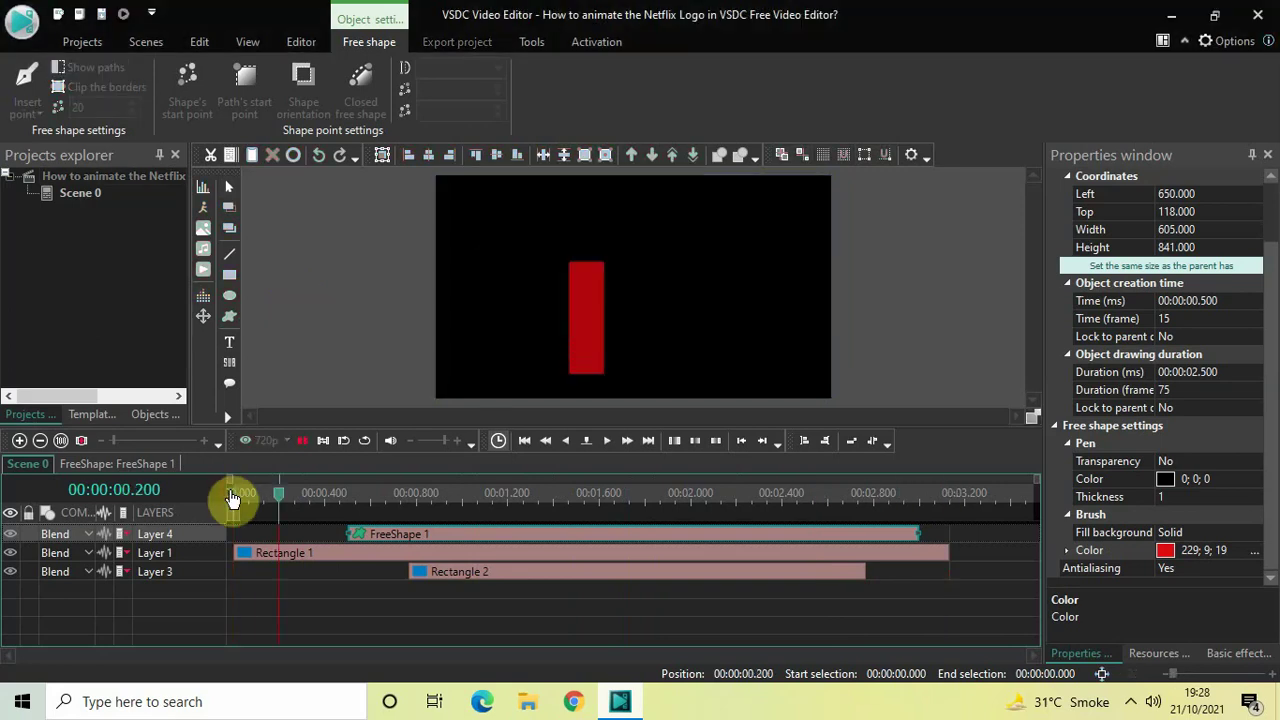